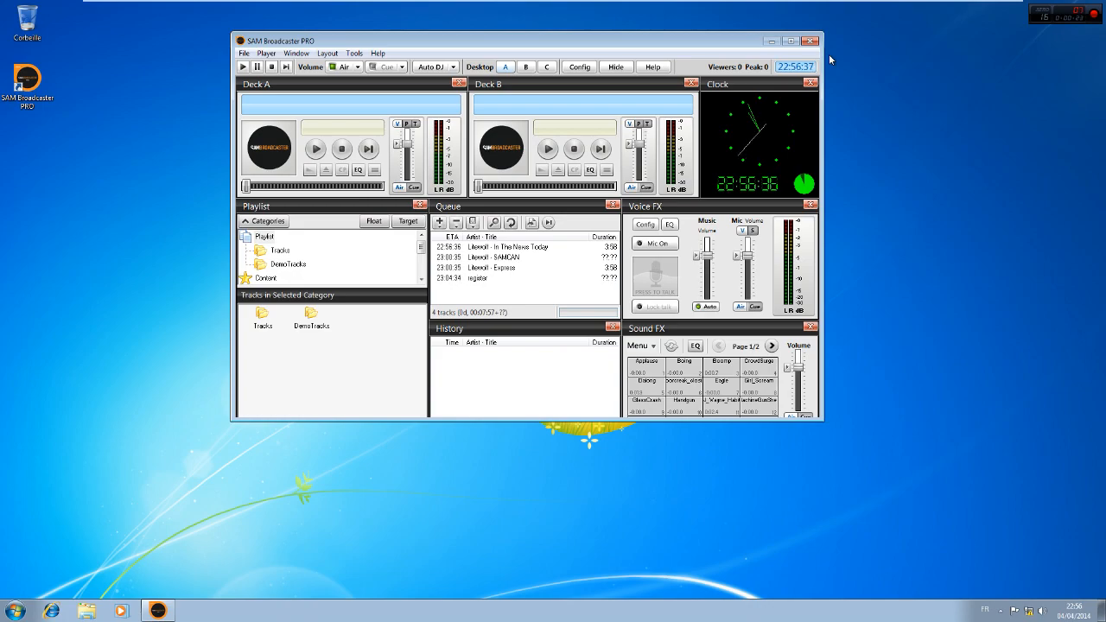
{"action": "left_click", "coordinate": [324, 53]}
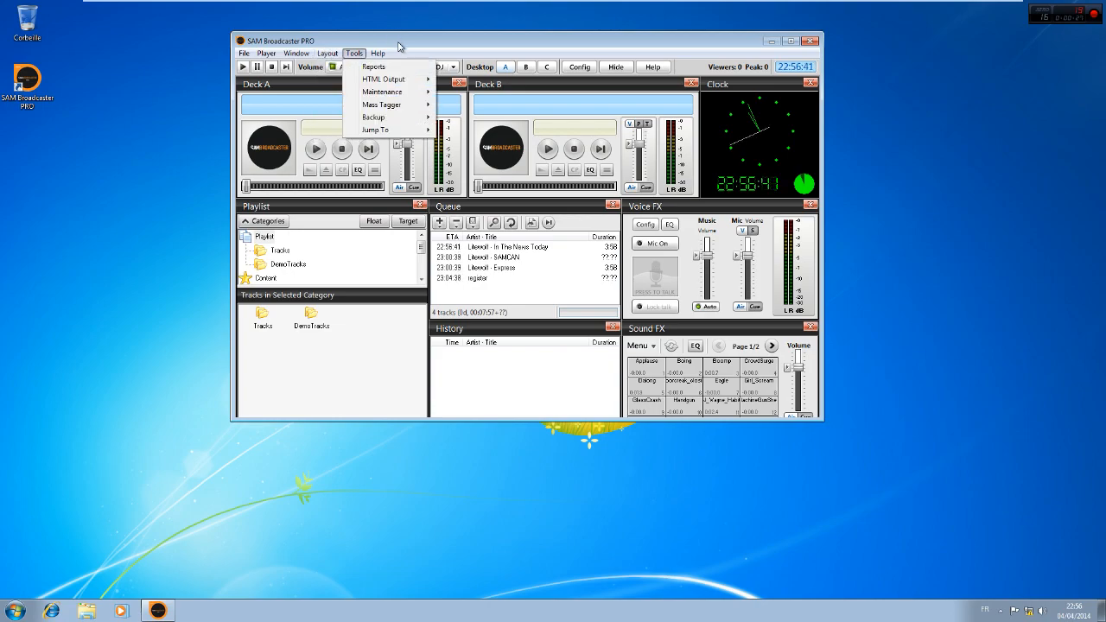
{"action": "left_click", "coordinate": [400, 45]}
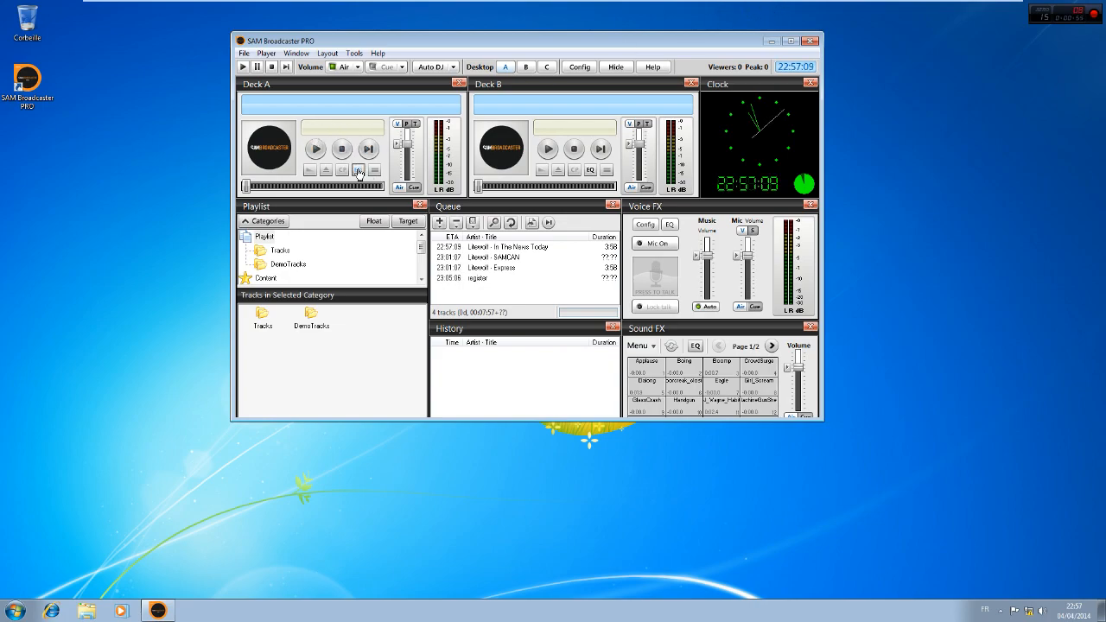
In Deck A's equalizer settings, apply the Club preset and switch the preset selection to (Custom)
{"action": "left_click", "coordinate": [360, 171]}
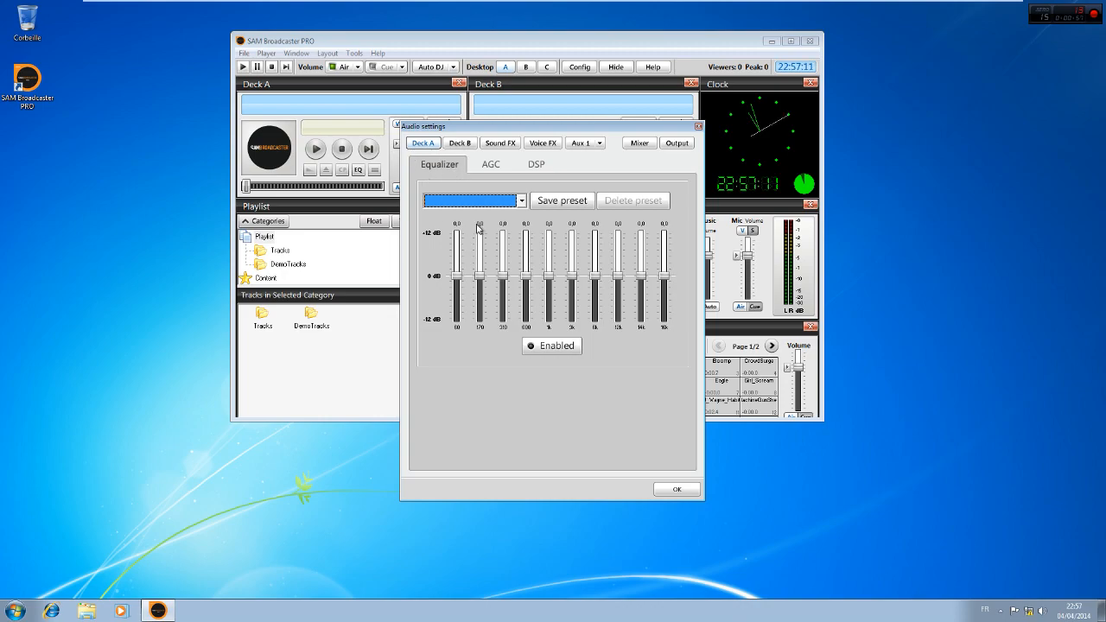
{"action": "left_click", "coordinate": [522, 201]}
{"action": "left_click", "coordinate": [463, 249]}
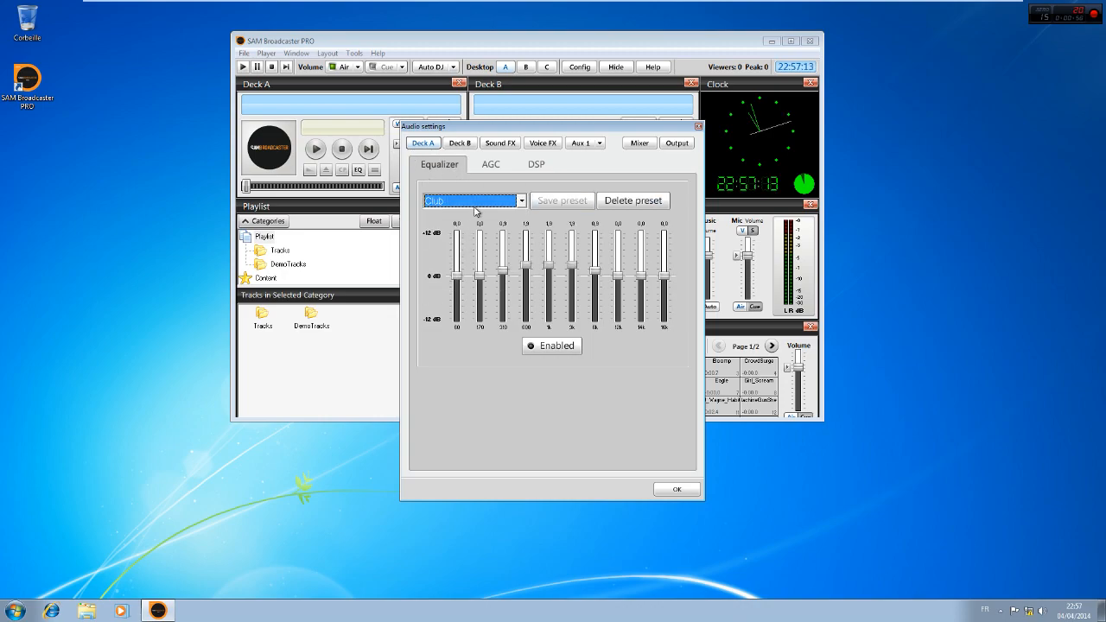
{"action": "left_click", "coordinate": [522, 204]}
{"action": "scroll", "coordinate": [477, 222], "scroll_direction": "up", "scroll_amount": 3}
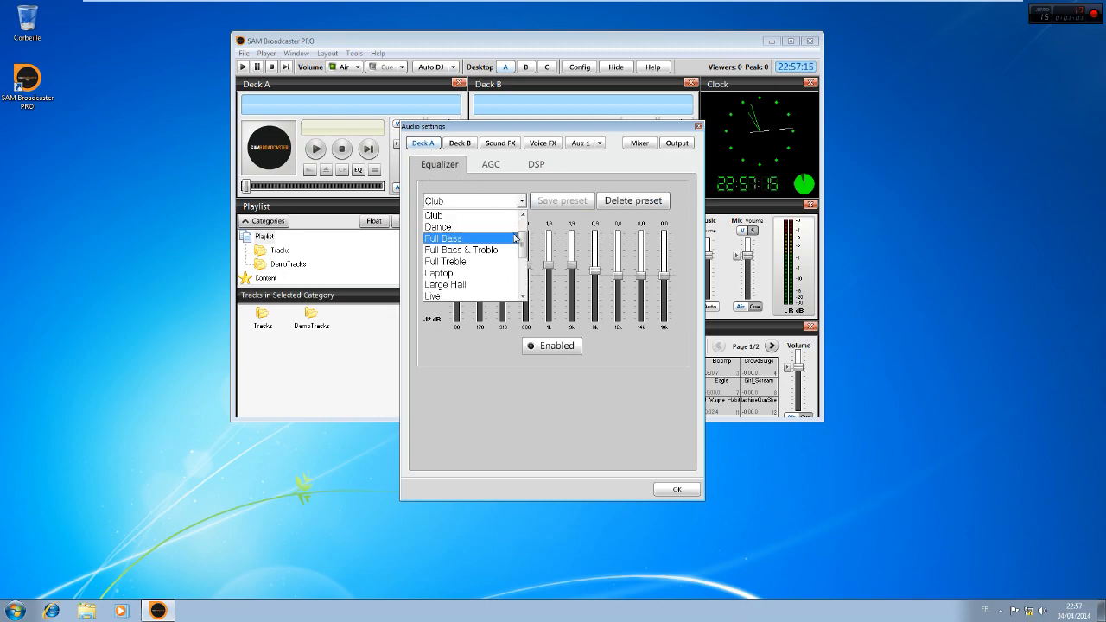
{"action": "left_click", "coordinate": [486, 219]}
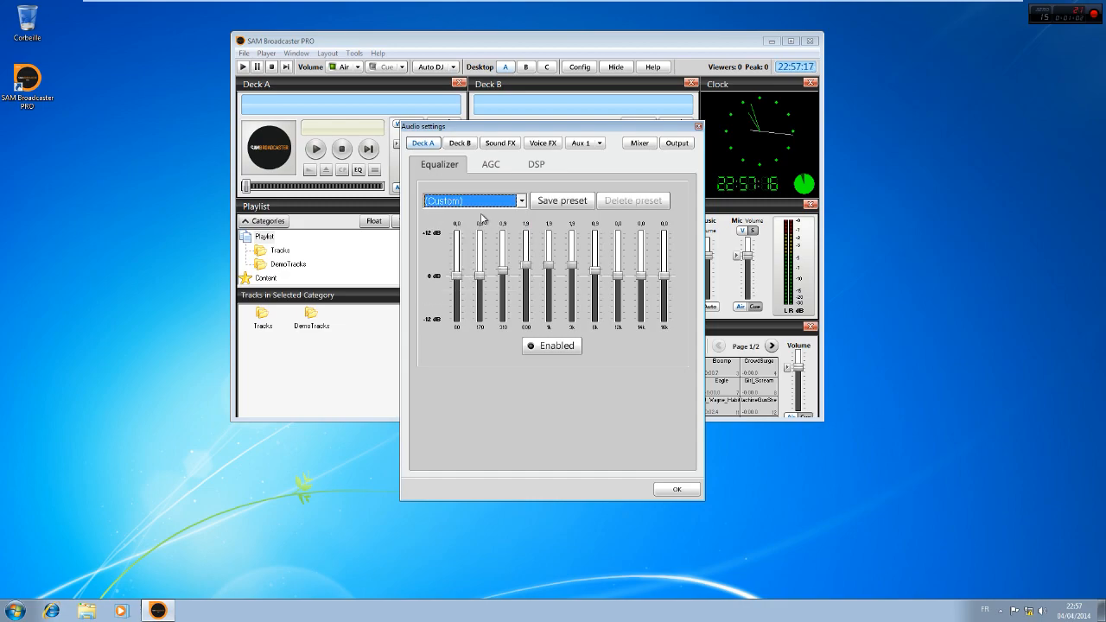
Review Deck A's AGC and DSP settings, and close the audio settings
{"action": "left_click", "coordinate": [488, 165]}
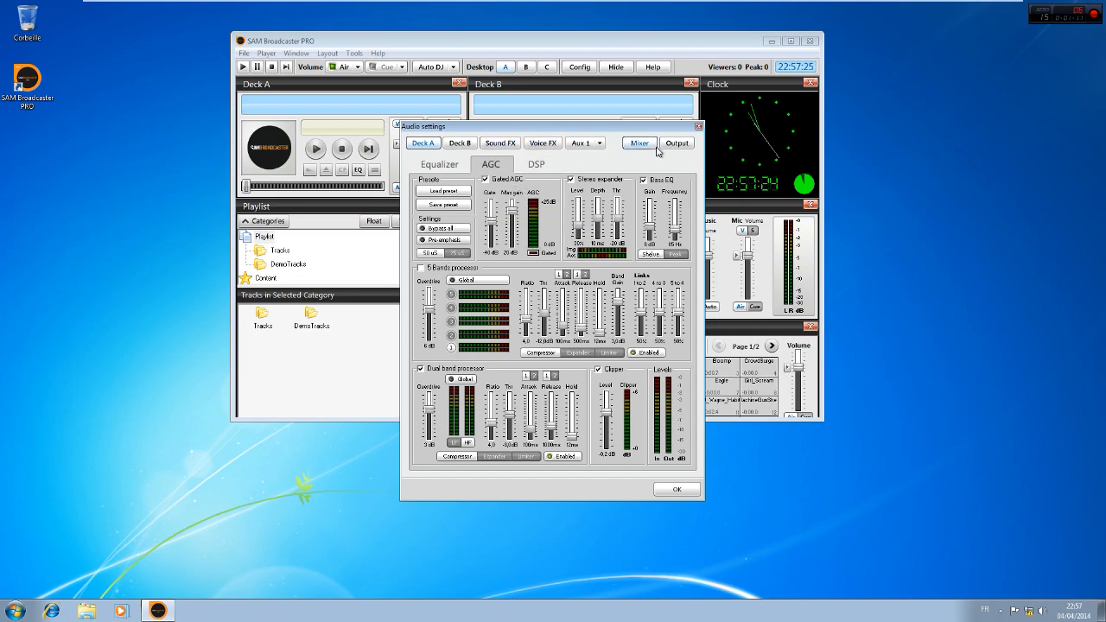
{"action": "left_click", "coordinate": [533, 166]}
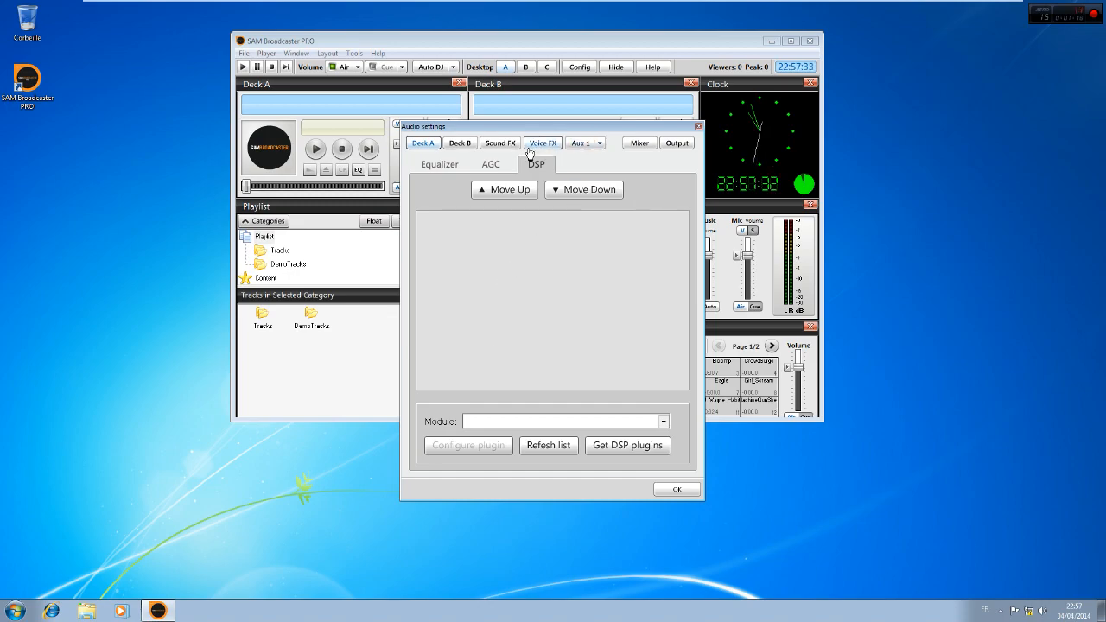
{"action": "left_click", "coordinate": [699, 127]}
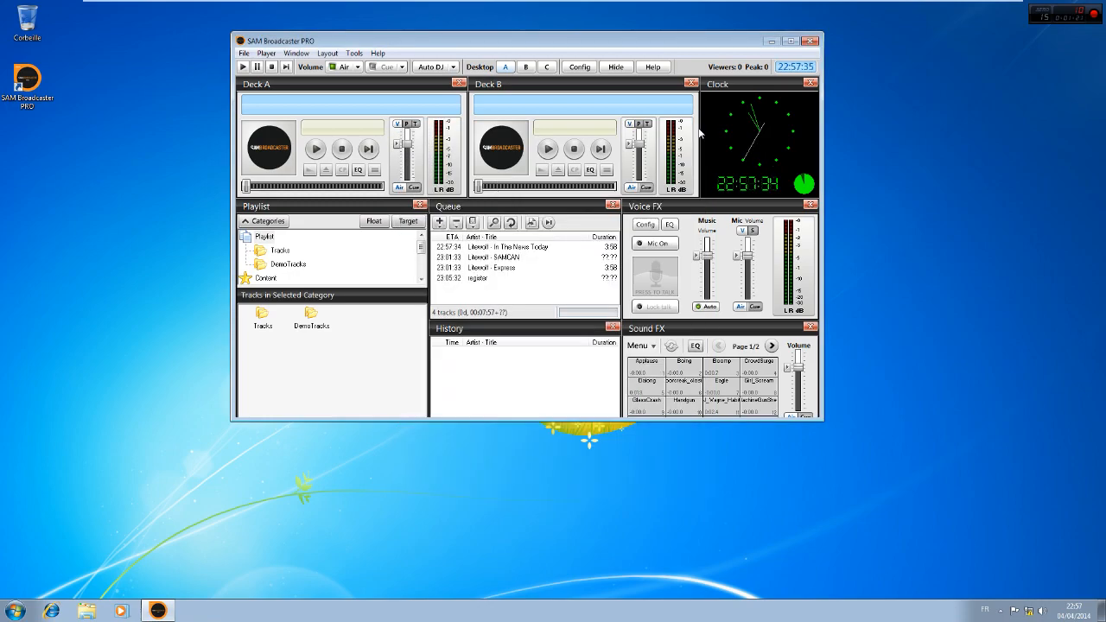
Load the default 1024x720 layout and maximize the main window
{"action": "left_click", "coordinate": [326, 54]}
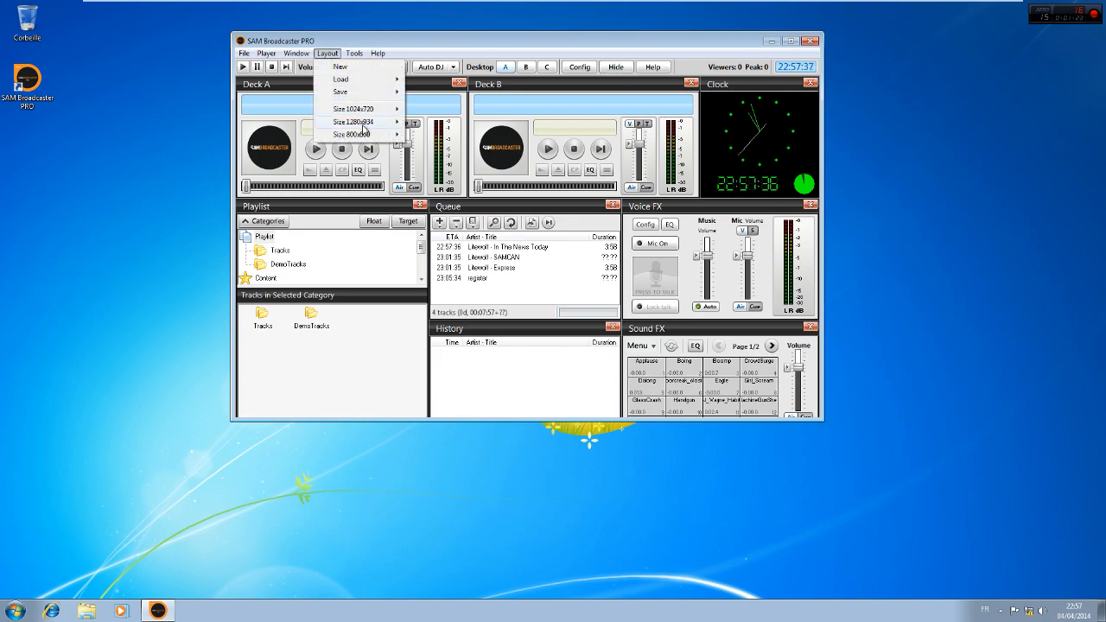
{"action": "mouse_move", "coordinate": [370, 110]}
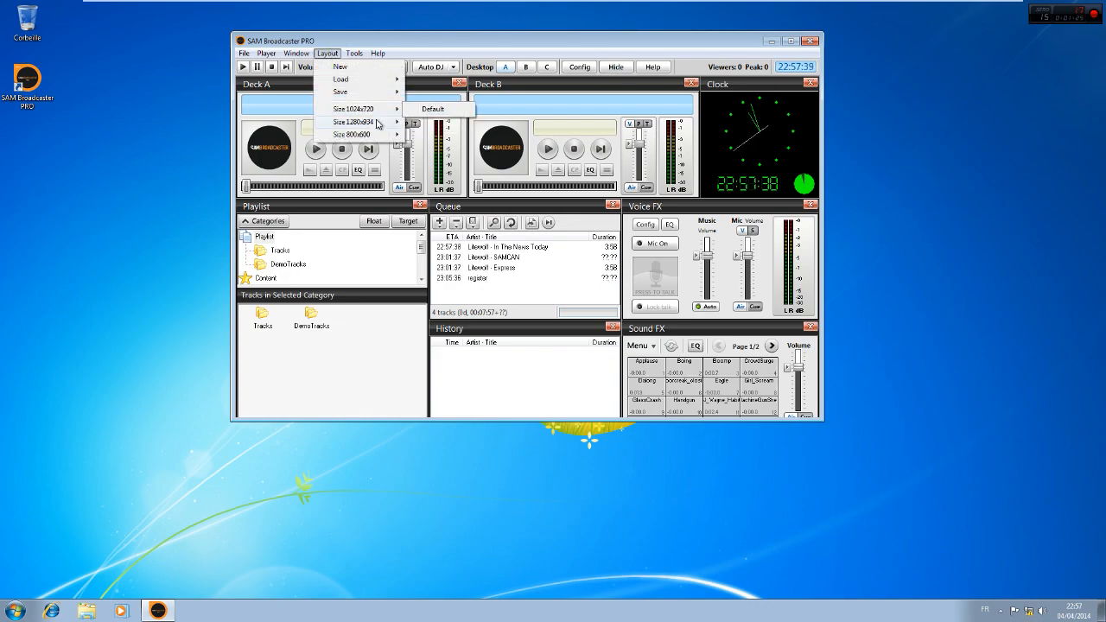
{"action": "left_click", "coordinate": [425, 110]}
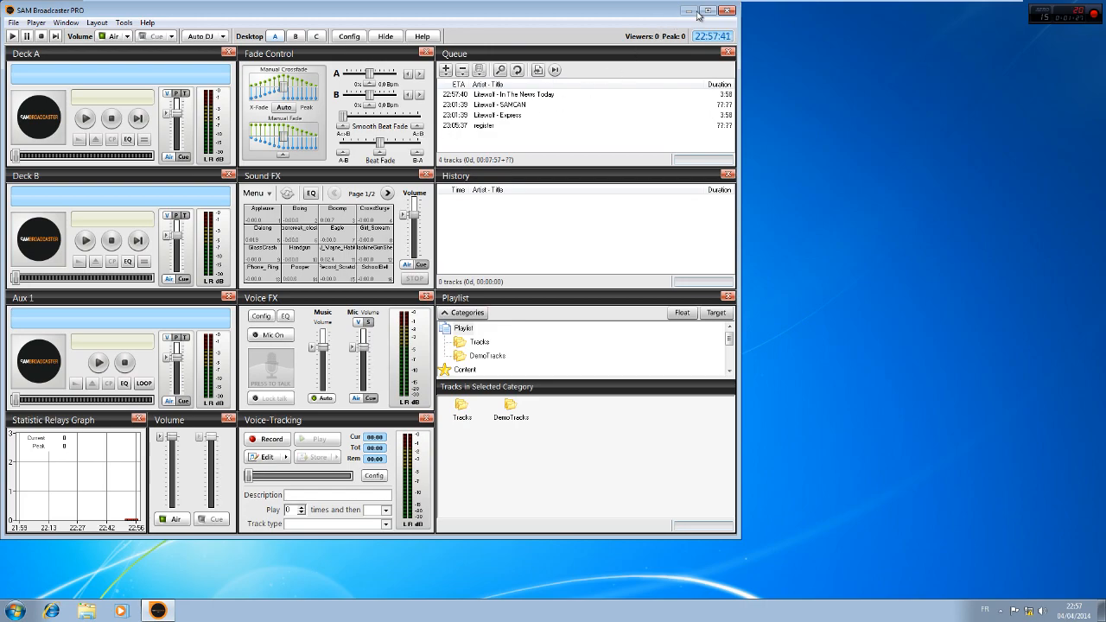
{"action": "left_click", "coordinate": [707, 11]}
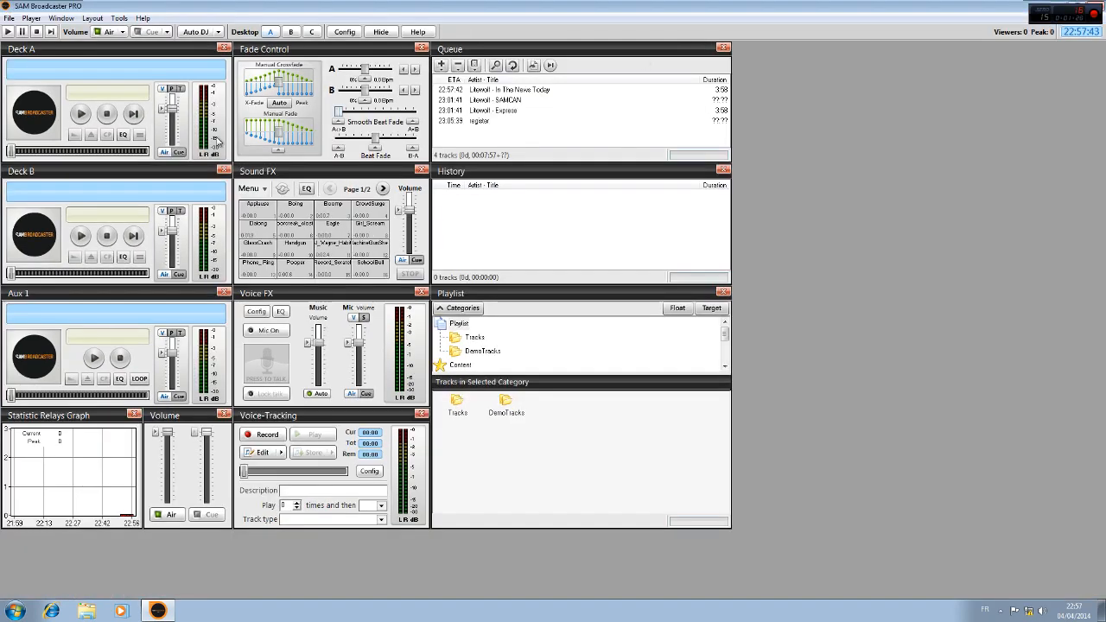
View the panel arrangements of desktops B and C
{"action": "left_click", "coordinate": [219, 33]}
{"action": "left_click", "coordinate": [290, 32]}
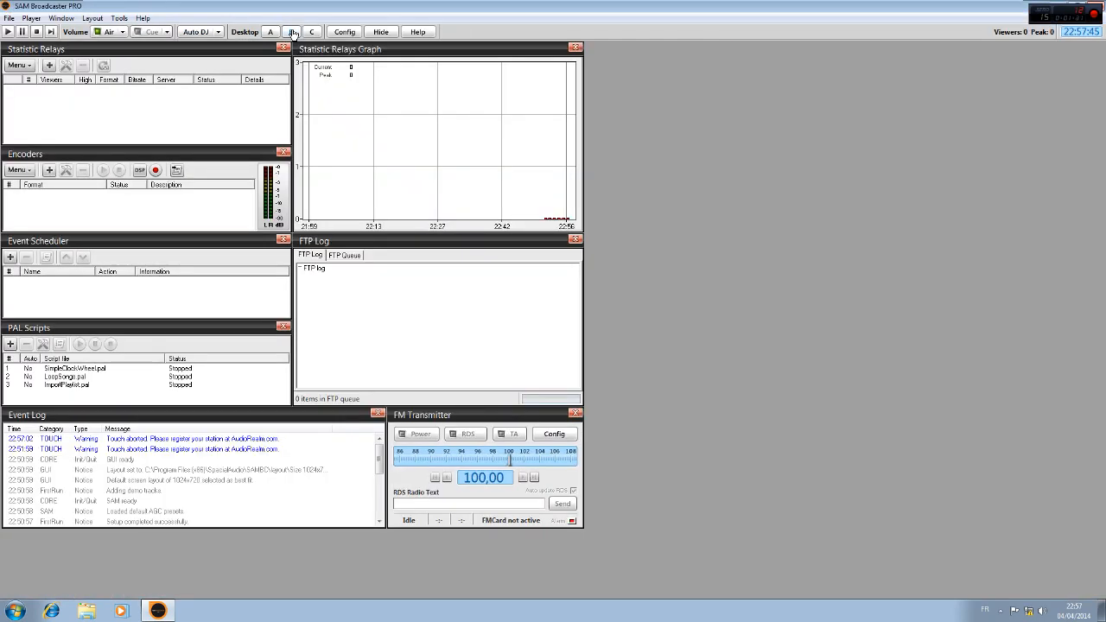
{"action": "left_click", "coordinate": [309, 33]}
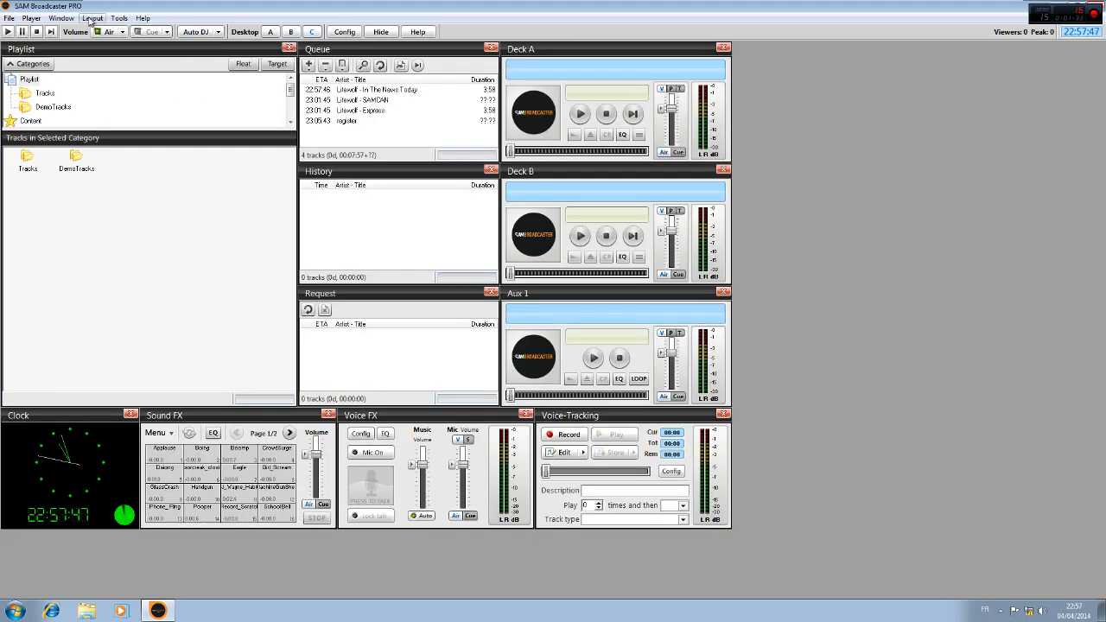
Load the default 800x600 layout and enlarge the main window to fill almost the whole screen
{"action": "left_click", "coordinate": [92, 19]}
{"action": "mouse_move", "coordinate": [127, 75]}
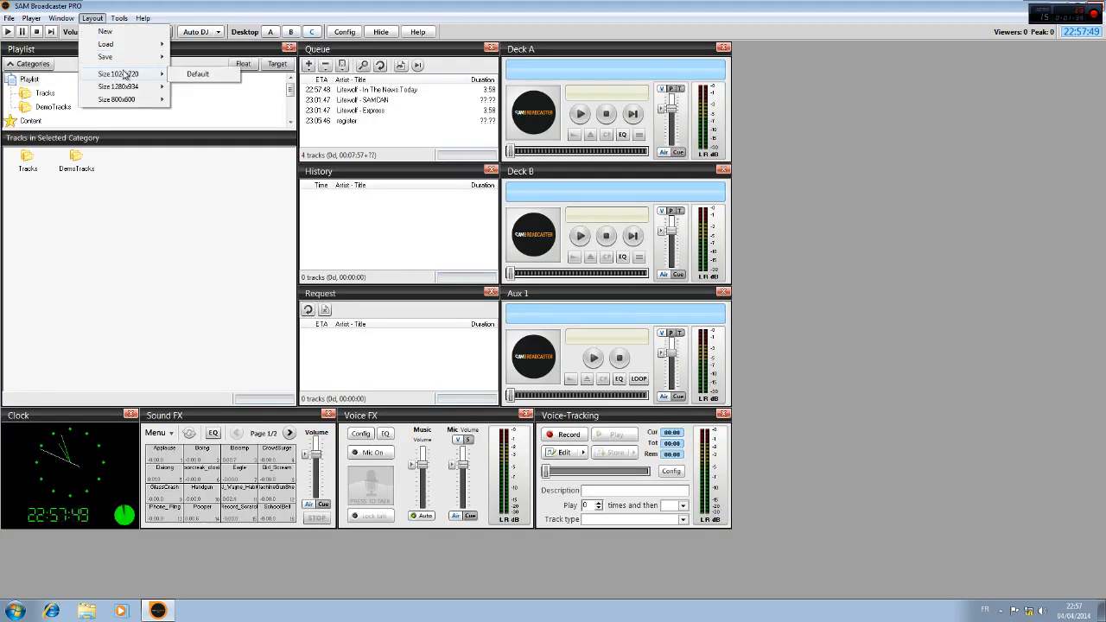
{"action": "left_click", "coordinate": [182, 78]}
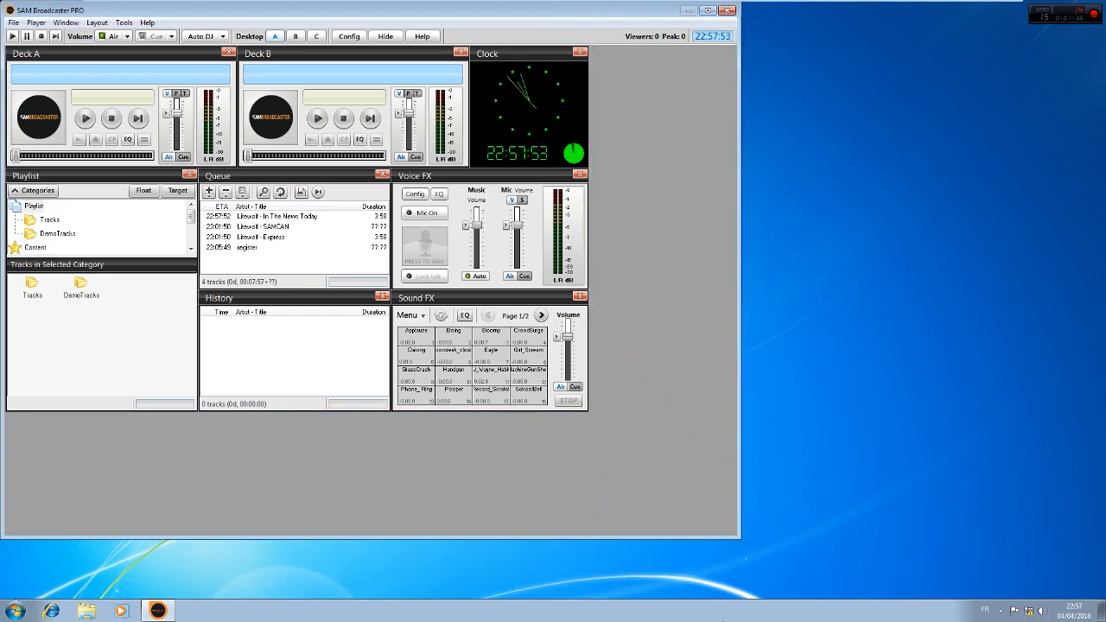
{"action": "left_click_drag", "start_coordinate": [736, 544], "coordinate": [1101, 594]}
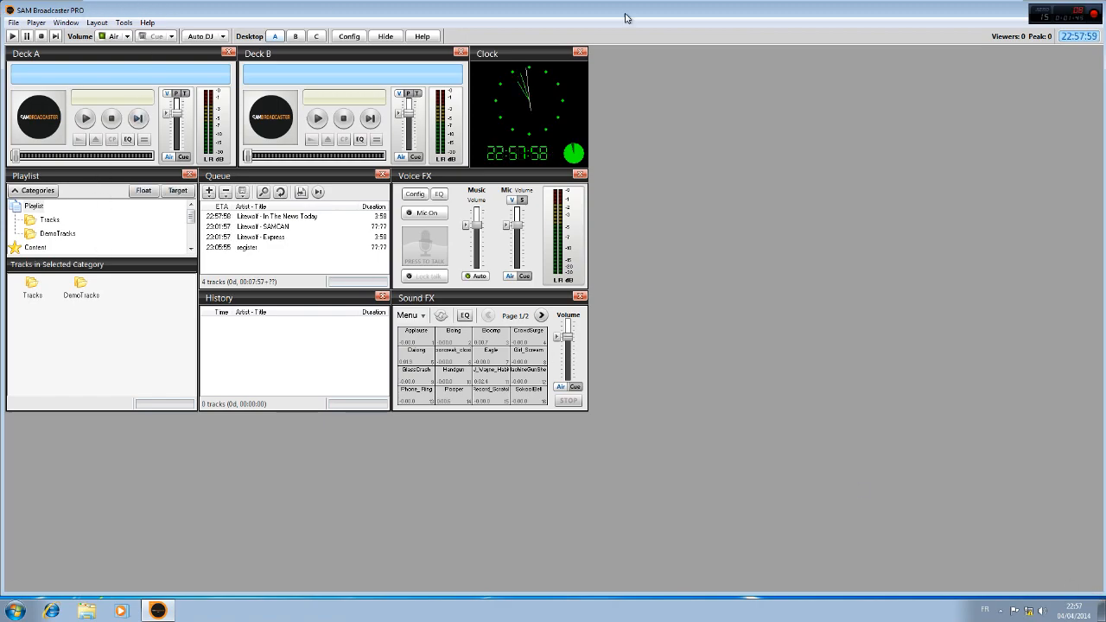
{"action": "left_click", "coordinate": [205, 39]}
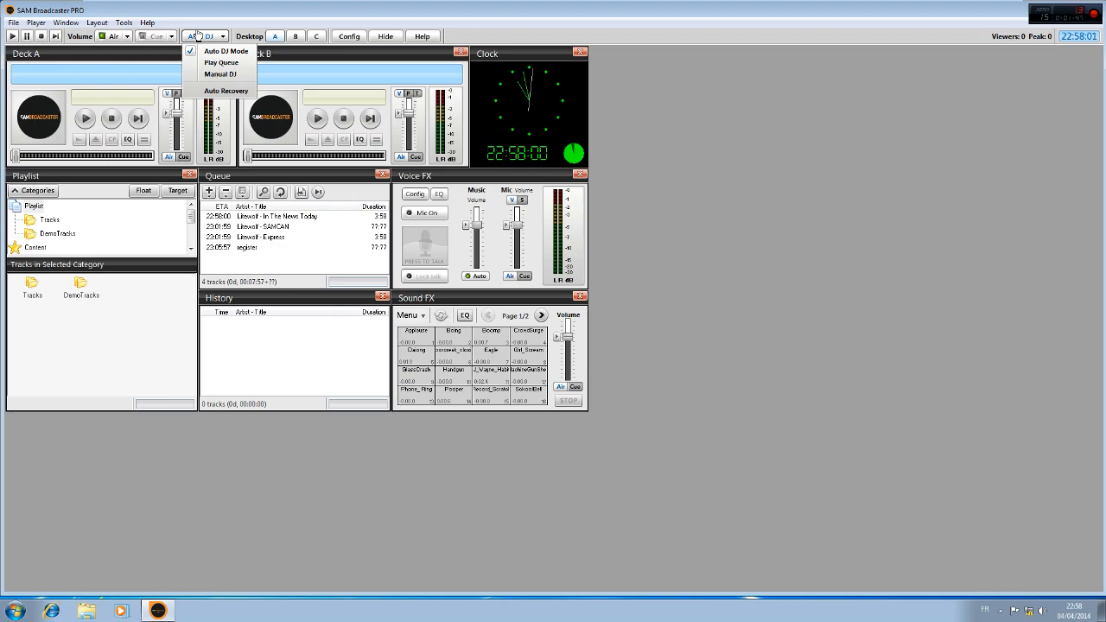
{"action": "left_click", "coordinate": [197, 36]}
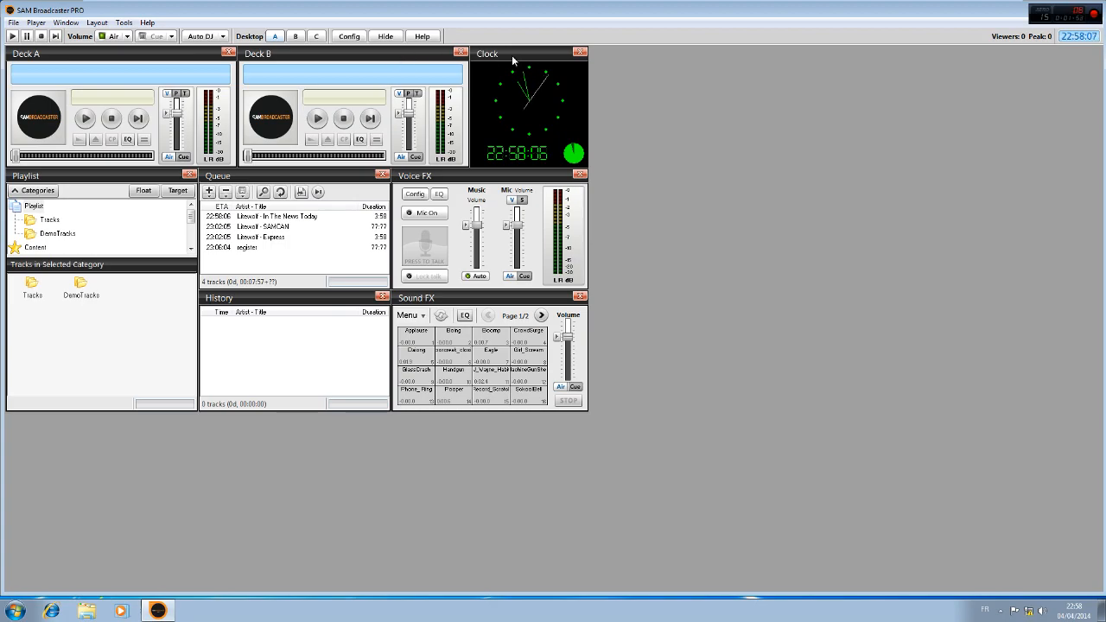
Move the Clock panel to the workspace's upper-right corner and line up Deck B and Deck A to its left
{"action": "left_click_drag", "start_coordinate": [511, 55], "coordinate": [1030, 55]}
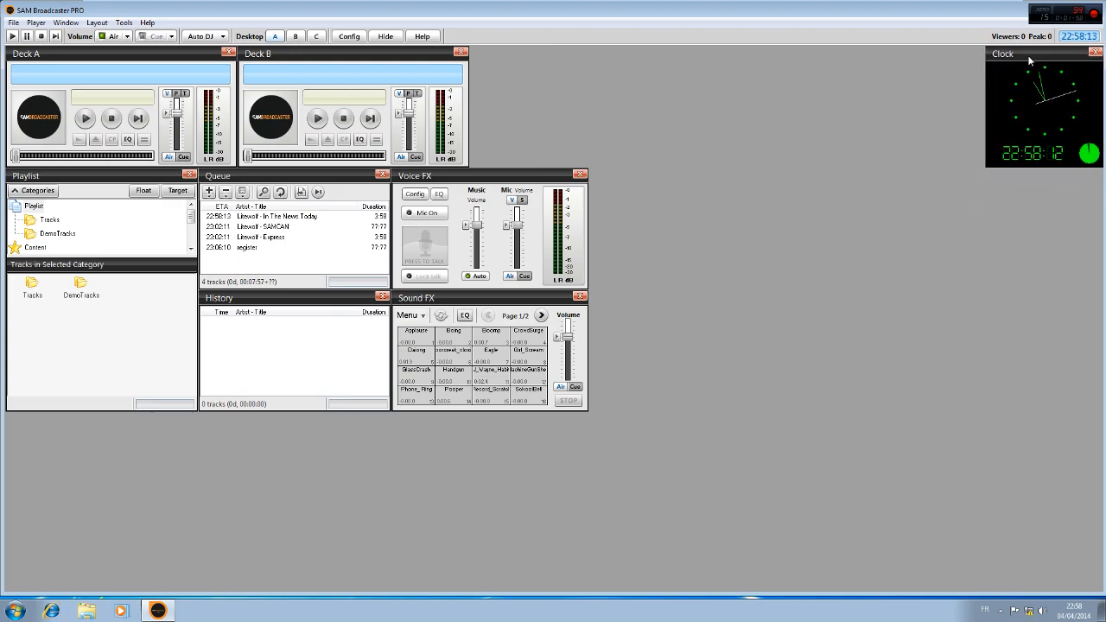
{"action": "left_click_drag", "start_coordinate": [311, 59], "coordinate": [803, 60]}
{"action": "left_click_drag", "start_coordinate": [61, 54], "coordinate": [578, 51]}
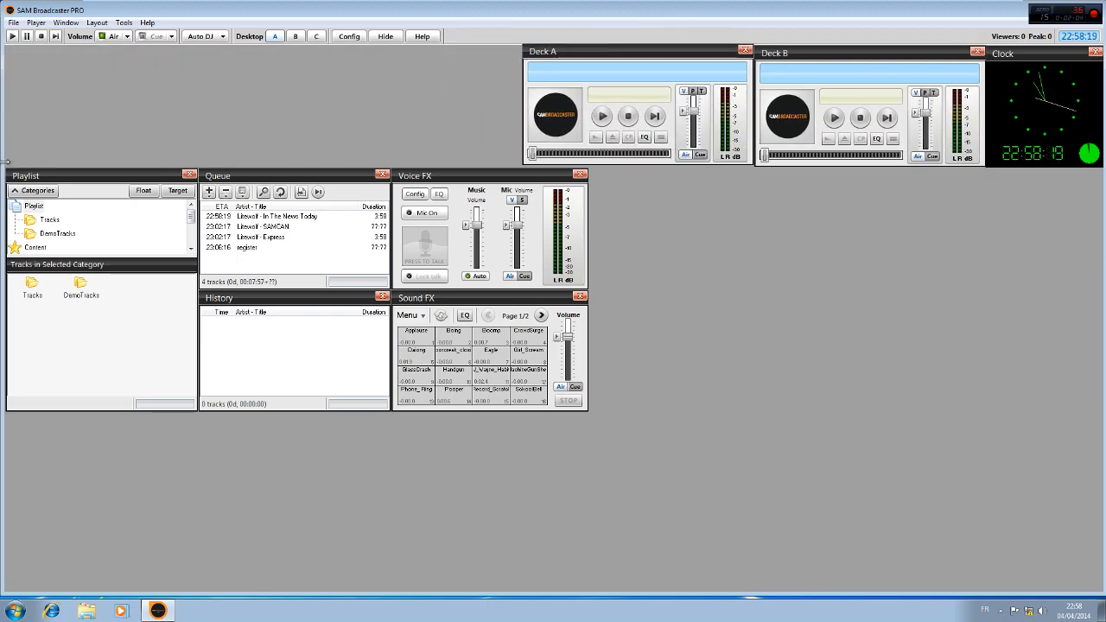
Place the Playlist panel in the workspace's upper-left corner stretched to full height, and stack Voice FX and Sound FX below the Clock
{"action": "left_click_drag", "start_coordinate": [103, 169], "coordinate": [105, 47]}
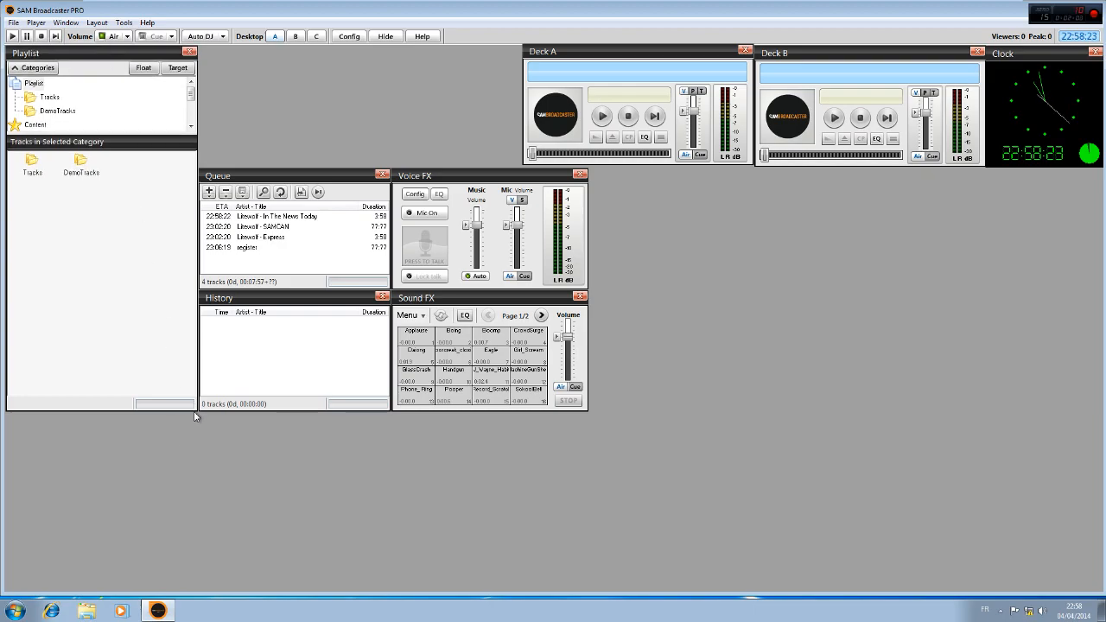
{"action": "left_click_drag", "start_coordinate": [195, 416], "coordinate": [226, 585]}
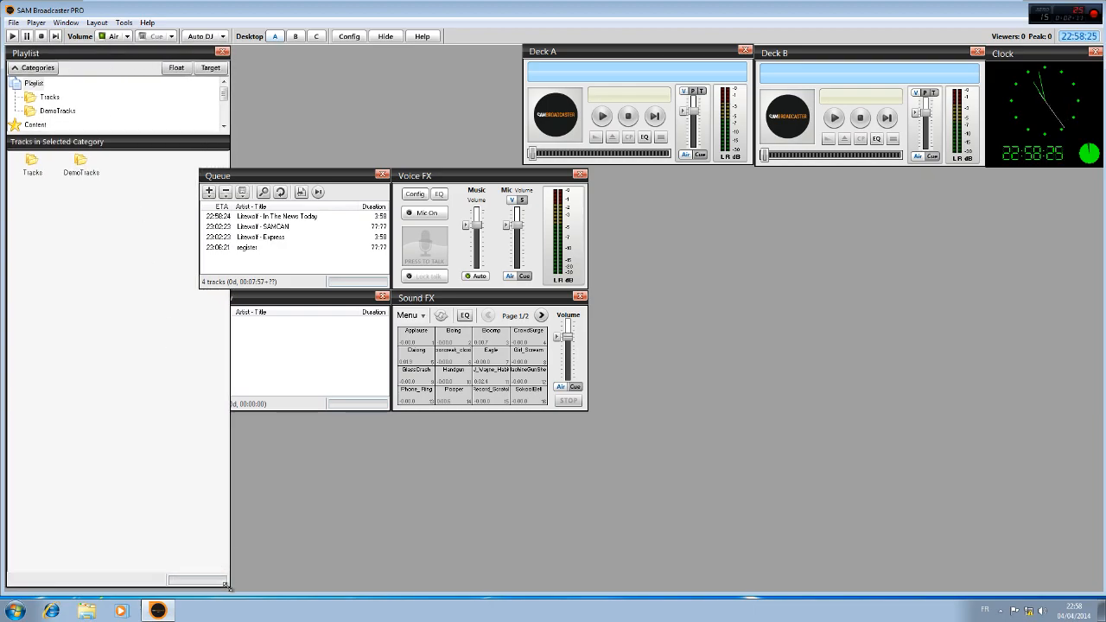
{"action": "left_click_drag", "start_coordinate": [453, 178], "coordinate": [993, 179]}
{"action": "left_click_drag", "start_coordinate": [429, 298], "coordinate": [980, 301]}
Stack the Queue and History panels below the decks and enlarge both to reach the Voice FX panel
{"action": "left_click_drag", "start_coordinate": [254, 177], "coordinate": [576, 177]}
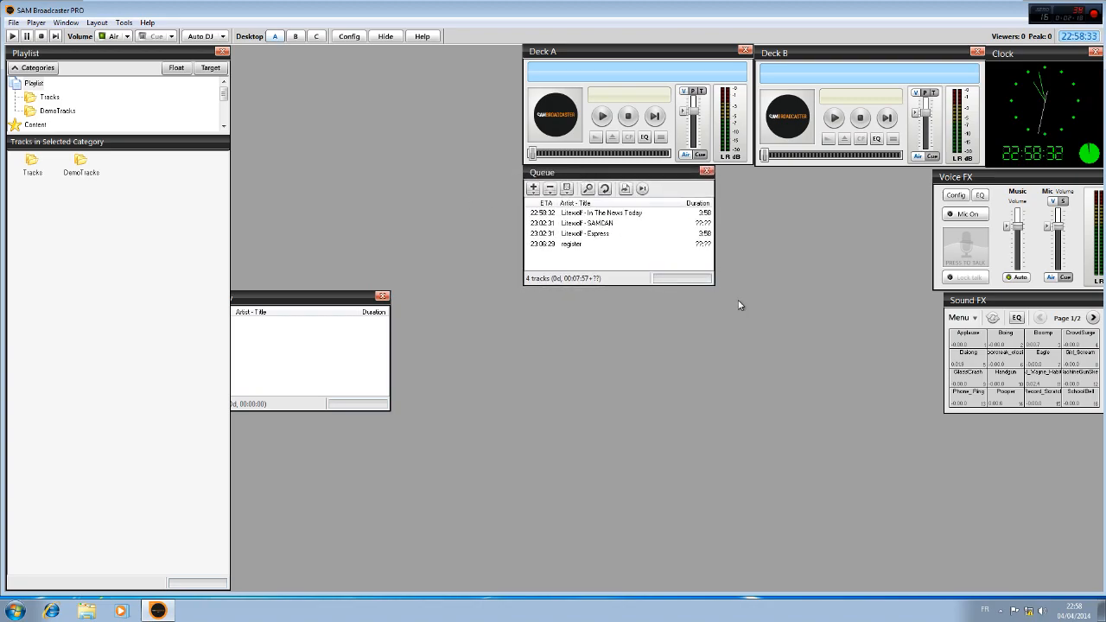
{"action": "left_click_drag", "start_coordinate": [713, 285], "coordinate": [931, 320]}
{"action": "left_click_drag", "start_coordinate": [274, 303], "coordinate": [597, 337]}
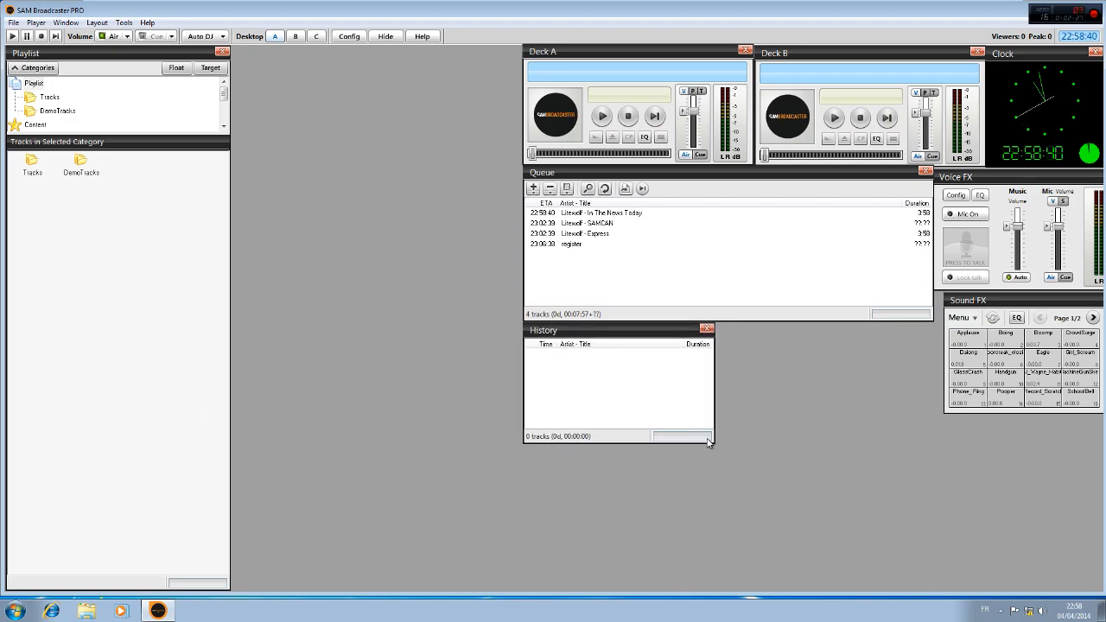
{"action": "left_click_drag", "start_coordinate": [714, 446], "coordinate": [932, 483]}
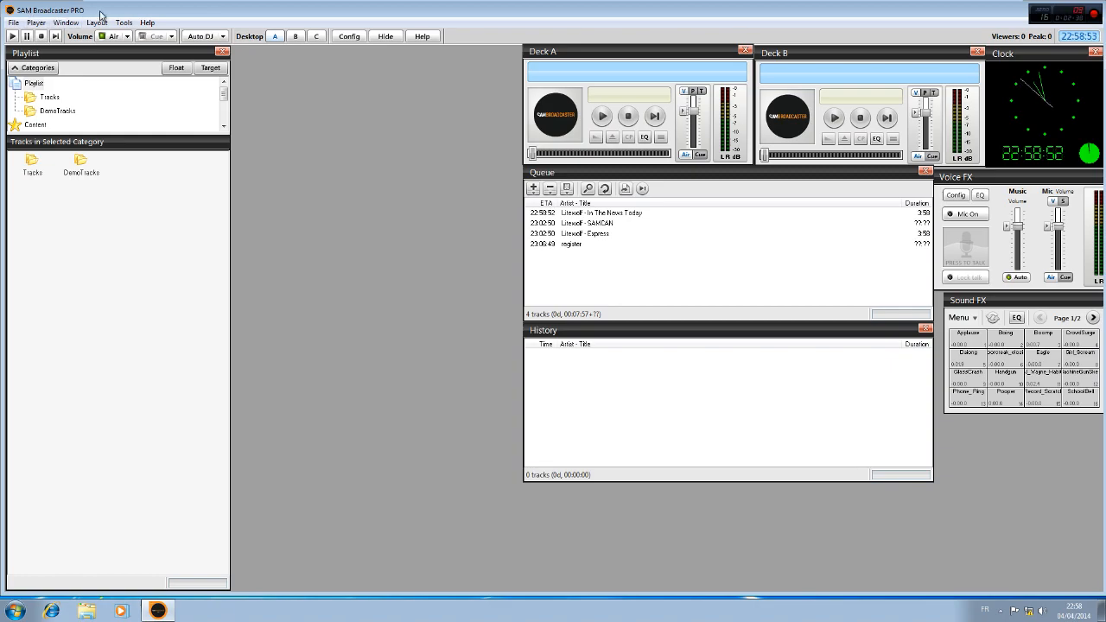
Check the program's version in the About information, and close it
{"action": "left_click", "coordinate": [147, 23]}
{"action": "left_click", "coordinate": [186, 117]}
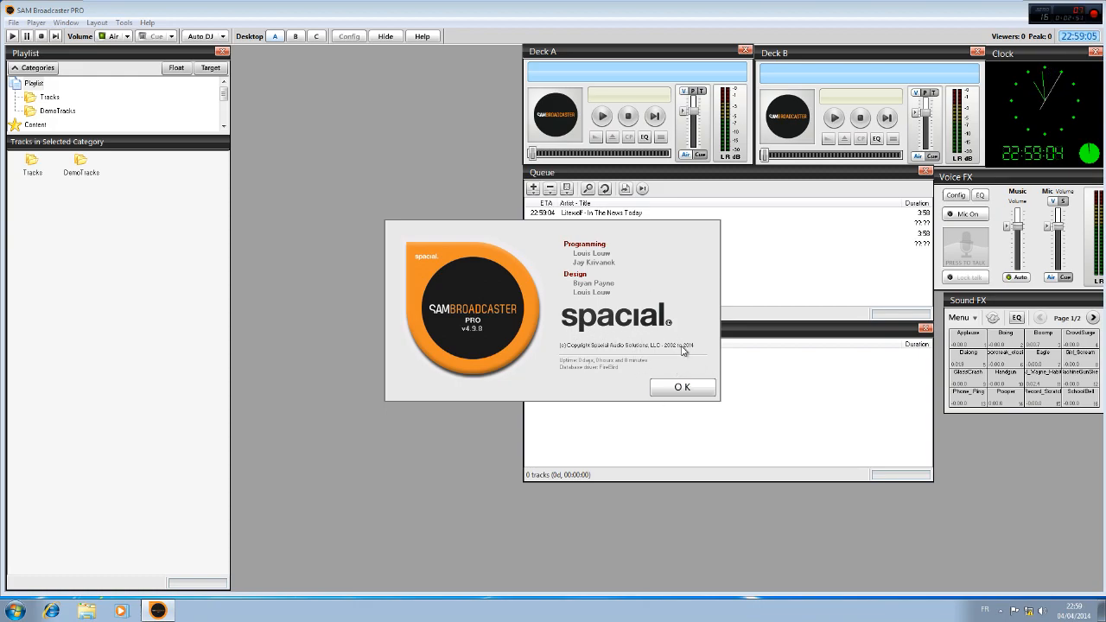
{"action": "left_click", "coordinate": [677, 389]}
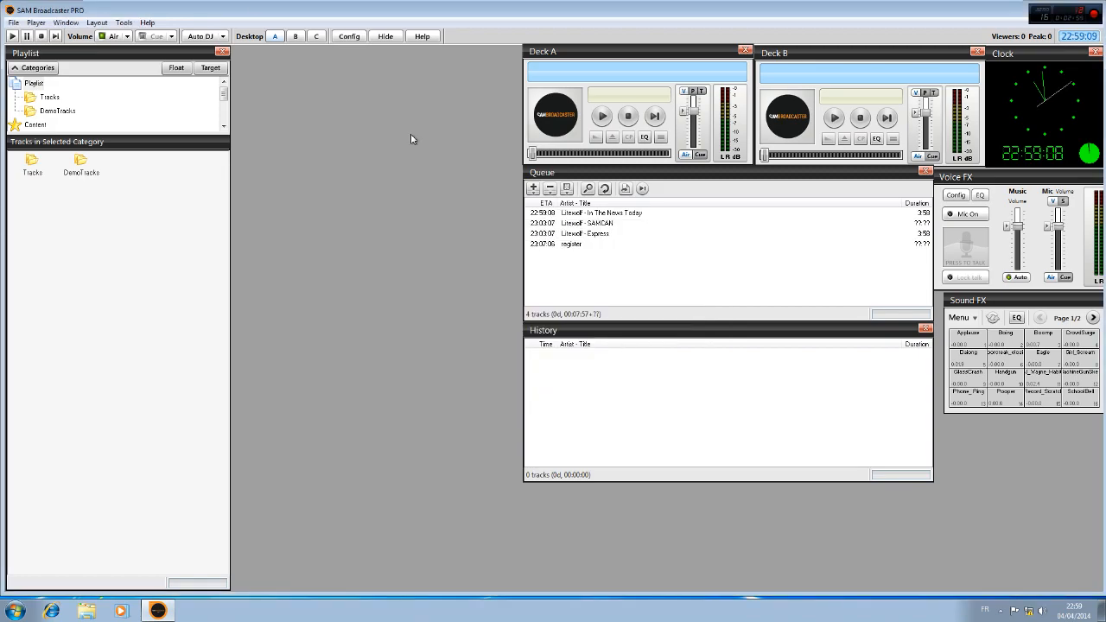
{"action": "left_click", "coordinate": [147, 22]}
{"action": "left_click", "coordinate": [223, 116]}
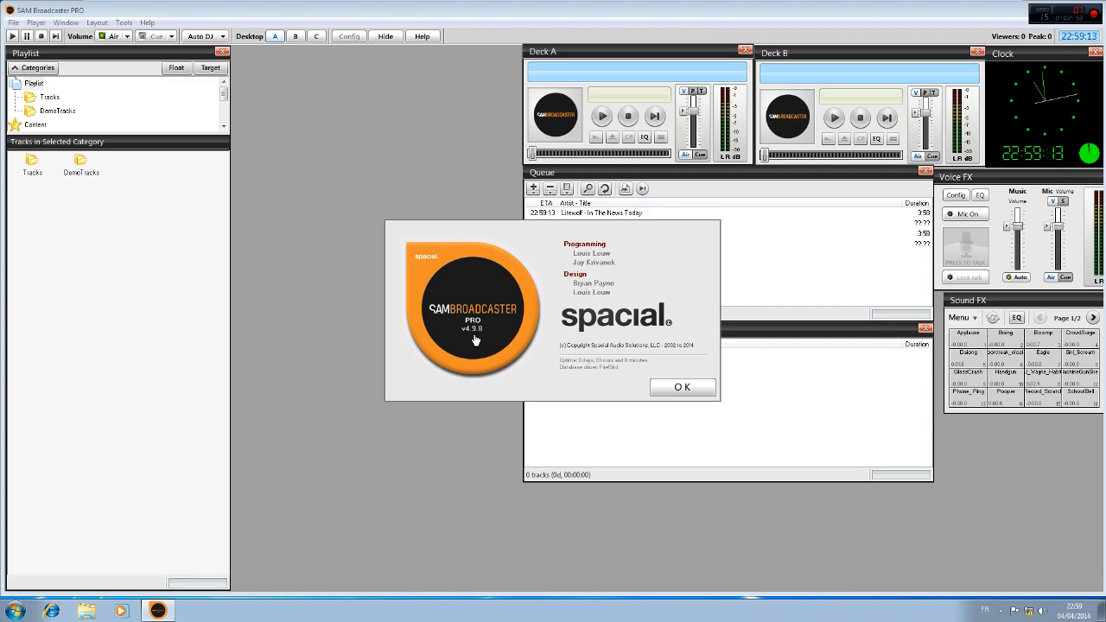
{"action": "left_click", "coordinate": [665, 390]}
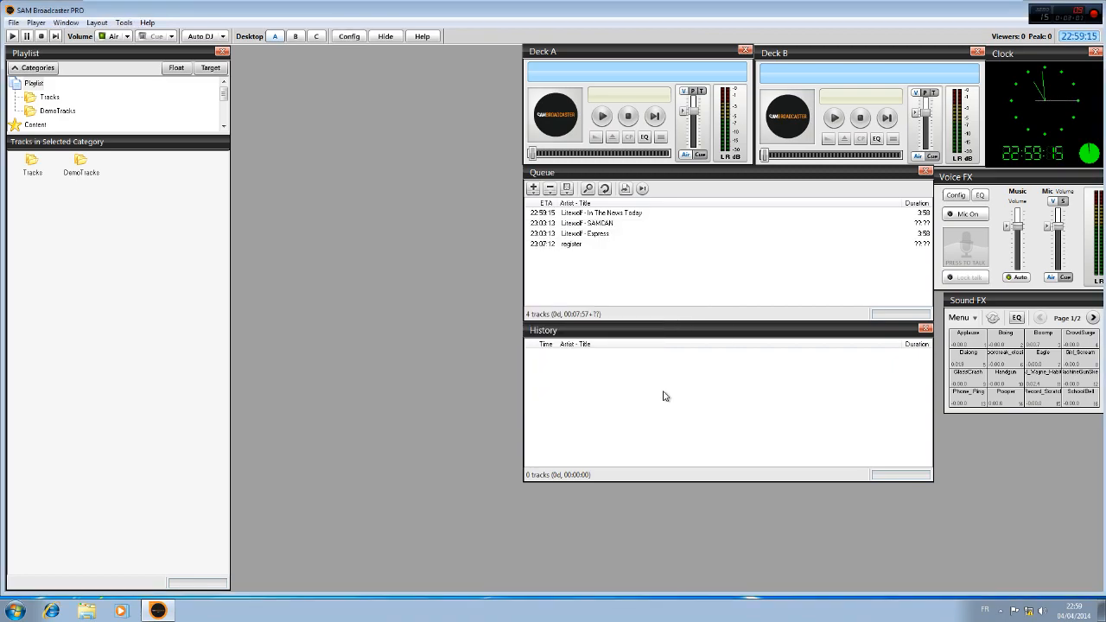
{"action": "left_click", "coordinate": [207, 37]}
{"action": "left_click", "coordinate": [177, 14]}
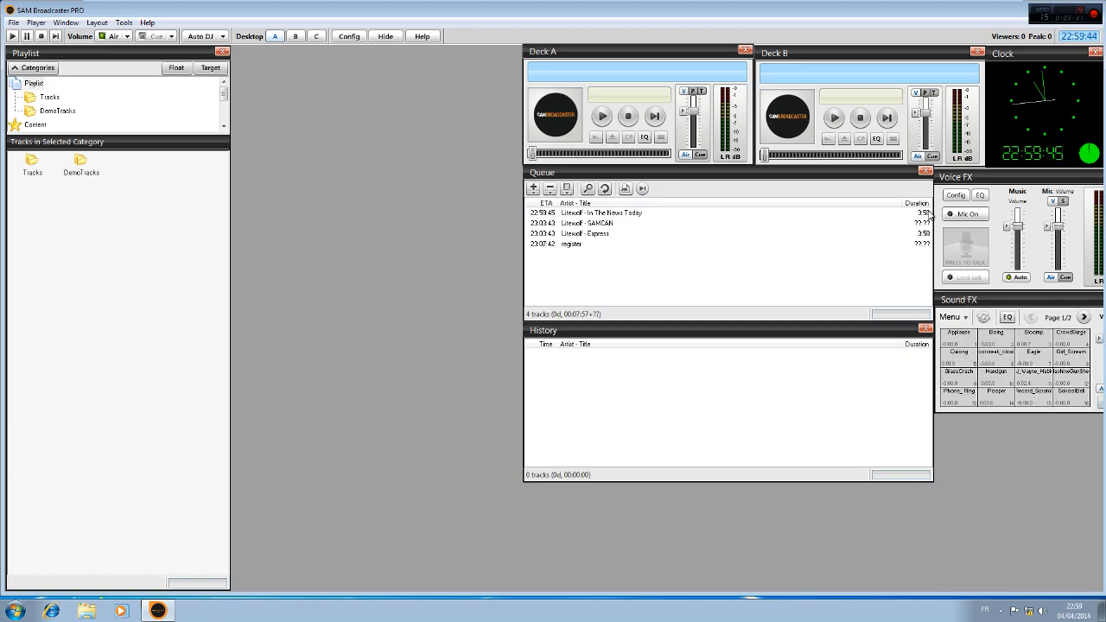
Shift the Queue and History panels slightly left, keeping them aligned with each other
{"action": "left_click_drag", "start_coordinate": [726, 173], "coordinate": [716, 175]}
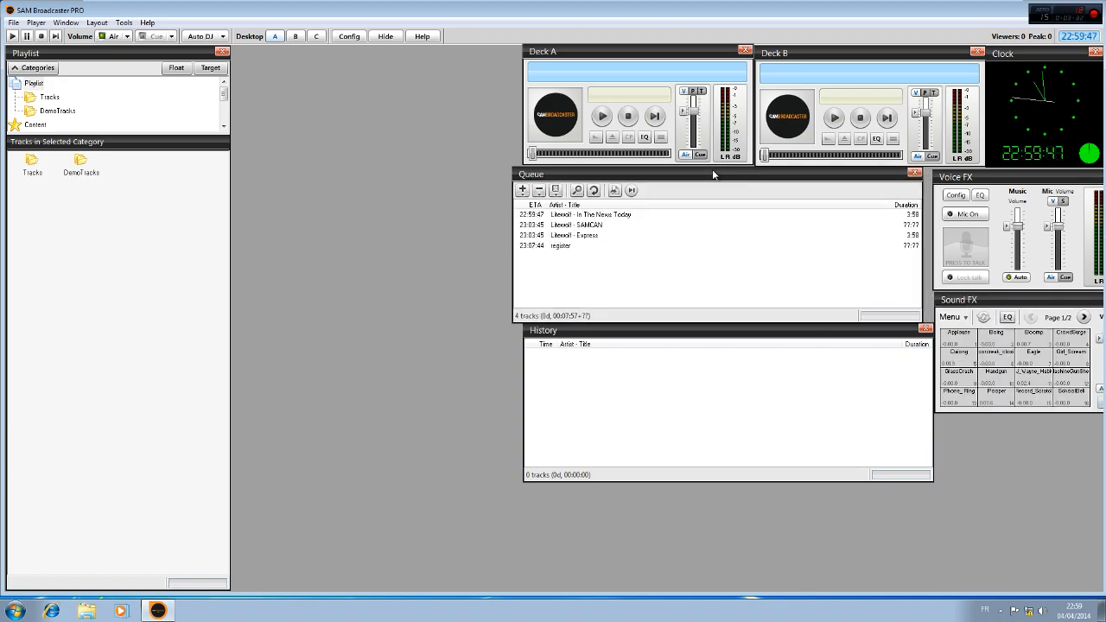
{"action": "left_click_drag", "start_coordinate": [770, 332], "coordinate": [760, 335]}
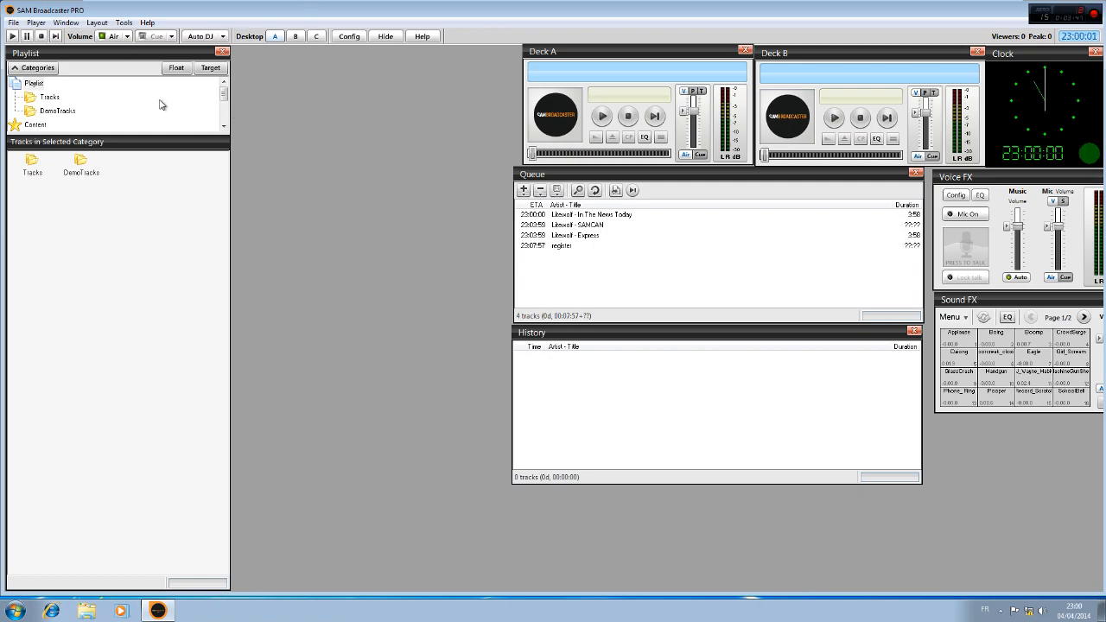
Enlarge the category list in the Playlist panel until every category down to Recycle Bin fits
{"action": "left_click_drag", "start_coordinate": [150, 132], "coordinate": [163, 261]}
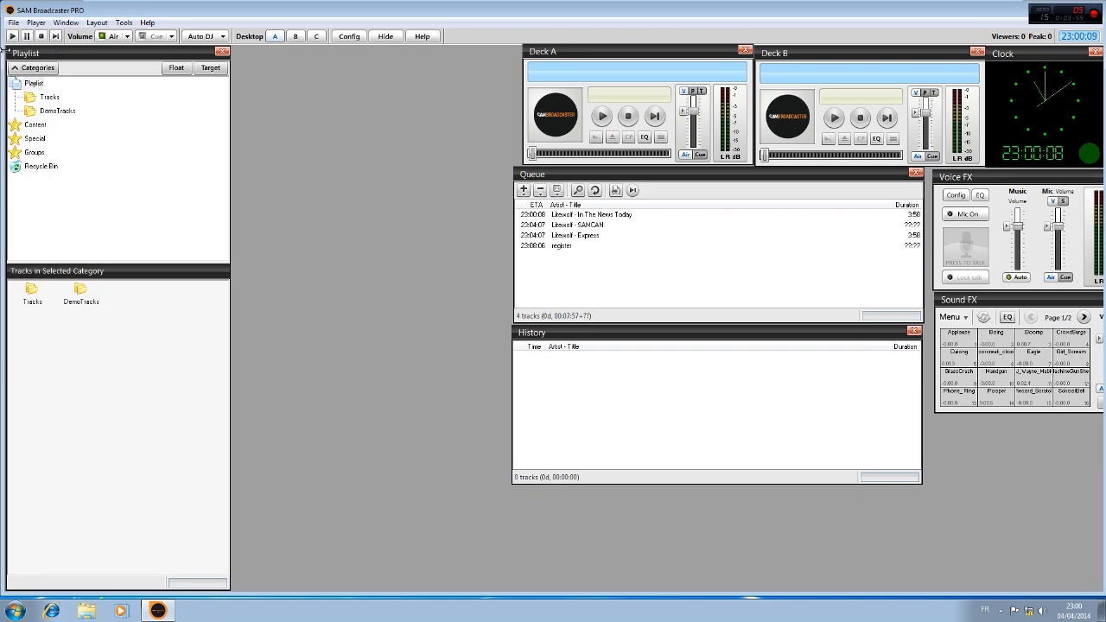
Create a category named Dossier under Playlist
{"action": "left_click", "coordinate": [33, 109]}
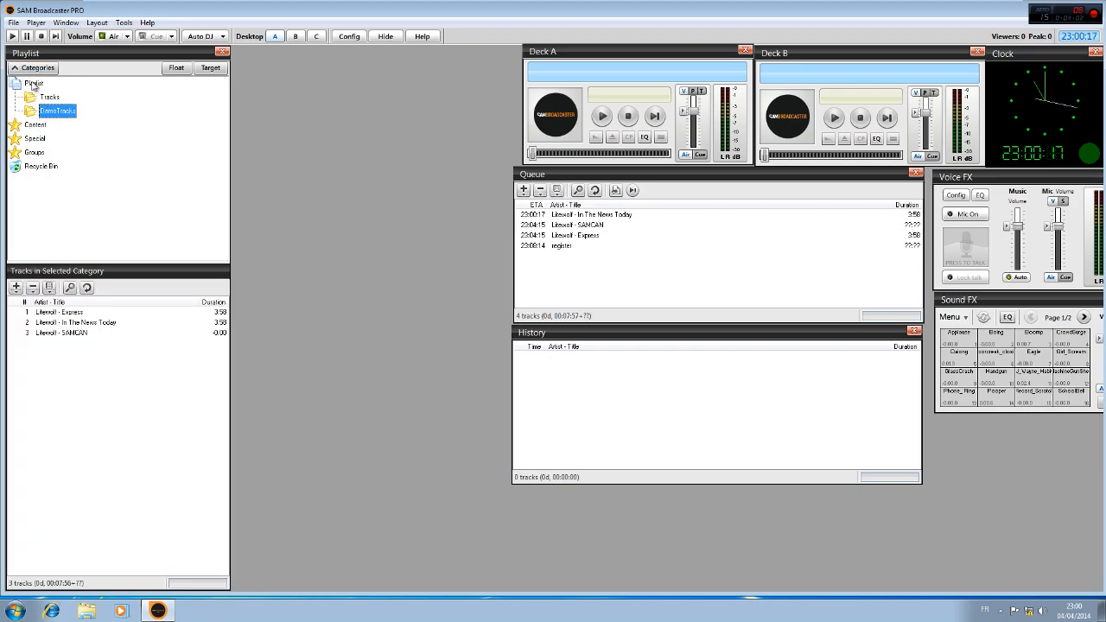
{"action": "left_click", "coordinate": [33, 84]}
{"action": "right_click", "coordinate": [33, 83]}
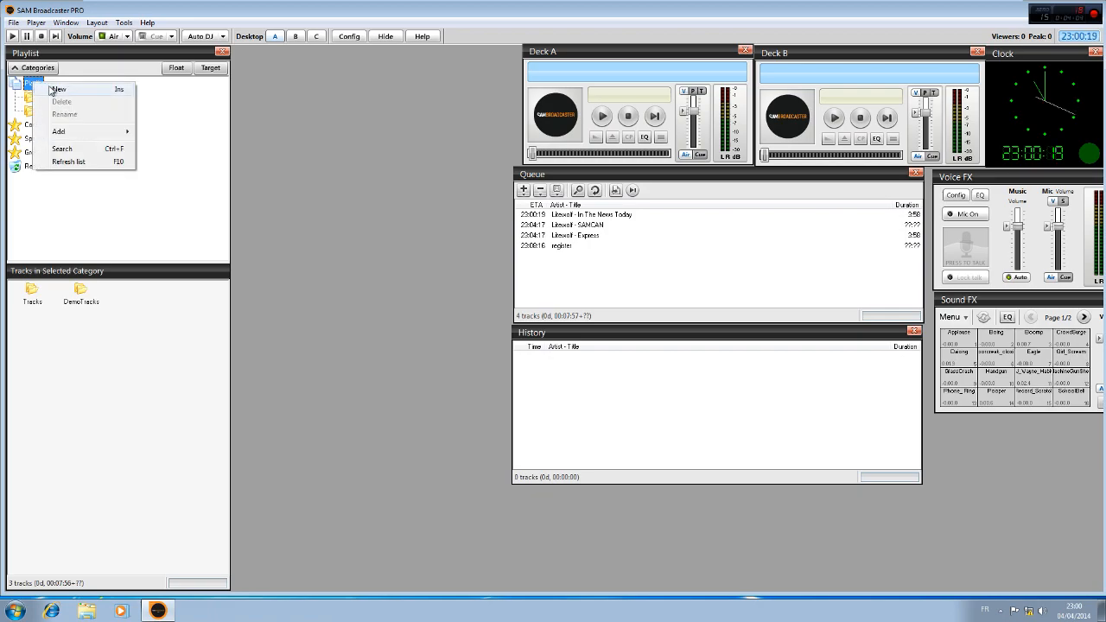
{"action": "left_click", "coordinate": [58, 90]}
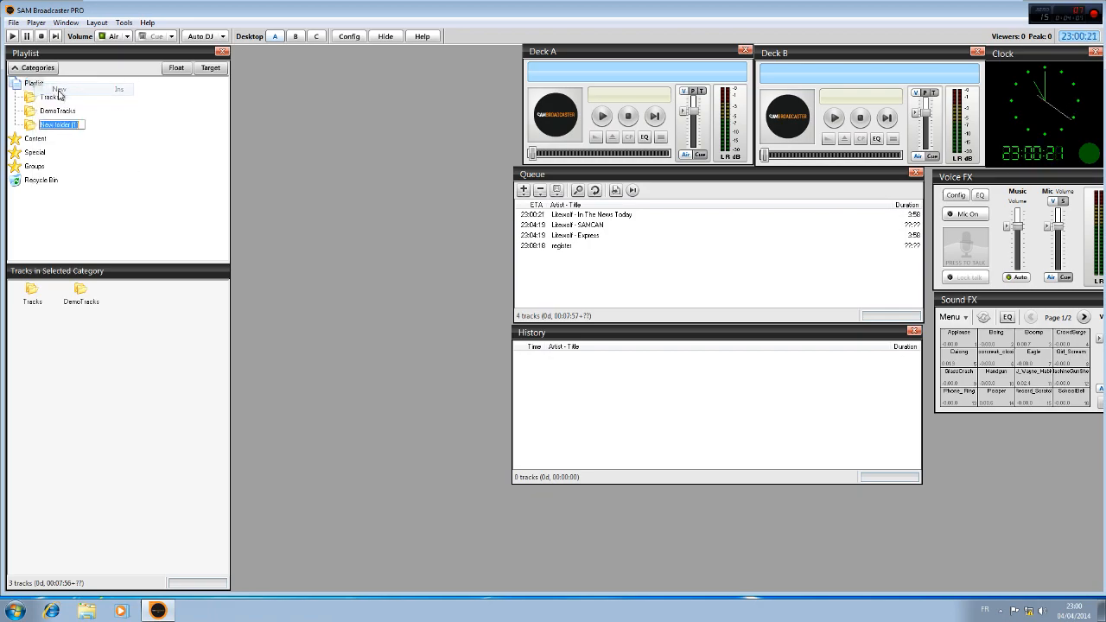
{"action": "type", "text": "Dossier"}
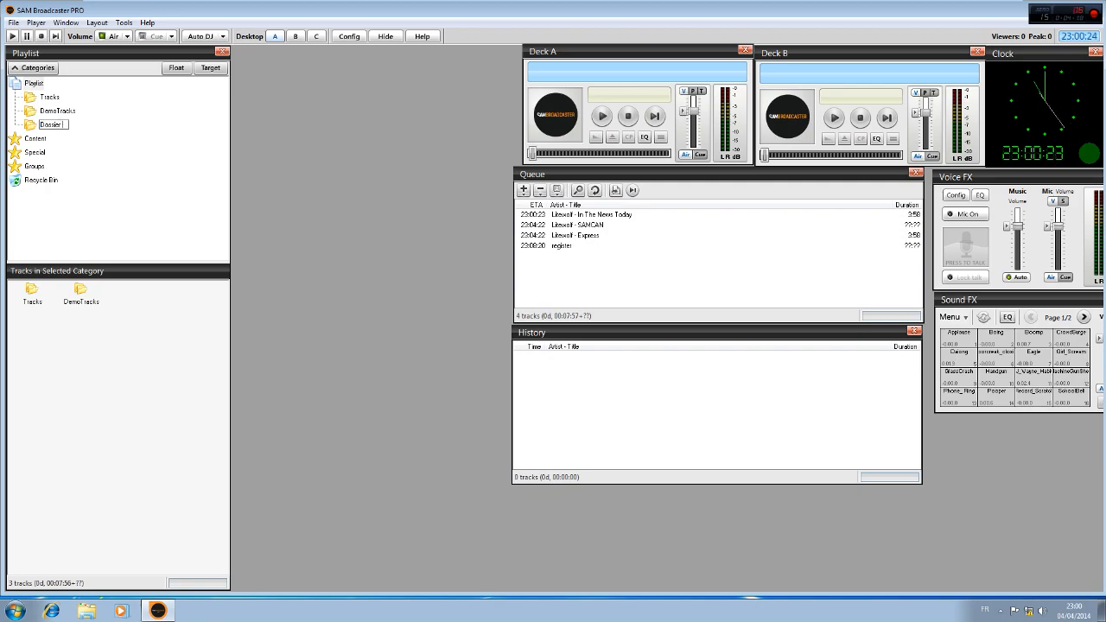
{"action": "key", "text": "Return"}
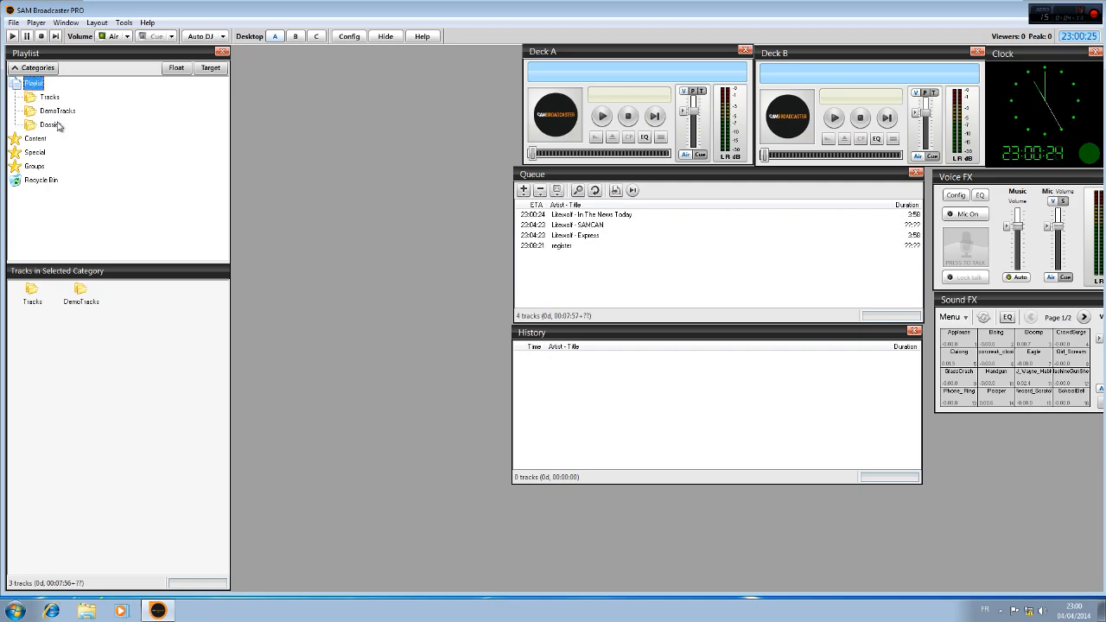
Select the Dossier category and examine the options for adding tracks to it
{"action": "left_click", "coordinate": [52, 125]}
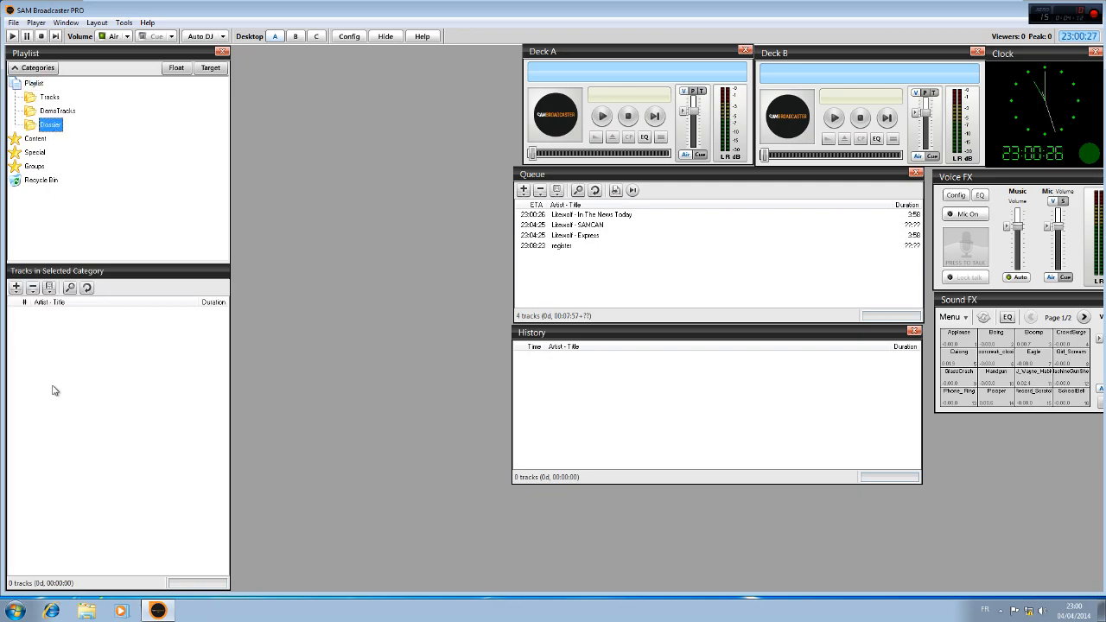
{"action": "left_click", "coordinate": [15, 290]}
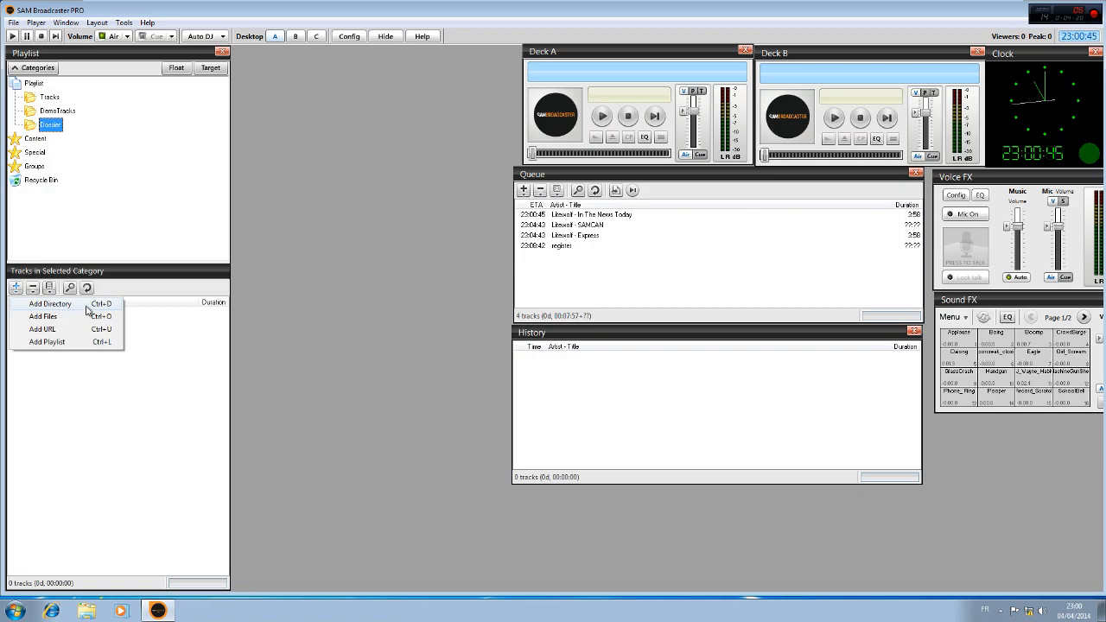
{"action": "left_click", "coordinate": [87, 94]}
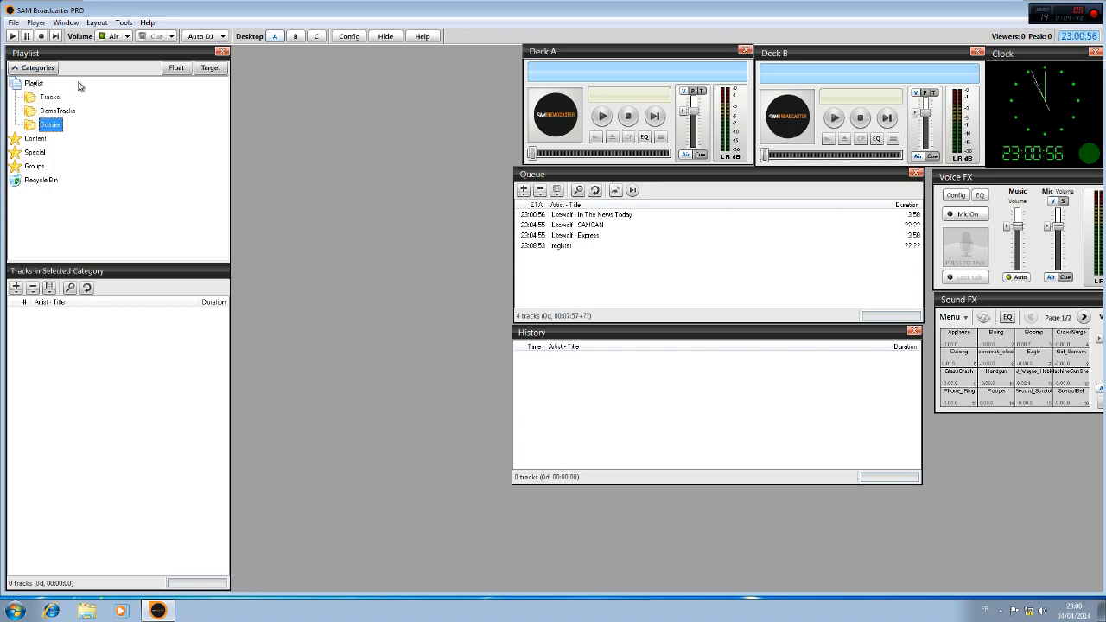
Set the playback mode to Auto DJ Mode and recheck the selection
{"action": "left_click", "coordinate": [206, 36]}
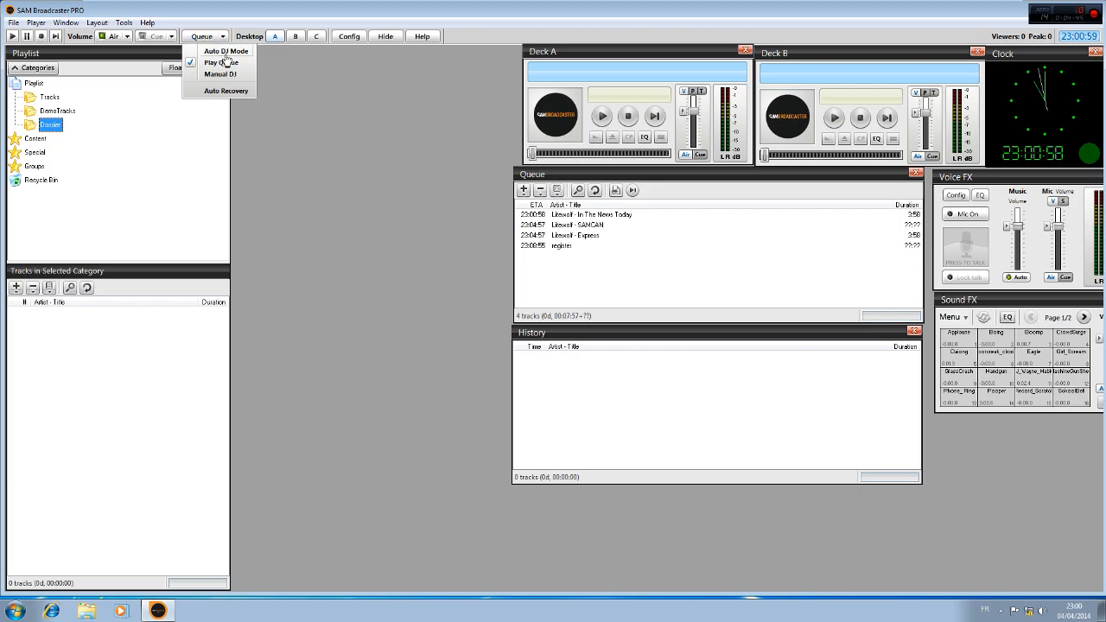
{"action": "left_click", "coordinate": [226, 51]}
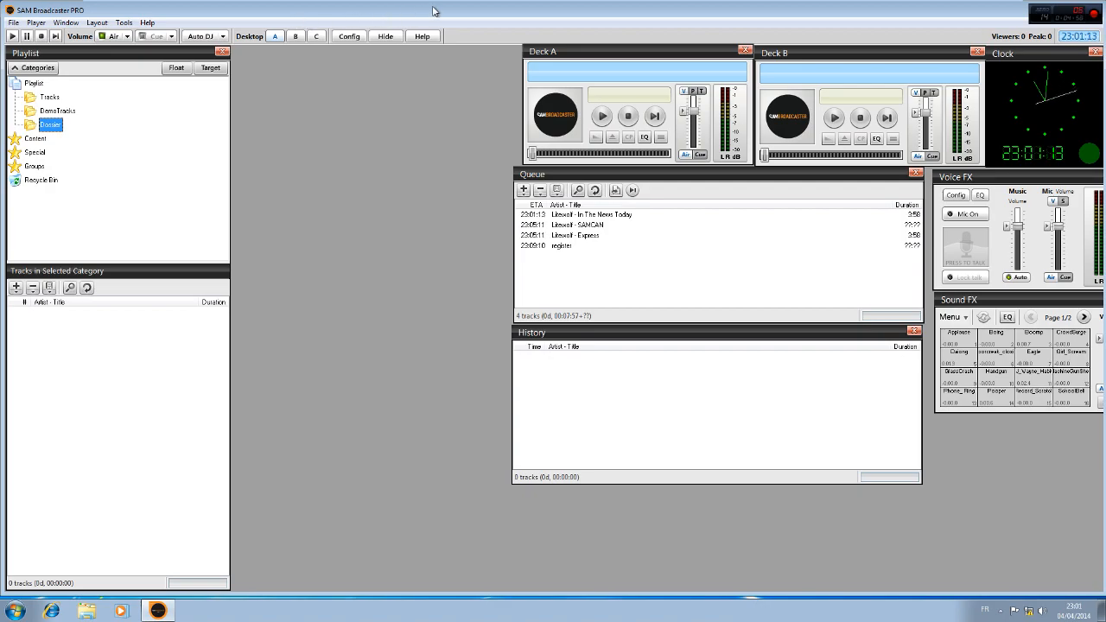
{"action": "left_click", "coordinate": [197, 38]}
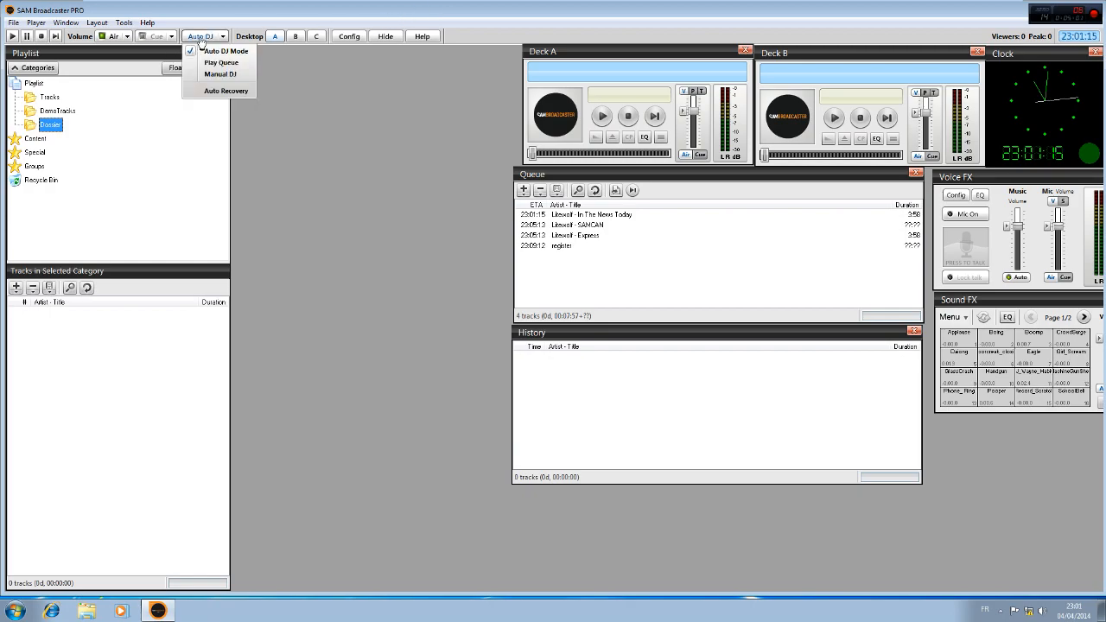
{"action": "left_click", "coordinate": [244, 52]}
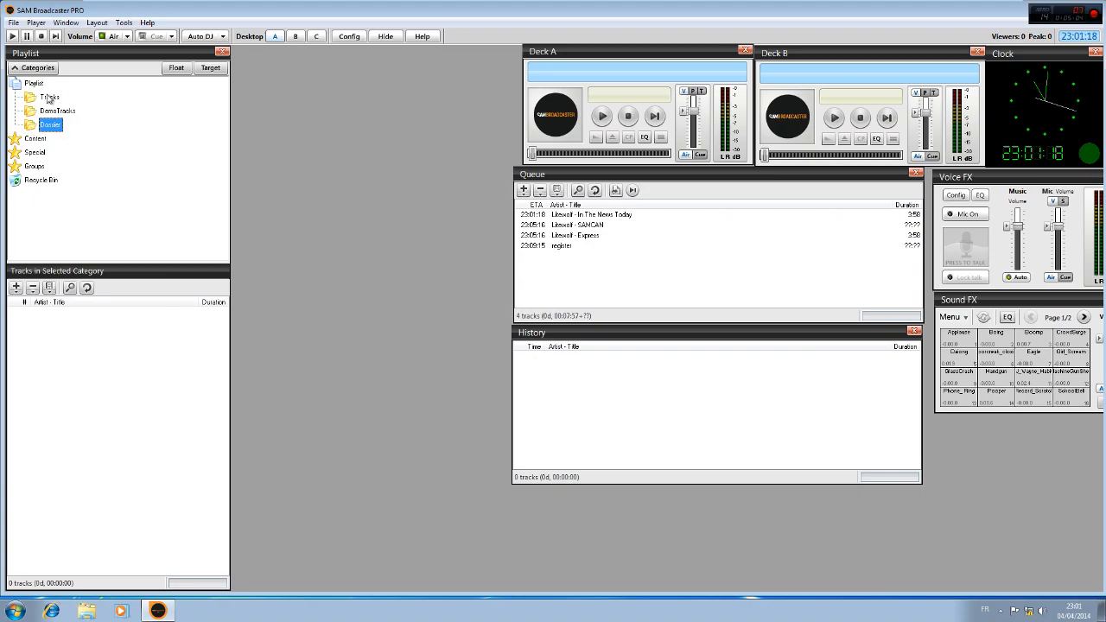
Expand the Content category and examine what its Music and Sound FX folders contain
{"action": "left_click", "coordinate": [37, 140]}
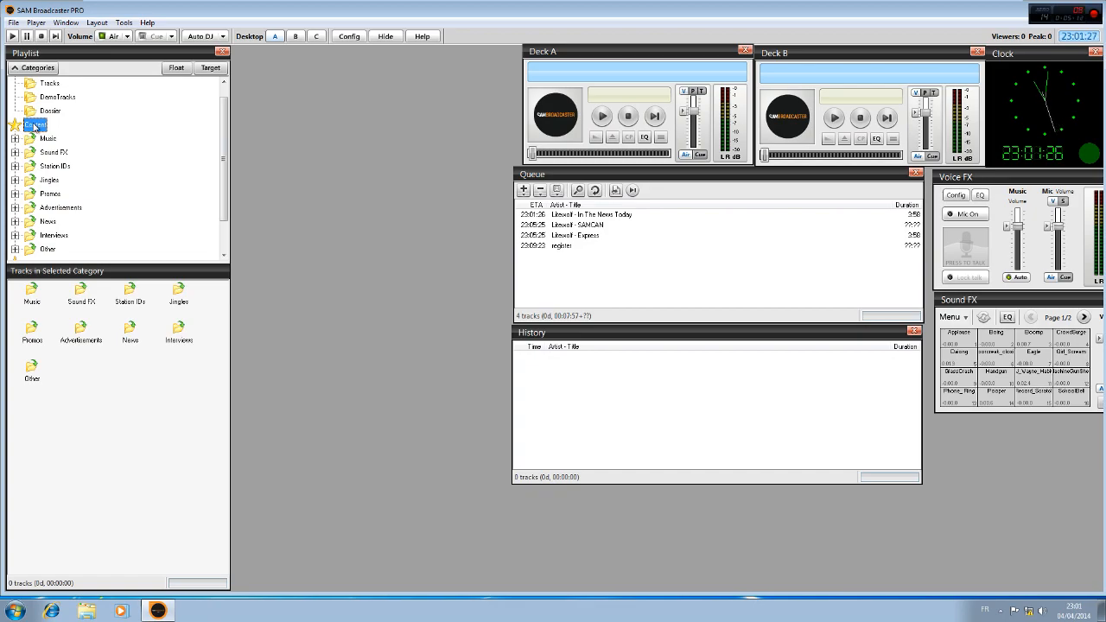
{"action": "left_click", "coordinate": [15, 139]}
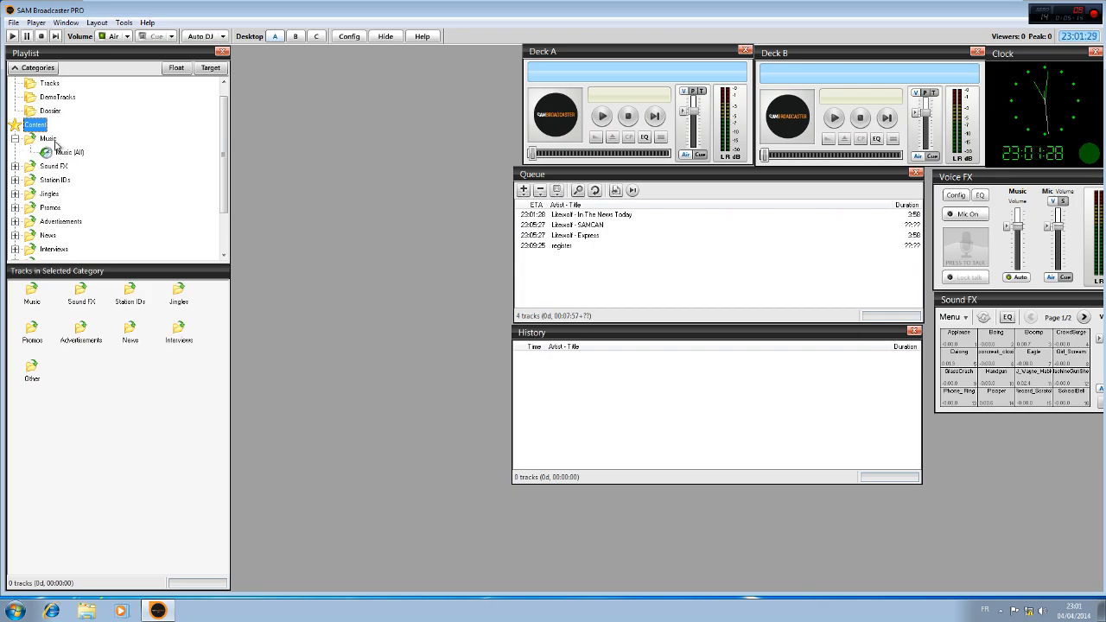
{"action": "left_click", "coordinate": [51, 139]}
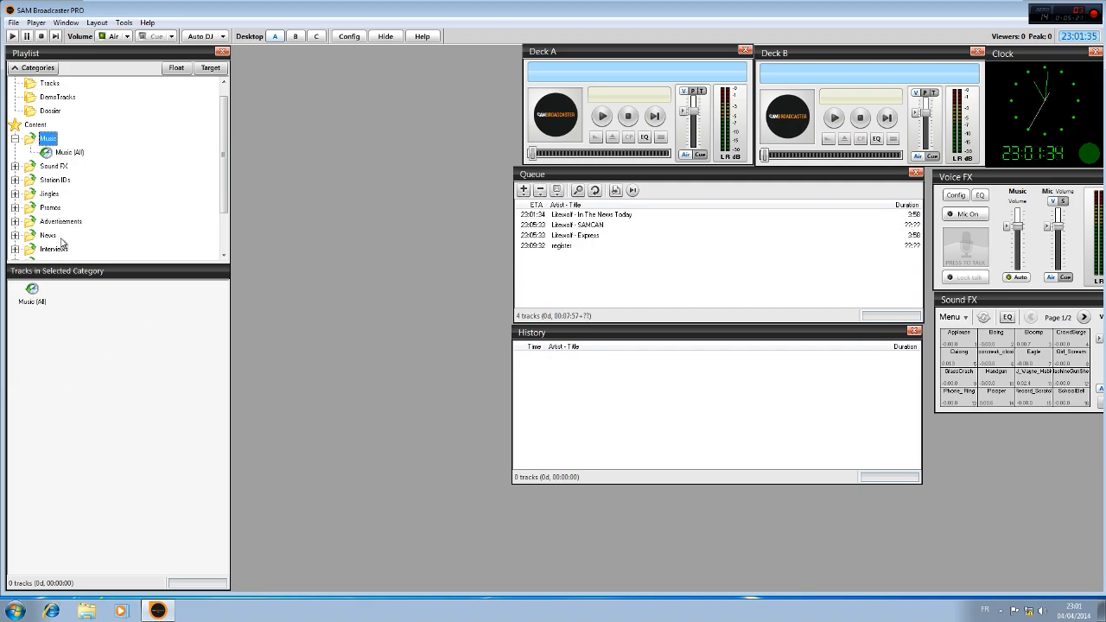
{"action": "left_click", "coordinate": [15, 139]}
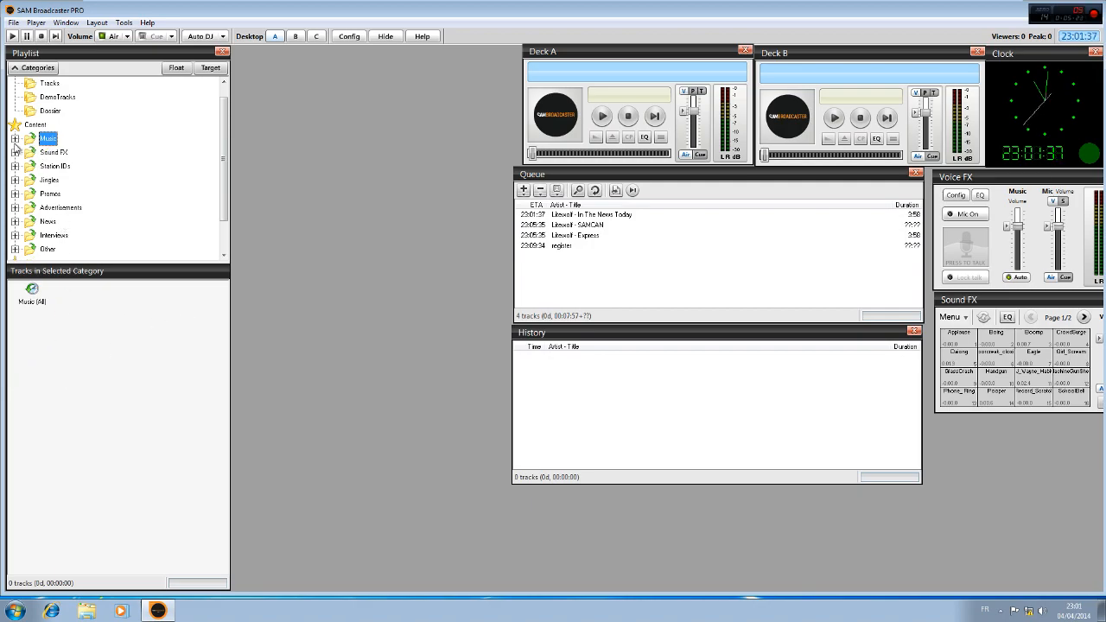
{"action": "left_click", "coordinate": [15, 153]}
{"action": "left_click", "coordinate": [54, 152]}
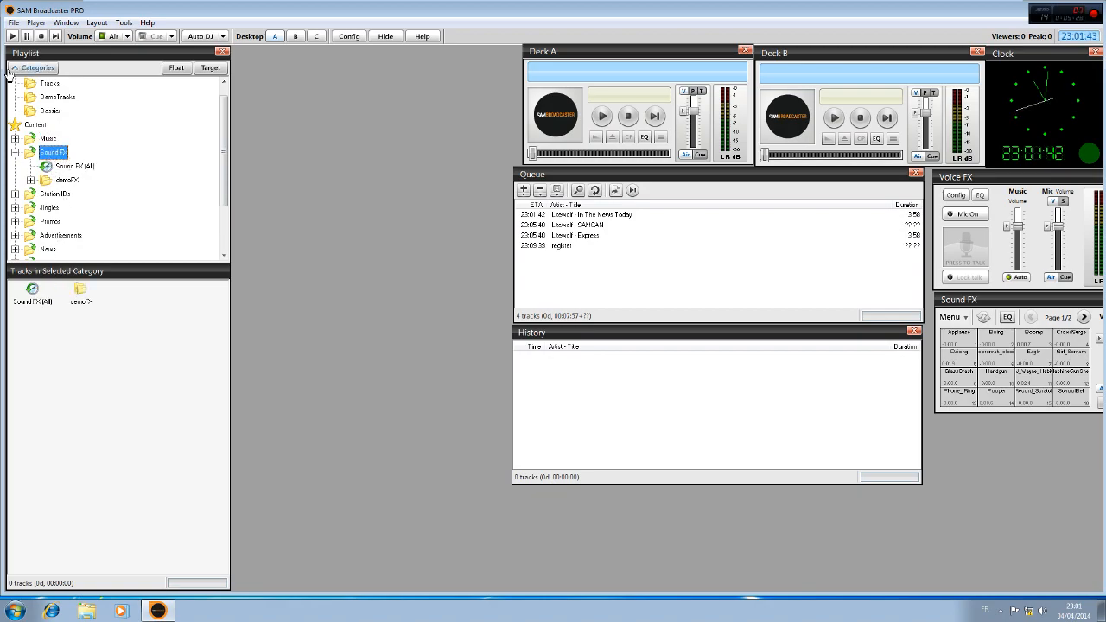
{"action": "right_click", "coordinate": [51, 153]}
{"action": "left_click", "coordinate": [74, 363]}
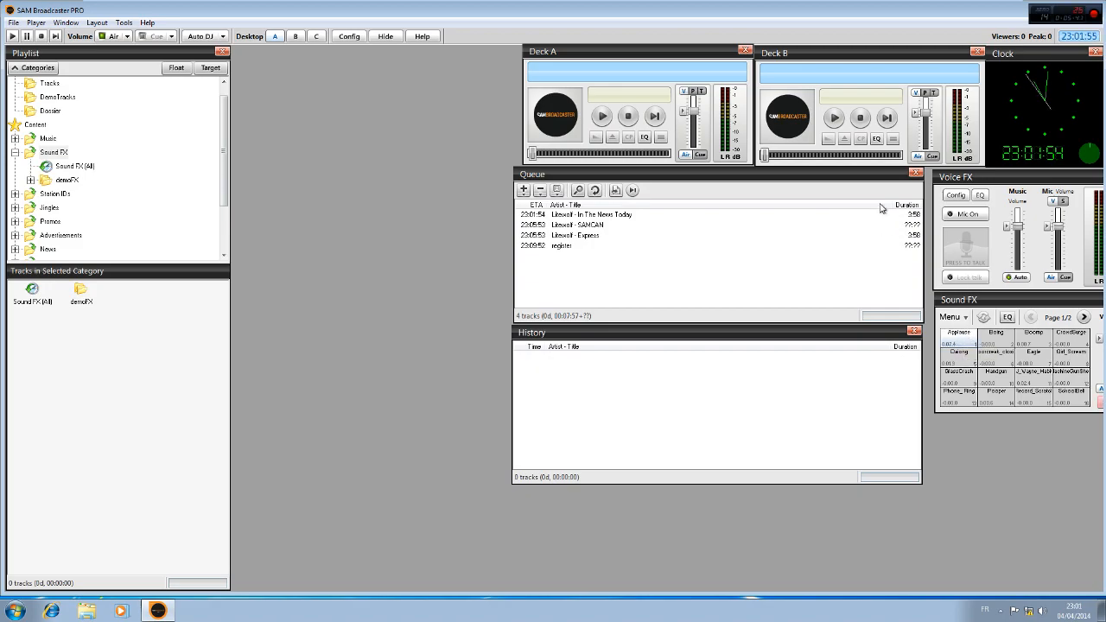
Shift the Voice FX, Queue, Sound FX and History panels left until both FX panels fit fully on screen, and stop the sound effects
{"action": "left_click_drag", "start_coordinate": [958, 178], "coordinate": [945, 181]}
{"action": "left_click_drag", "start_coordinate": [869, 177], "coordinate": [851, 179]}
{"action": "left_click_drag", "start_coordinate": [981, 181], "coordinate": [967, 178]}
{"action": "left_click_drag", "start_coordinate": [981, 301], "coordinate": [956, 298]}
{"action": "left_click_drag", "start_coordinate": [837, 330], "coordinate": [816, 332]}
{"action": "left_click", "coordinate": [1086, 398]}
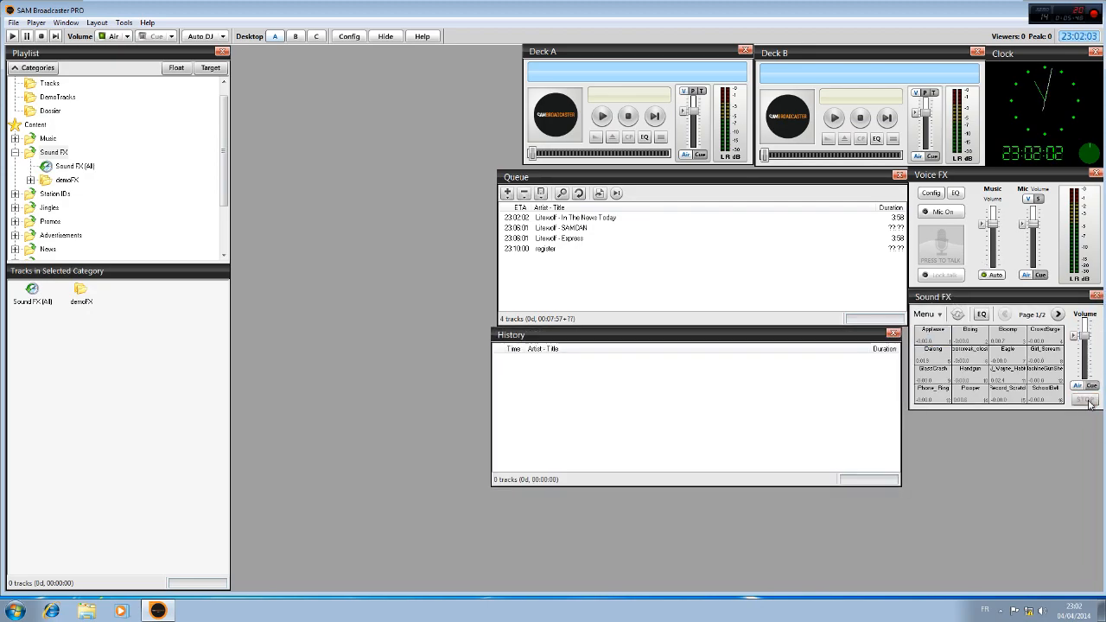
Examine the remaining Content folders, such as Station IDs, Jingles, Promos and Advertisements, and the subfolders of the Special category
{"action": "left_click", "coordinate": [55, 195]}
{"action": "left_click", "coordinate": [52, 208]}
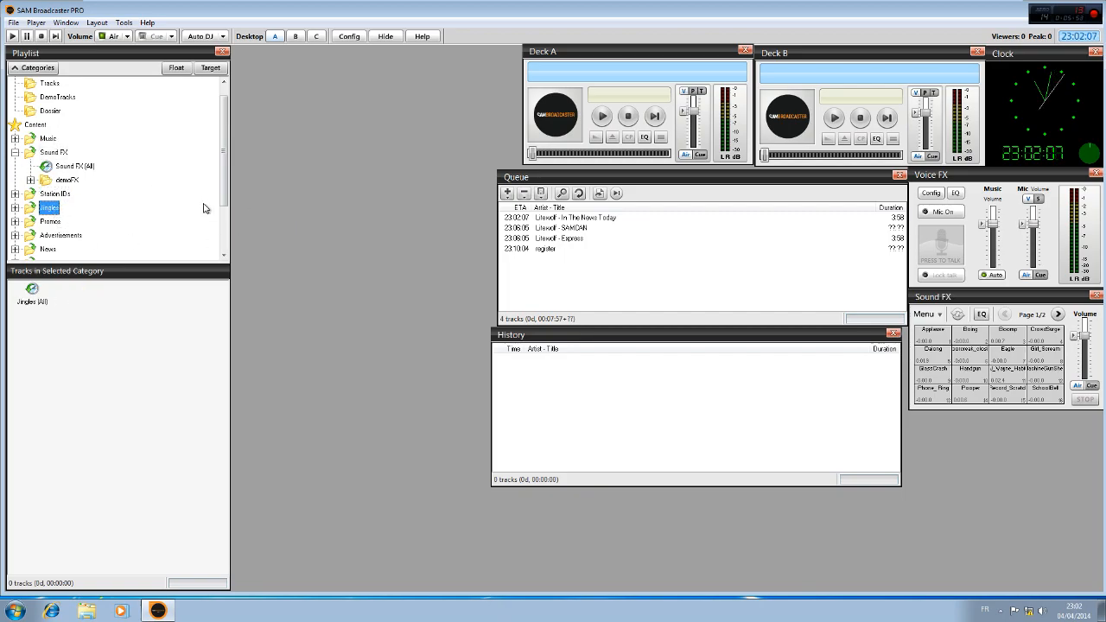
{"action": "left_click_drag", "start_coordinate": [223, 194], "coordinate": [213, 222]}
{"action": "left_click", "coordinate": [69, 195]}
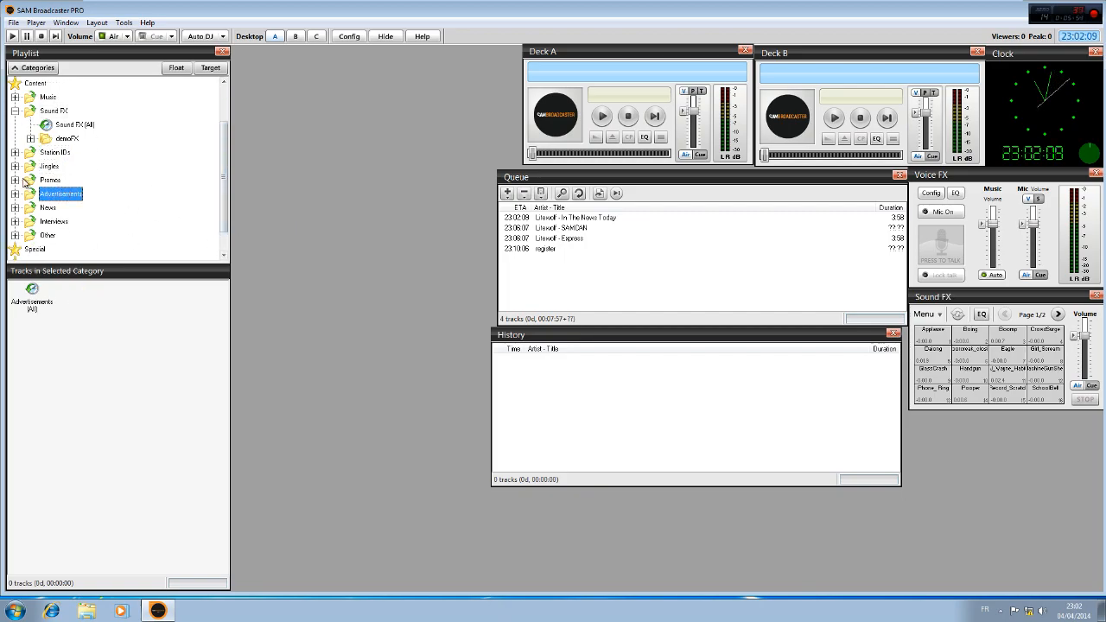
{"action": "left_click", "coordinate": [45, 179]}
{"action": "left_click_drag", "start_coordinate": [225, 191], "coordinate": [225, 211]}
{"action": "left_click", "coordinate": [35, 224]}
{"action": "double_click", "coordinate": [35, 225]}
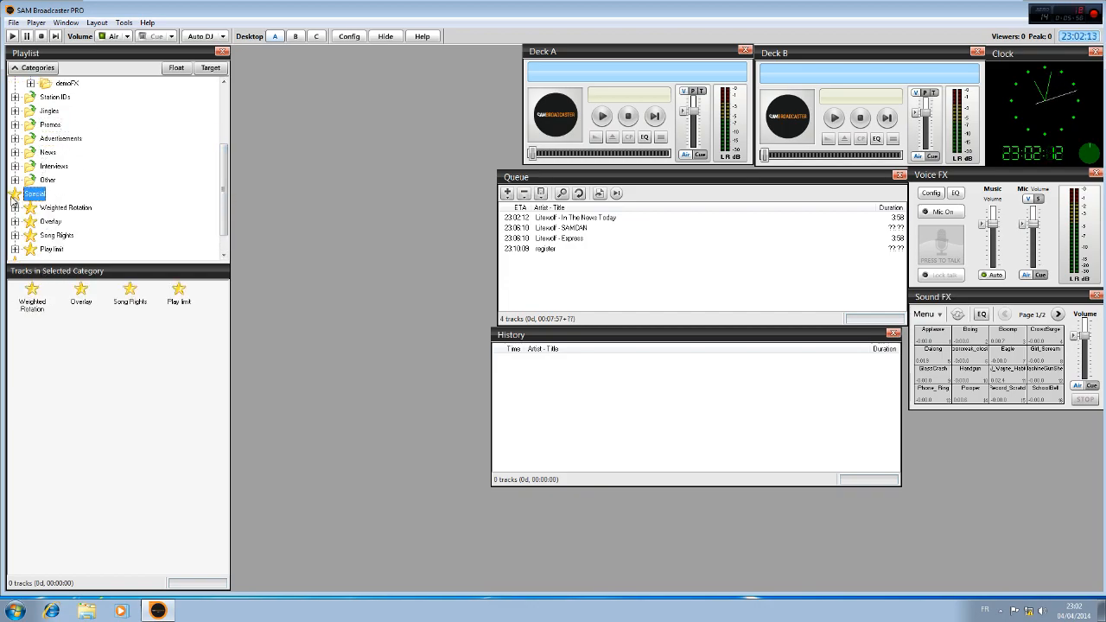
{"action": "double_click", "coordinate": [27, 195]}
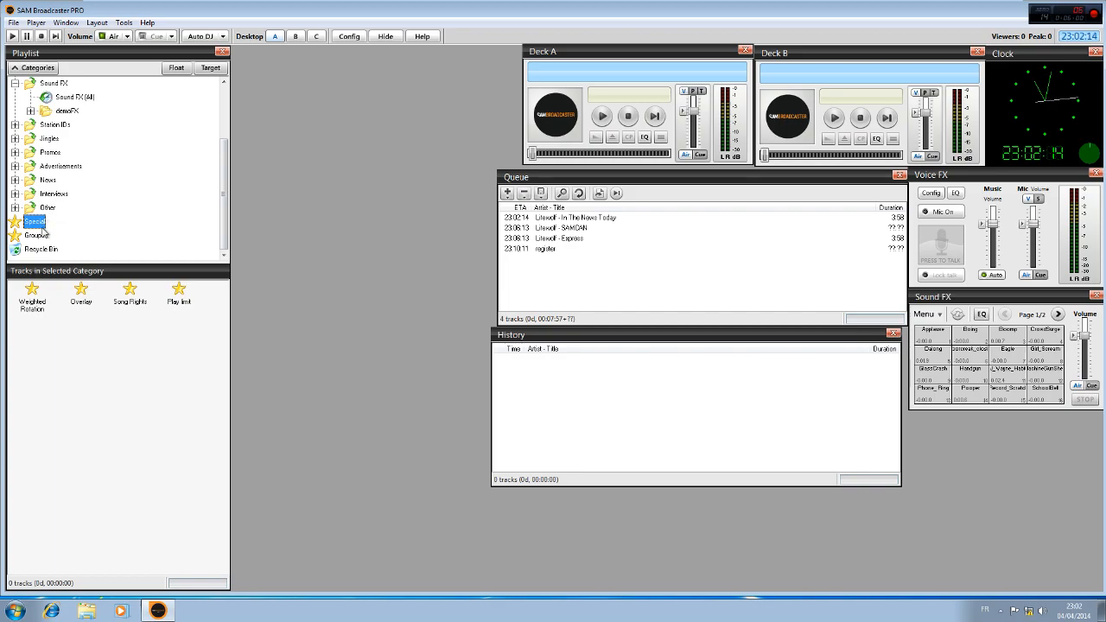
{"action": "scroll", "coordinate": [40, 153], "scroll_direction": "up", "scroll_amount": 2}
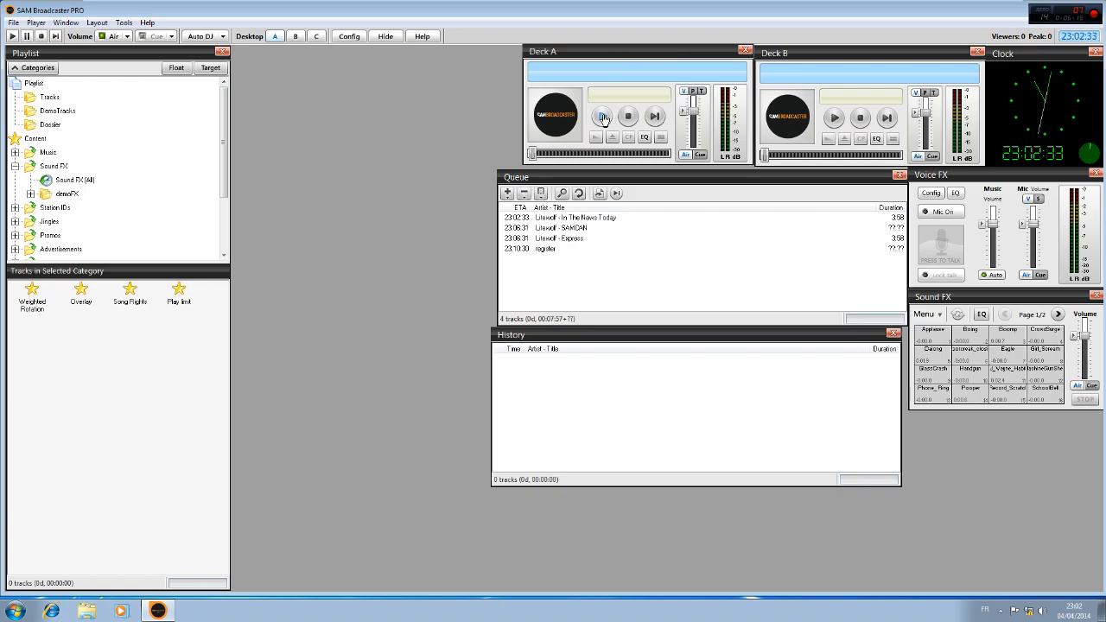
Examine the available playback modes, keeping Auto DJ Mode selected
{"action": "left_click", "coordinate": [217, 39]}
{"action": "left_click", "coordinate": [219, 48]}
{"action": "left_click", "coordinate": [224, 38]}
{"action": "left_click", "coordinate": [265, 42]}
{"action": "left_click", "coordinate": [222, 37]}
{"action": "left_click", "coordinate": [244, 18]}
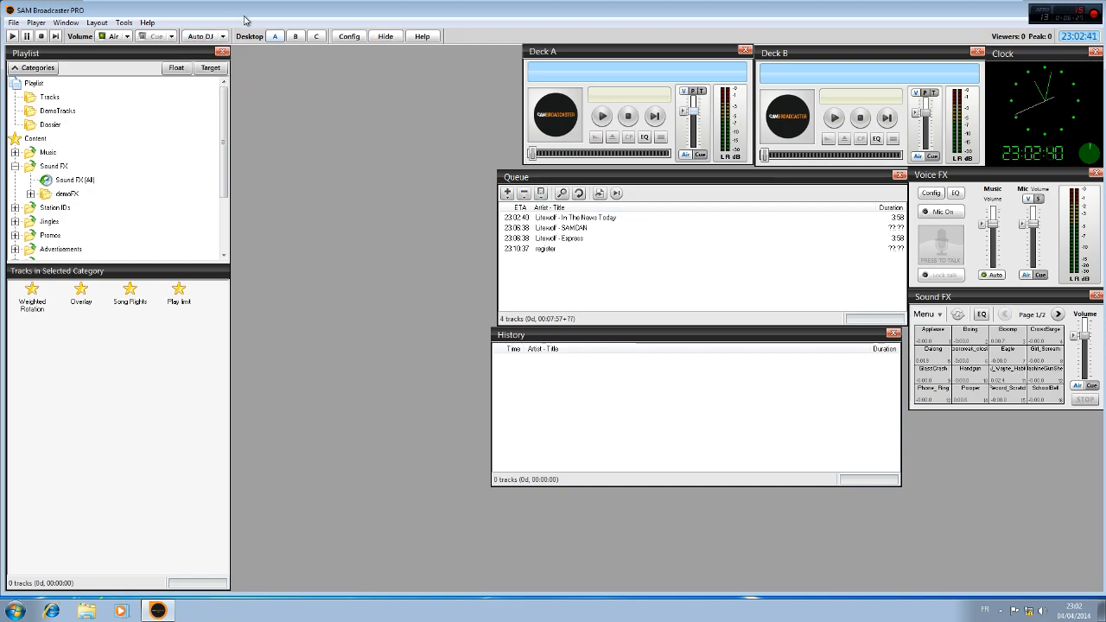
{"action": "left_click", "coordinate": [222, 37]}
{"action": "left_click", "coordinate": [233, 39]}
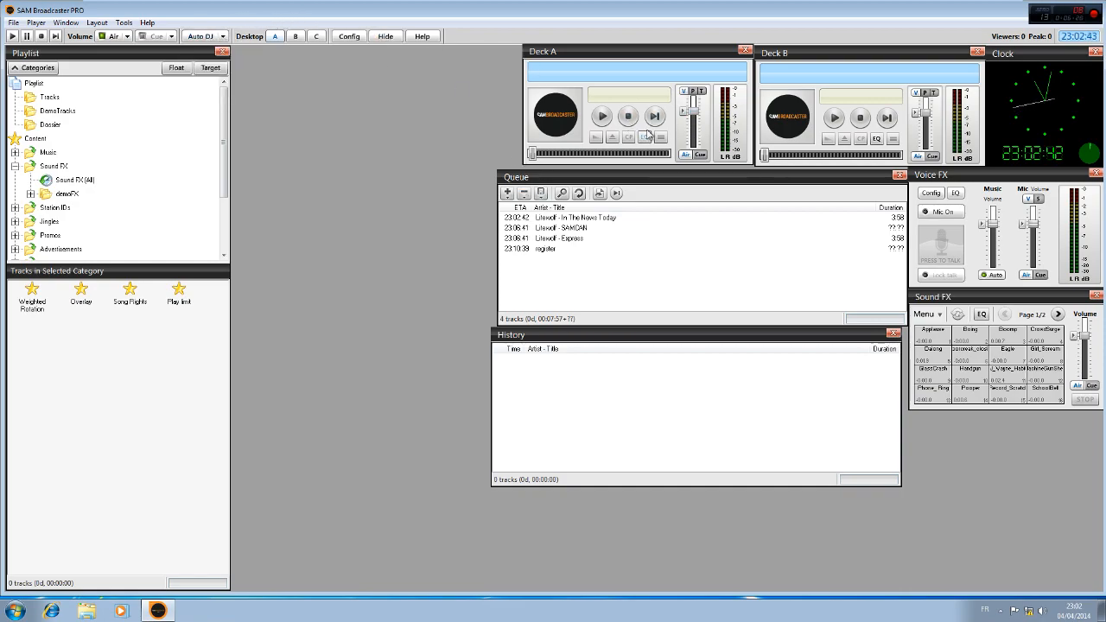
{"action": "left_click", "coordinate": [222, 37]}
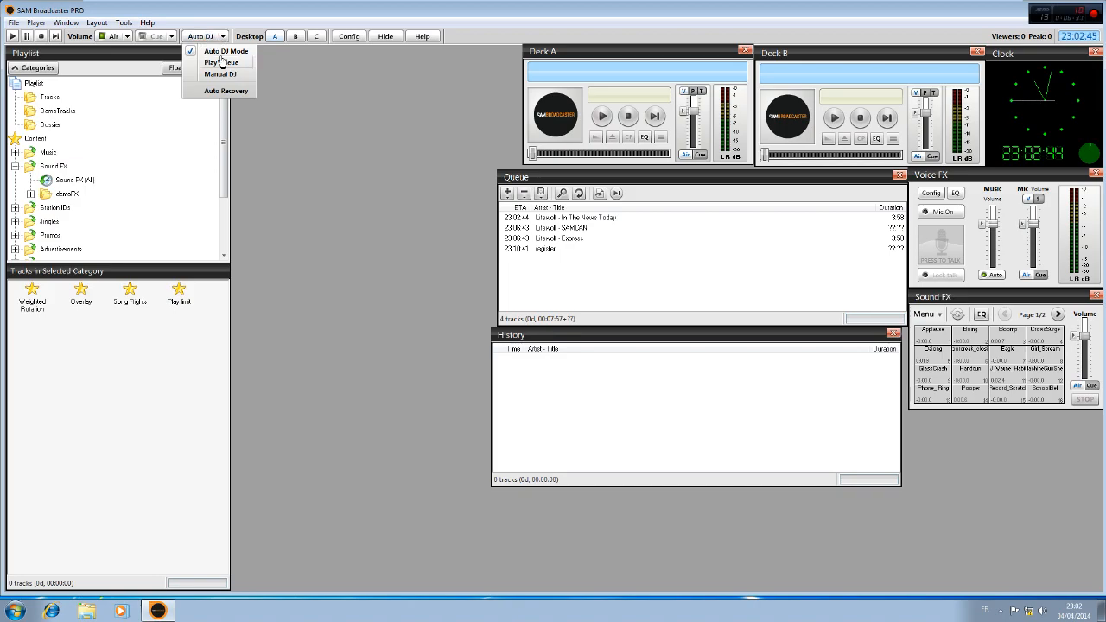
Start playback on Deck A, and lower the volume faders of Deck A and Deck B to near the minimum
{"action": "left_click", "coordinate": [602, 116]}
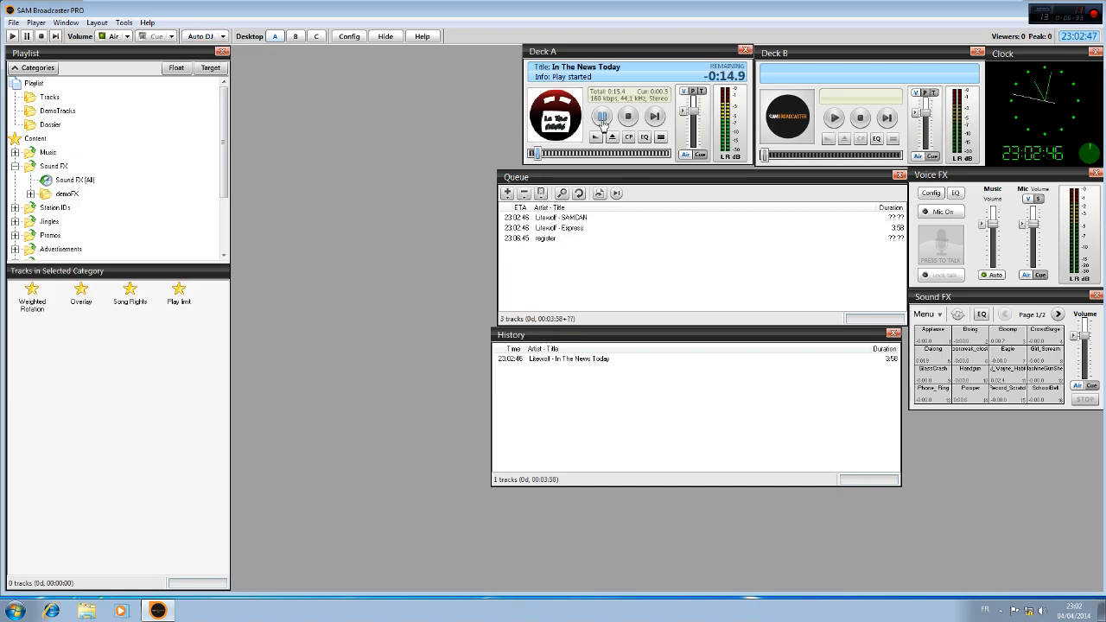
{"action": "left_click_drag", "start_coordinate": [692, 102], "coordinate": [690, 143]}
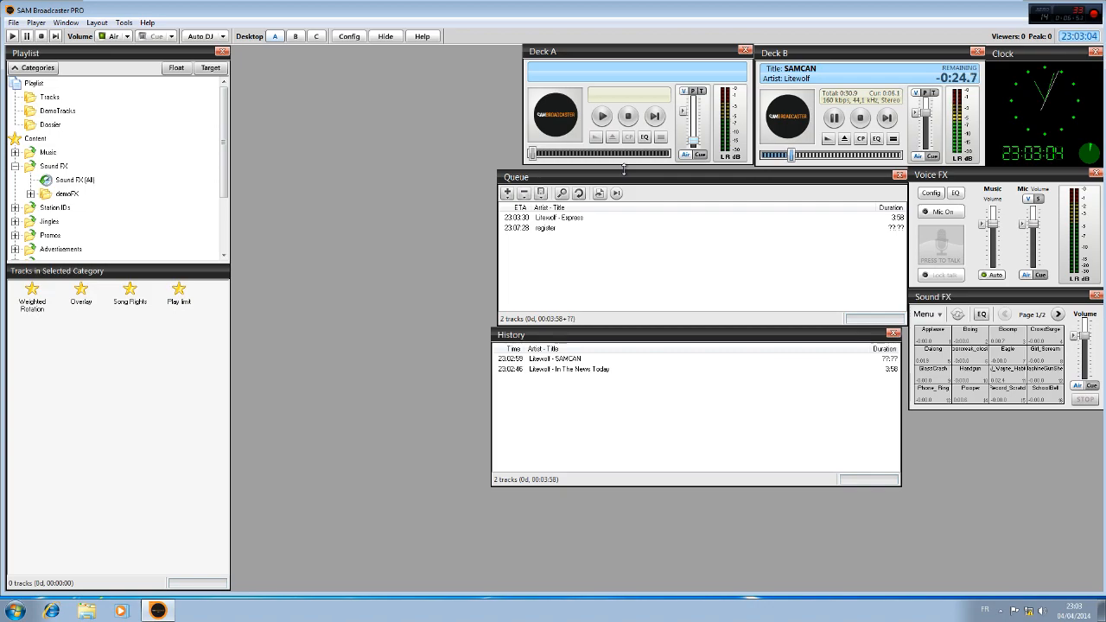
{"action": "left_click_drag", "start_coordinate": [925, 112], "coordinate": [919, 143]}
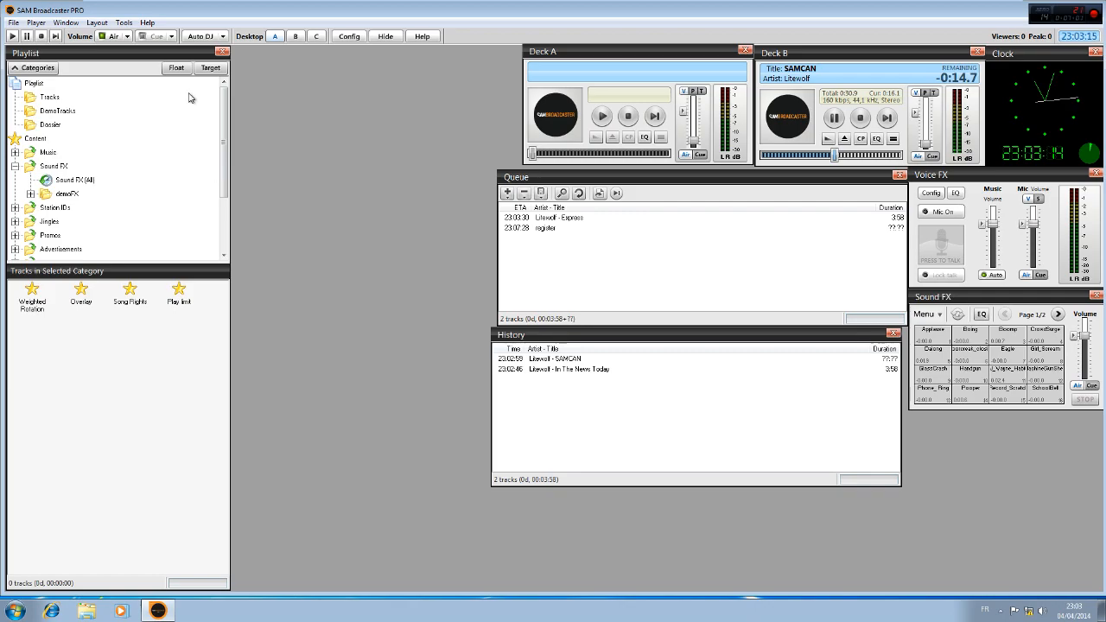
Stop the track on Deck B and switch the playback mode to Play Queue
{"action": "left_click", "coordinate": [223, 37]}
{"action": "left_click", "coordinate": [312, 54]}
{"action": "left_click", "coordinate": [861, 120]}
{"action": "left_click", "coordinate": [223, 36]}
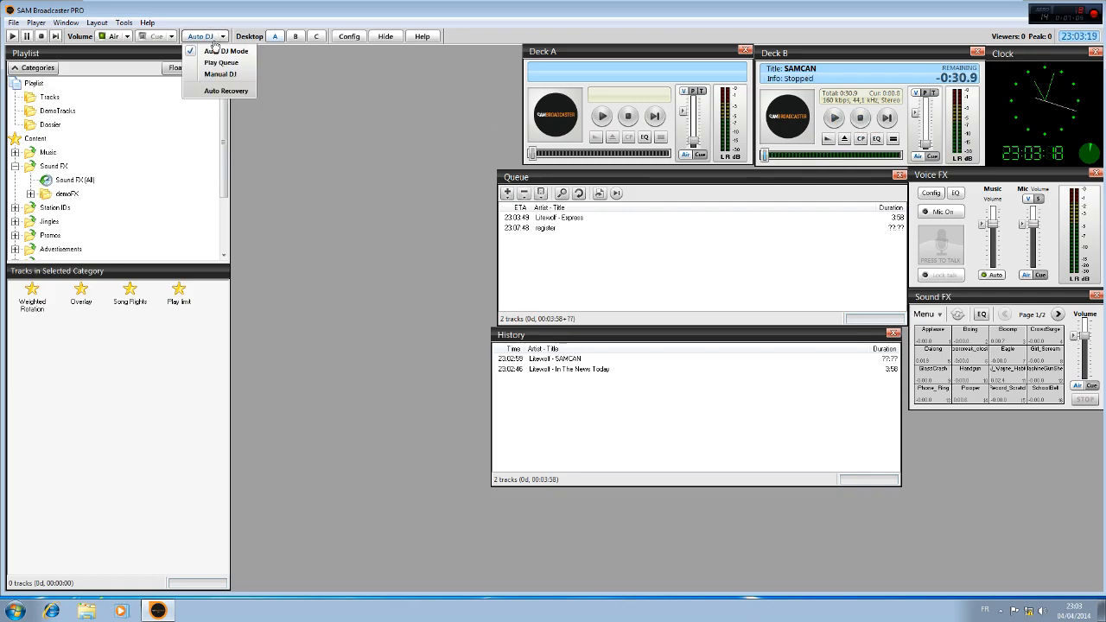
{"action": "left_click", "coordinate": [221, 63]}
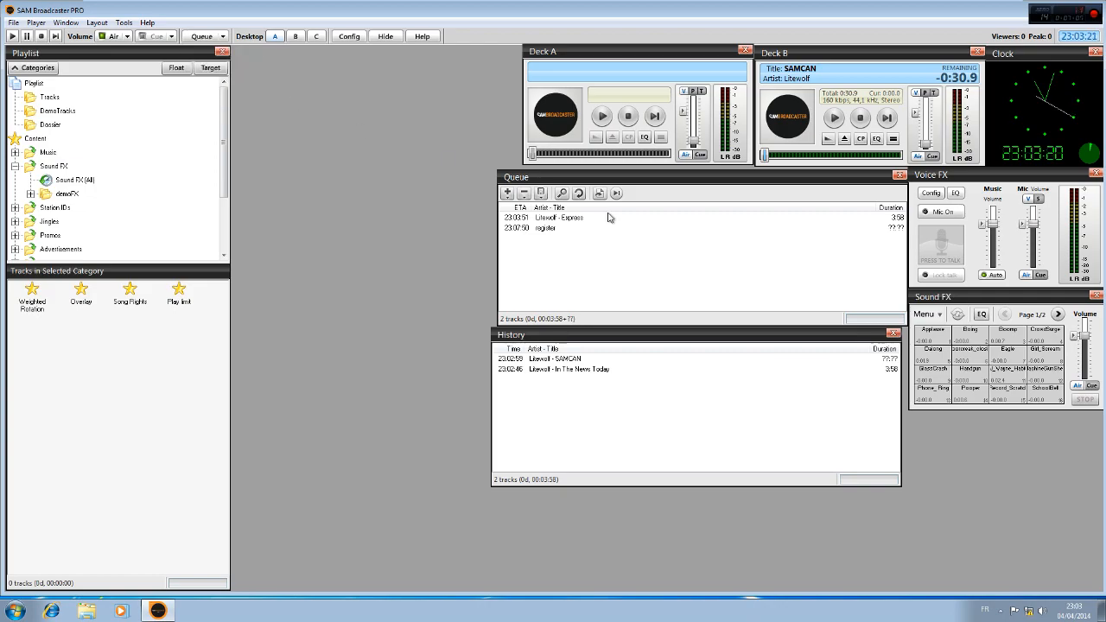
Reset the volume faders of Deck A and Deck B to their default level
{"action": "left_click", "coordinate": [198, 38]}
{"action": "left_click", "coordinate": [681, 112]}
{"action": "left_click", "coordinate": [916, 113]}
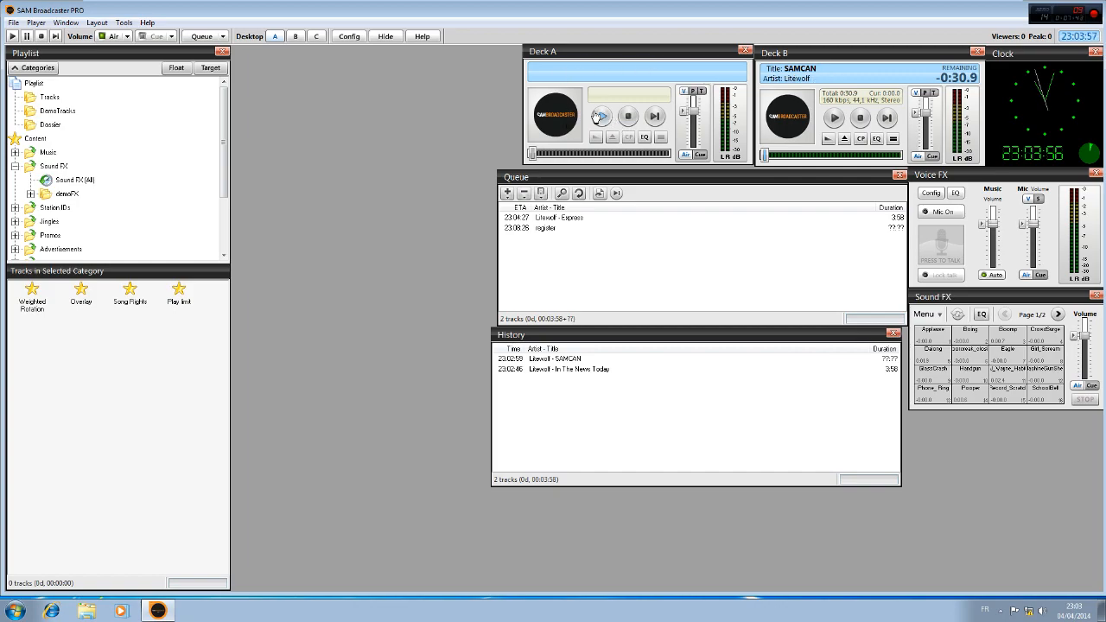
Advance Deck A through the queue to the register track, stop it, and open its cue point list
{"action": "left_click", "coordinate": [655, 117]}
{"action": "left_click", "coordinate": [655, 117]}
{"action": "left_click", "coordinate": [628, 117]}
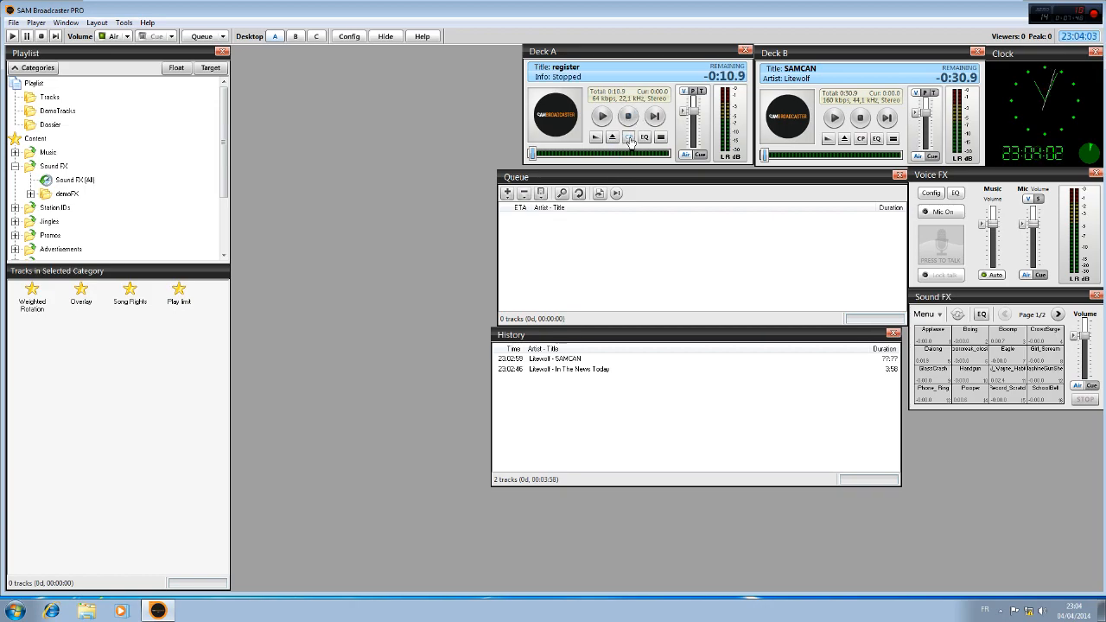
{"action": "left_click", "coordinate": [623, 135]}
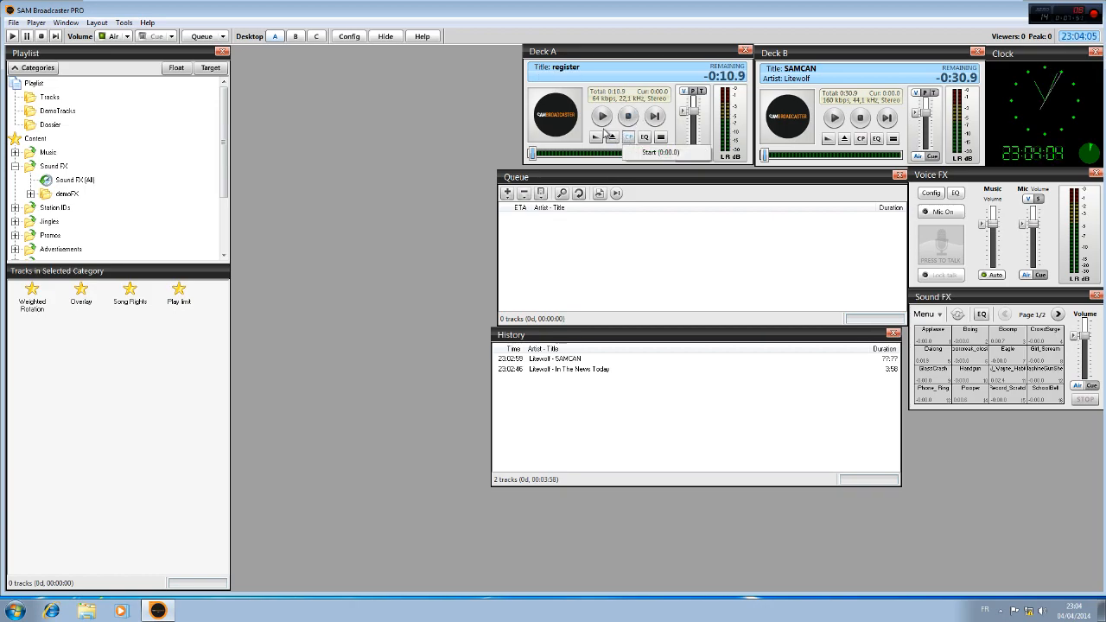
Open the song information of the register track on Deck A and close it without changes
{"action": "left_click", "coordinate": [594, 137]}
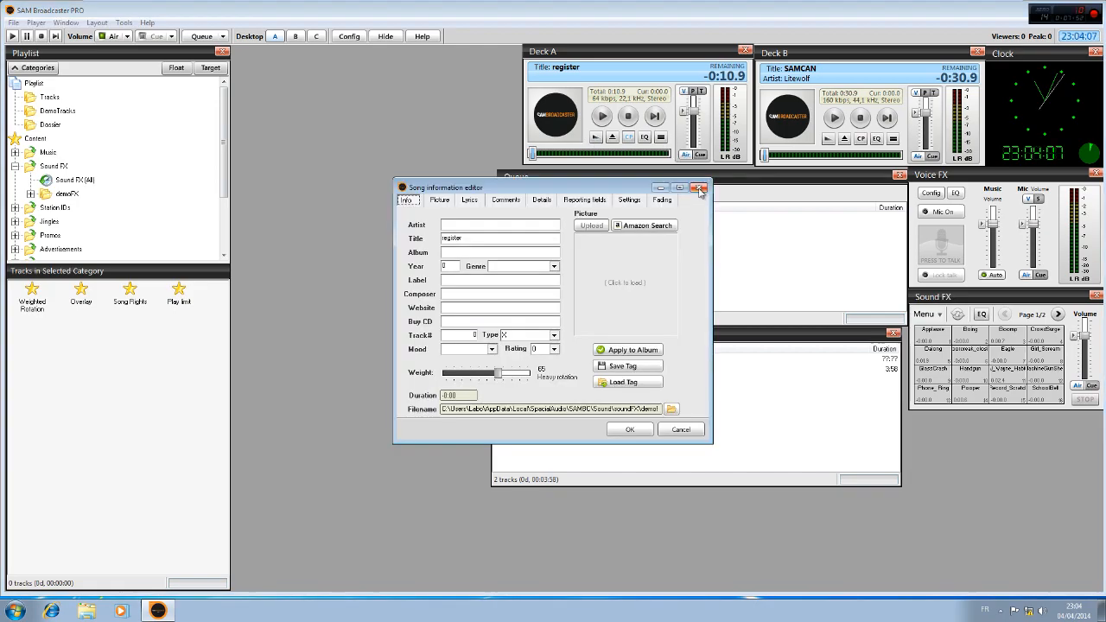
{"action": "key", "text": "Escape"}
{"action": "left_click", "coordinate": [595, 138]}
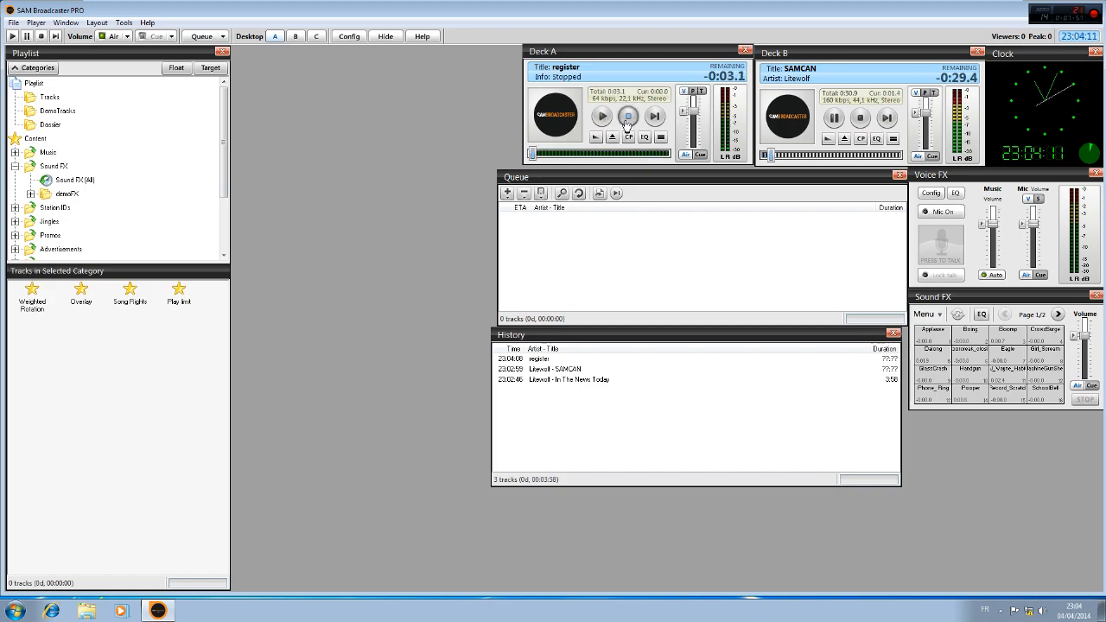
Stop playback on Deck B and eject the register track from Deck A
{"action": "left_click", "coordinate": [859, 122]}
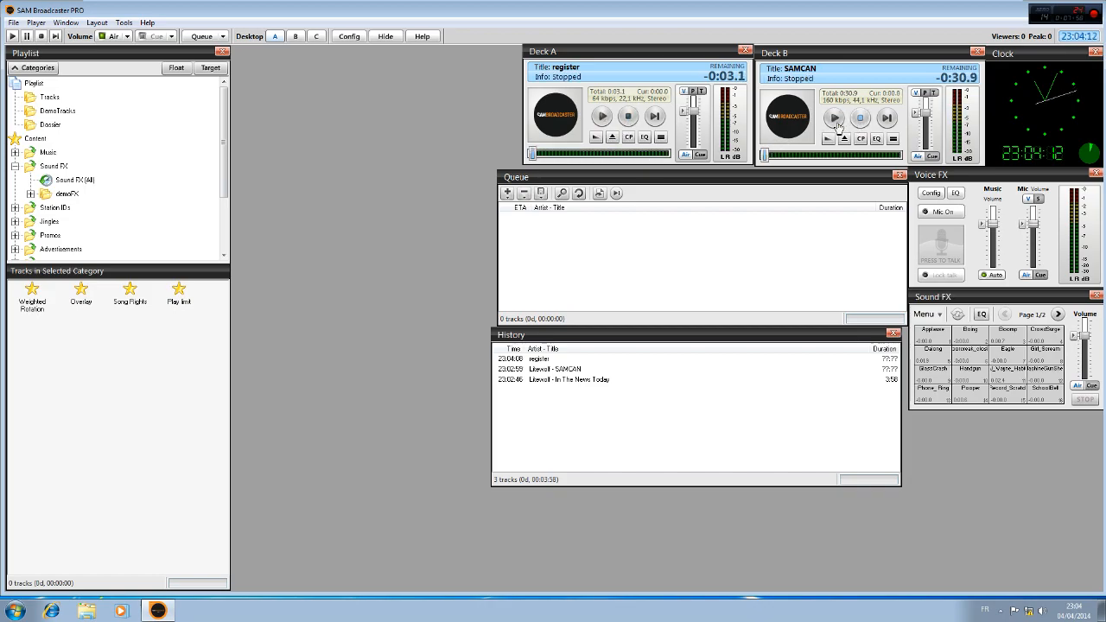
{"action": "left_click", "coordinate": [612, 138]}
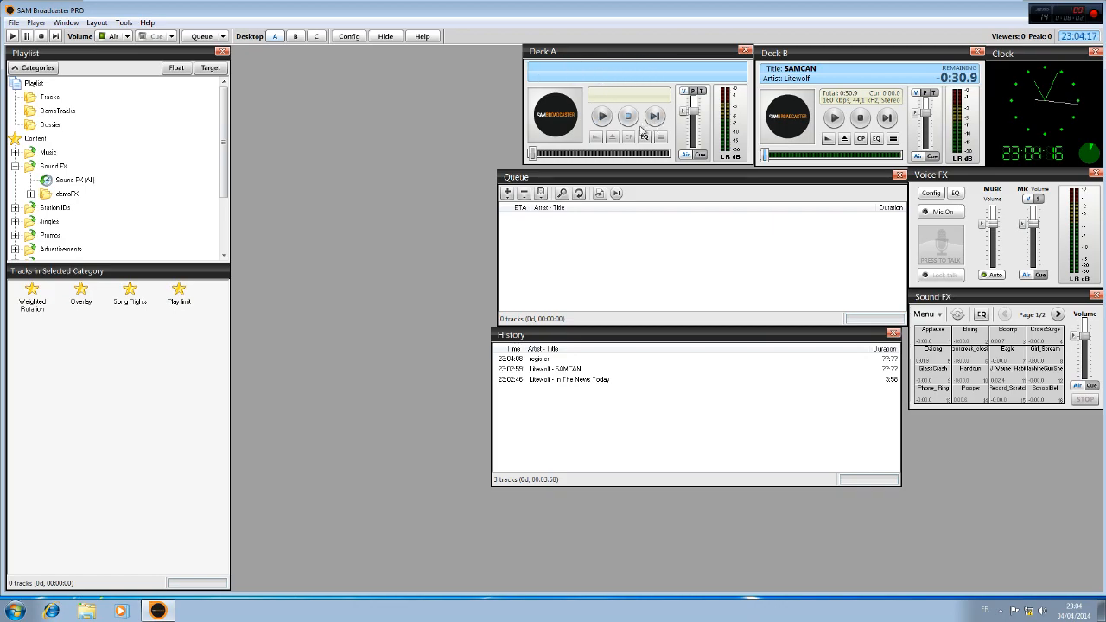
Review Deck A's equalizer presets and the AGC settings for Deck A, Deck B, Sound FX and Voice FX, and close the audio settings
{"action": "left_click", "coordinate": [645, 138]}
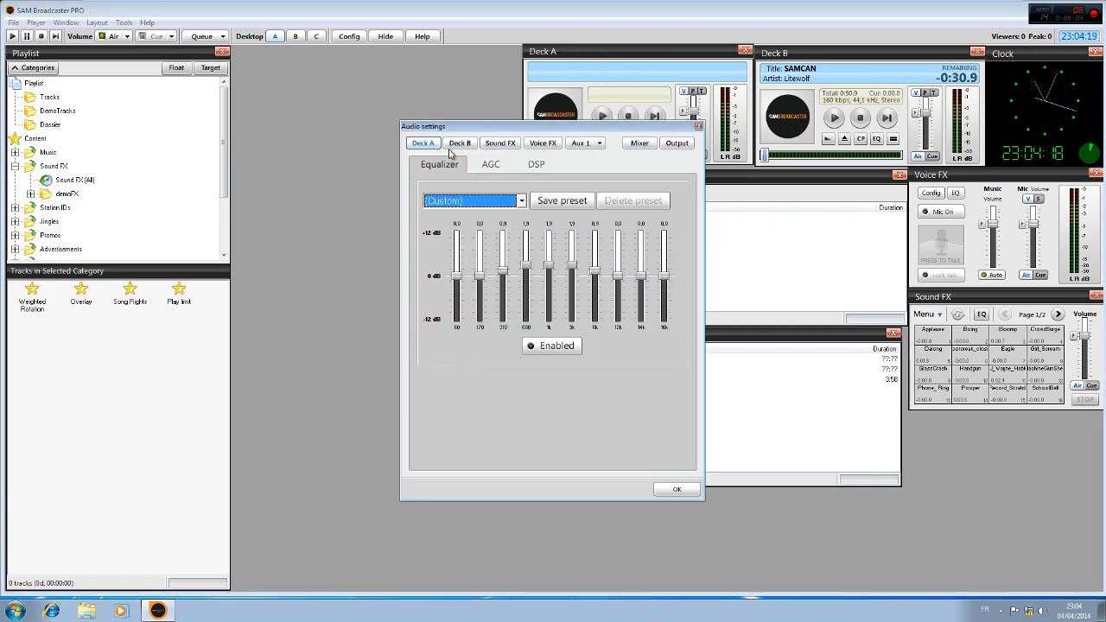
{"action": "left_click", "coordinate": [521, 201]}
{"action": "left_click", "coordinate": [450, 291]}
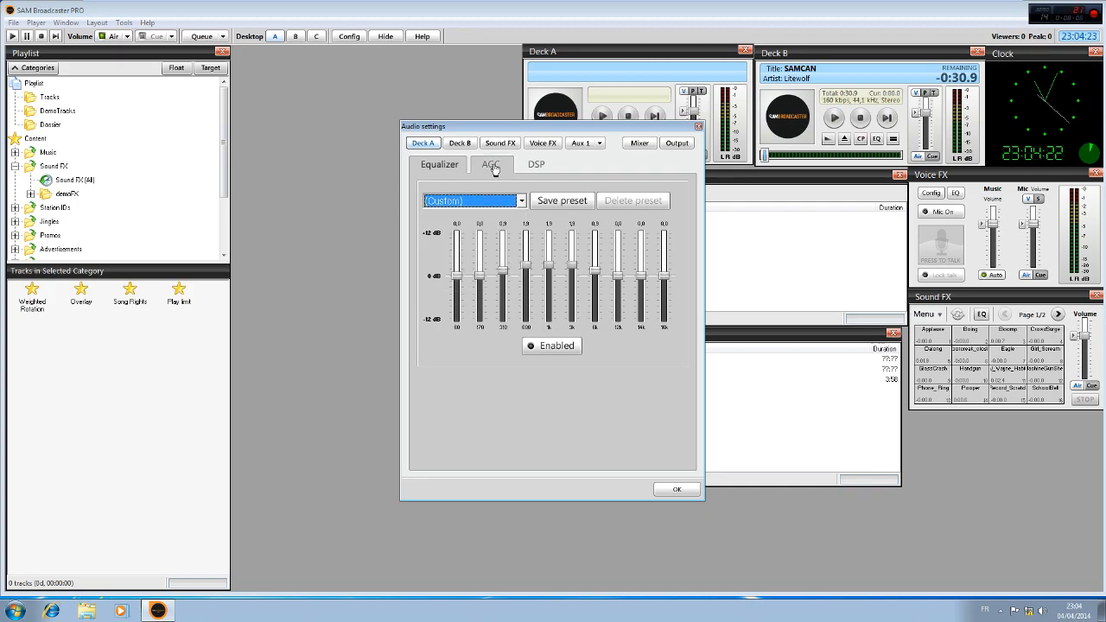
{"action": "left_click", "coordinate": [491, 164]}
{"action": "left_click", "coordinate": [458, 143]}
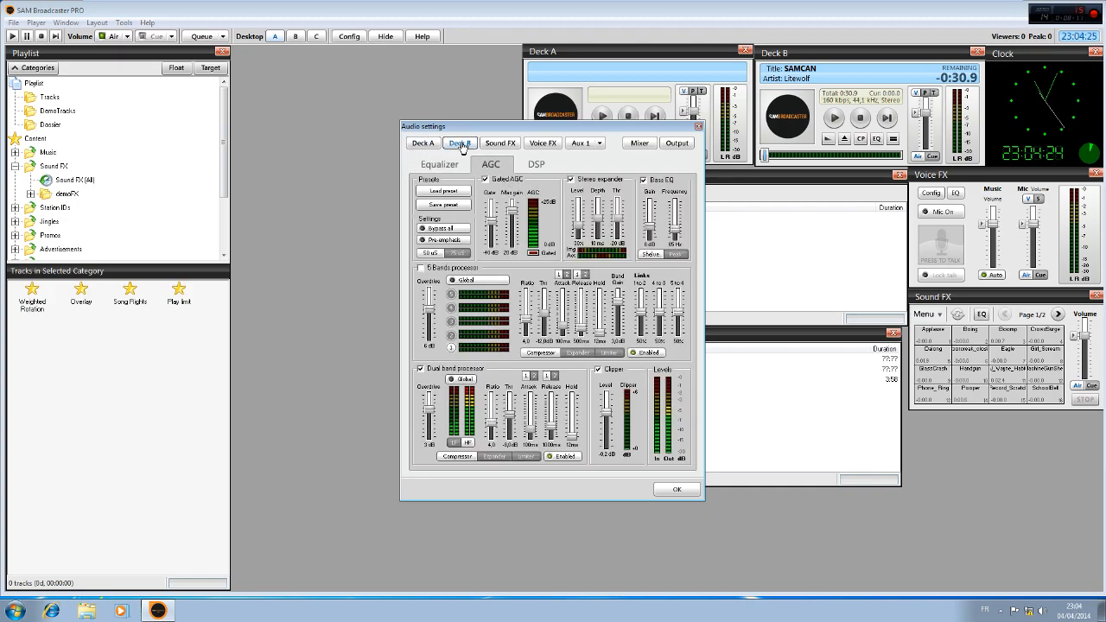
{"action": "left_click", "coordinate": [498, 144]}
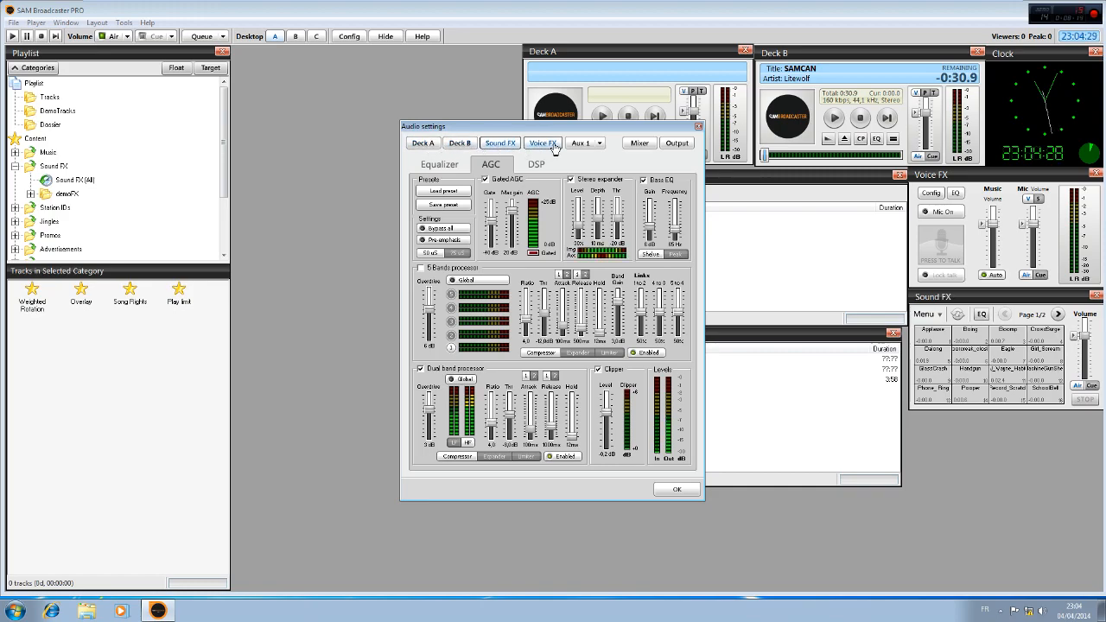
{"action": "left_click", "coordinate": [552, 144]}
{"action": "left_click", "coordinate": [698, 126]}
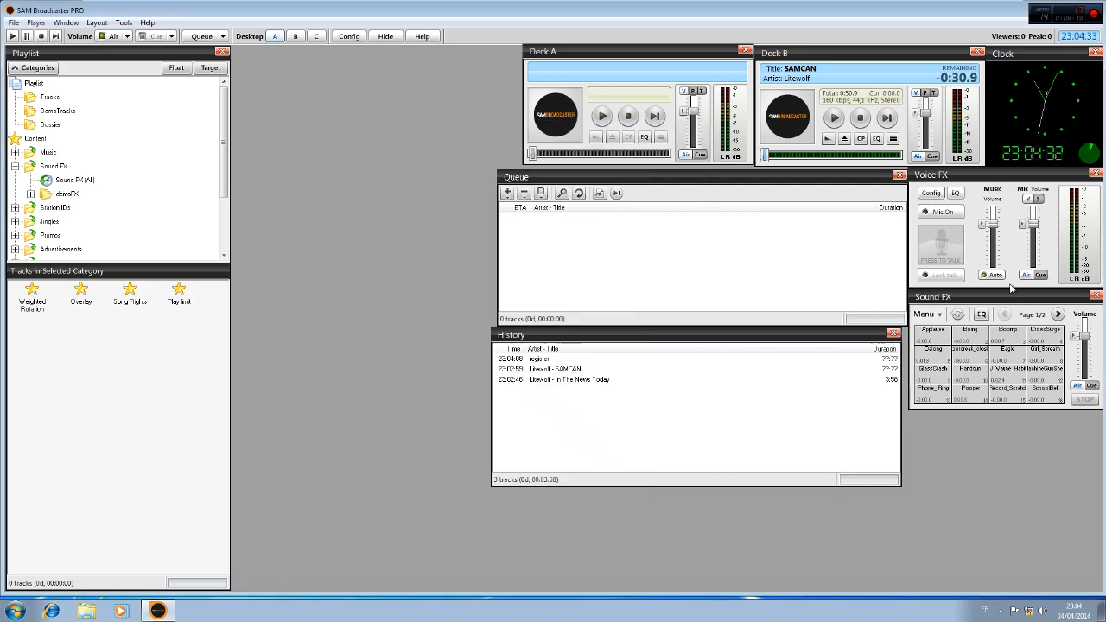
Shift the Sound FX panel slightly downward and snap it back beneath the Voice FX panel
{"action": "left_click_drag", "start_coordinate": [1026, 298], "coordinate": [1028, 303]}
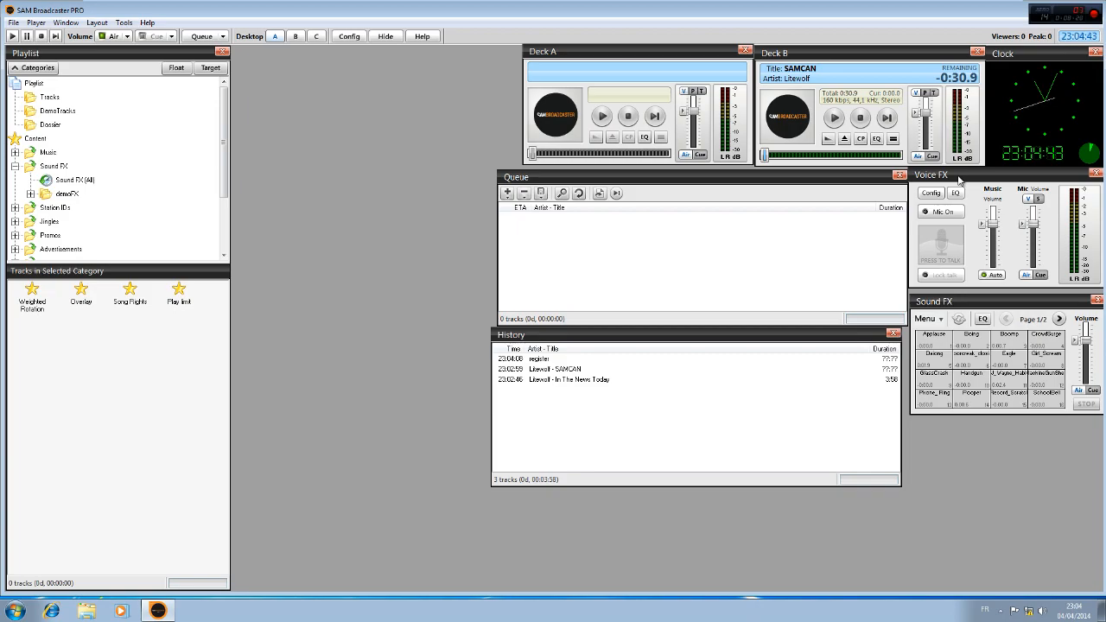
{"action": "left_click_drag", "start_coordinate": [1005, 301], "coordinate": [1004, 300]}
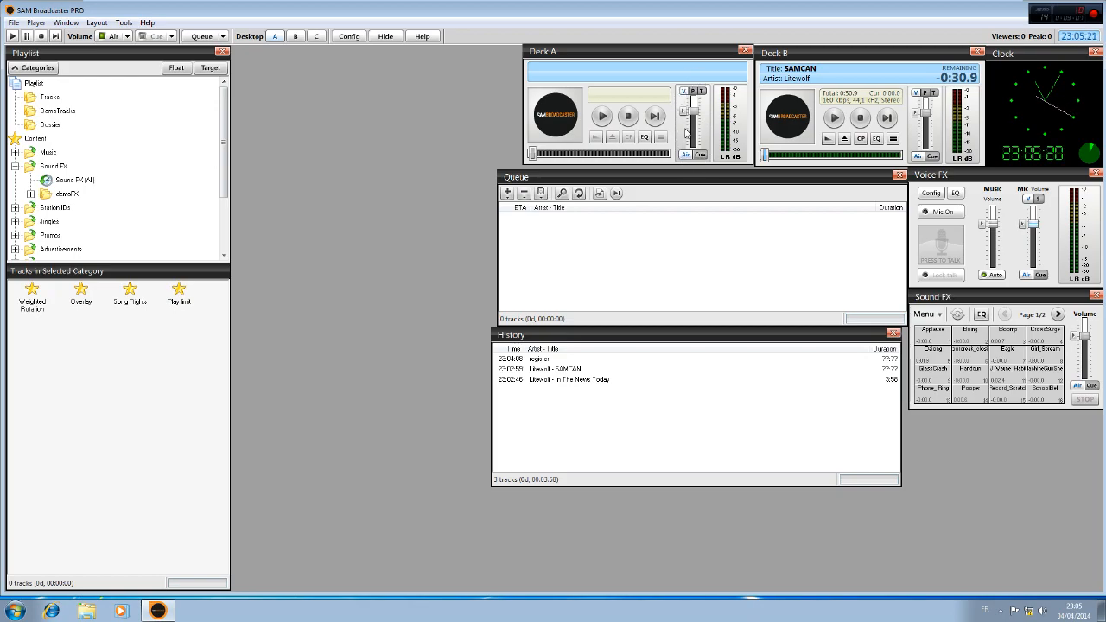
Switch Deck A's fader from volume to pitch control and try out the pitch fader
{"action": "left_click_drag", "start_coordinate": [693, 107], "coordinate": [696, 113]}
{"action": "left_click", "coordinate": [692, 92]}
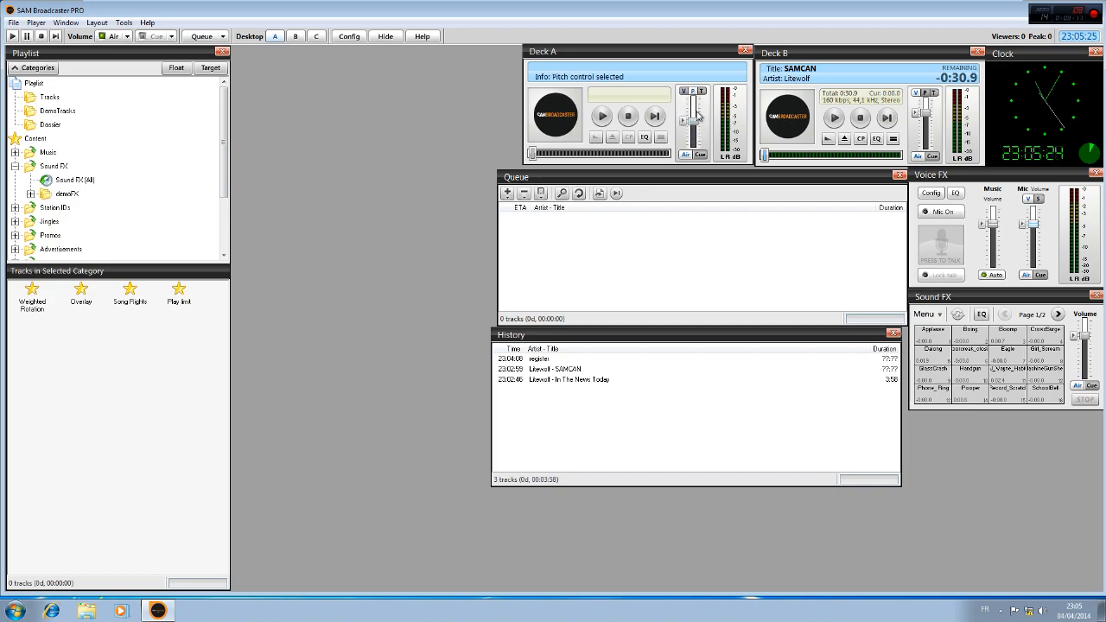
{"action": "left_click_drag", "start_coordinate": [695, 123], "coordinate": [700, 124]}
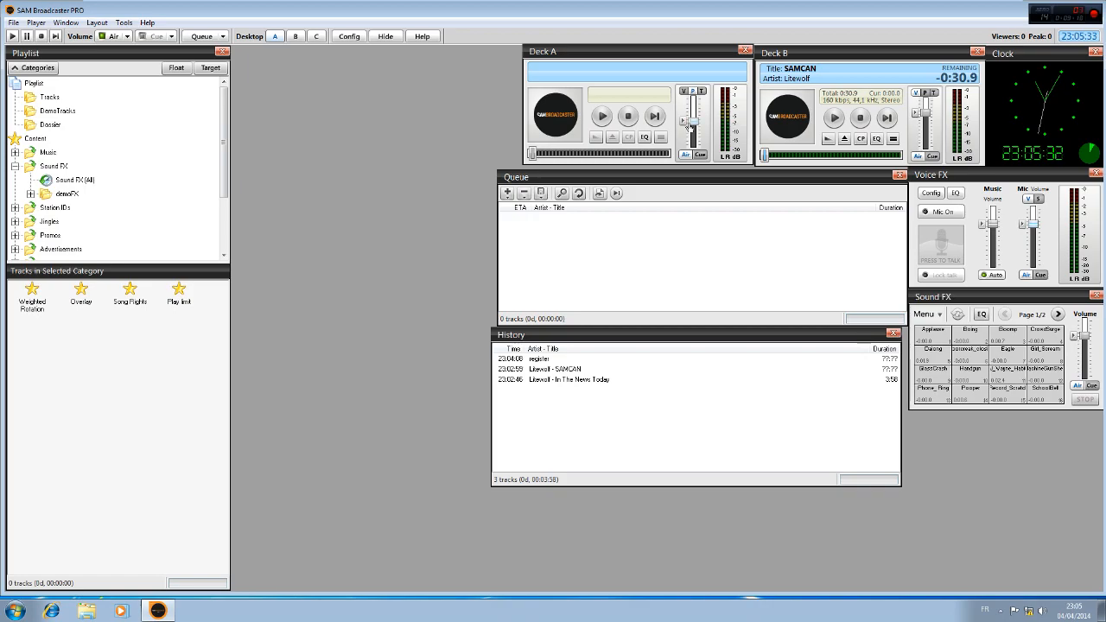
Add the track In The News Today from the History list to the Queue
{"action": "left_click_drag", "start_coordinate": [560, 378], "coordinate": [564, 221]}
{"action": "left_click", "coordinate": [563, 221]}
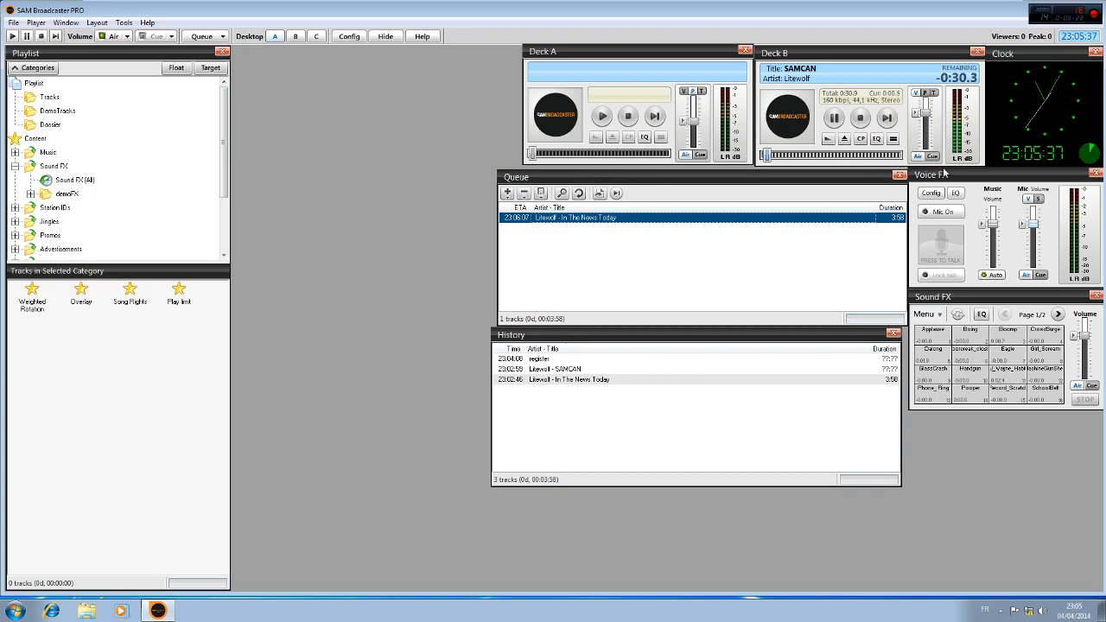
Lower Deck B's volume to about -15.5 dB, try its pitch control with a reset to 0.0%, and stop playback
{"action": "left_click_drag", "start_coordinate": [925, 109], "coordinate": [928, 145]}
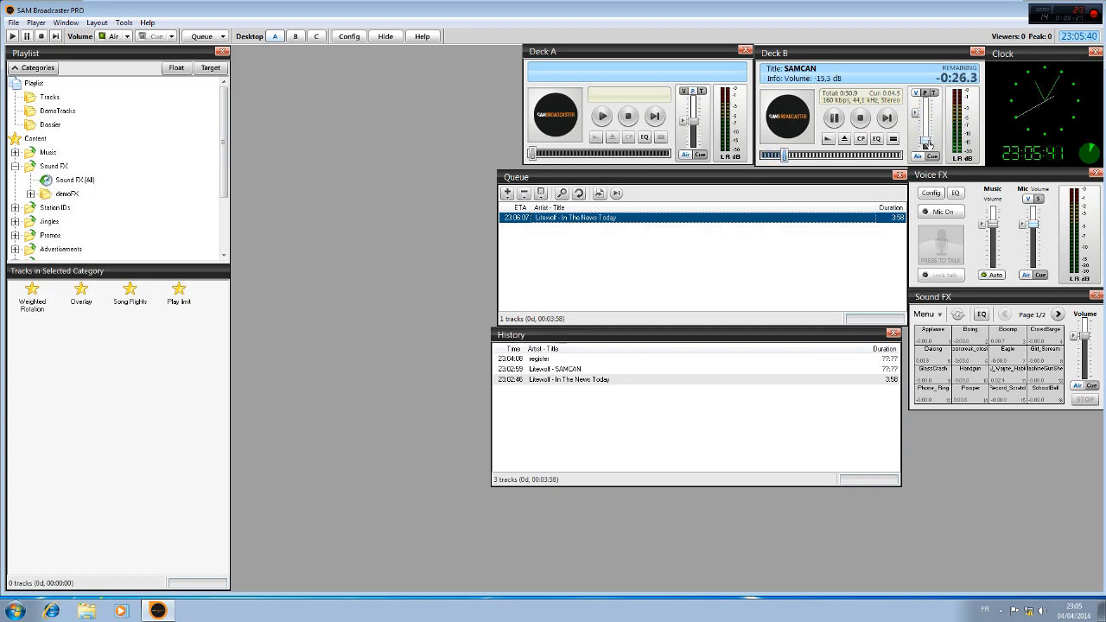
{"action": "left_click", "coordinate": [924, 93]}
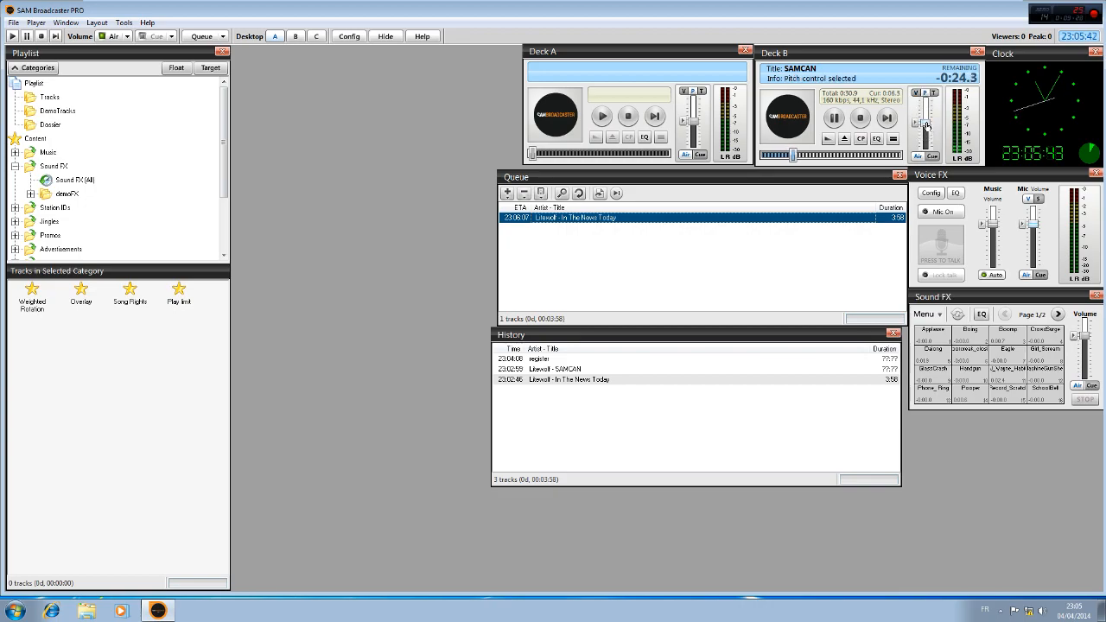
{"action": "mouse_move", "coordinate": [925, 125]}
{"action": "left_mouse_down"}
{"action": "mouse_move", "coordinate": [927, 141]}
{"action": "mouse_move", "coordinate": [926, 106]}
{"action": "mouse_move", "coordinate": [926, 122]}
{"action": "left_mouse_up"}
{"action": "left_click", "coordinate": [915, 124]}
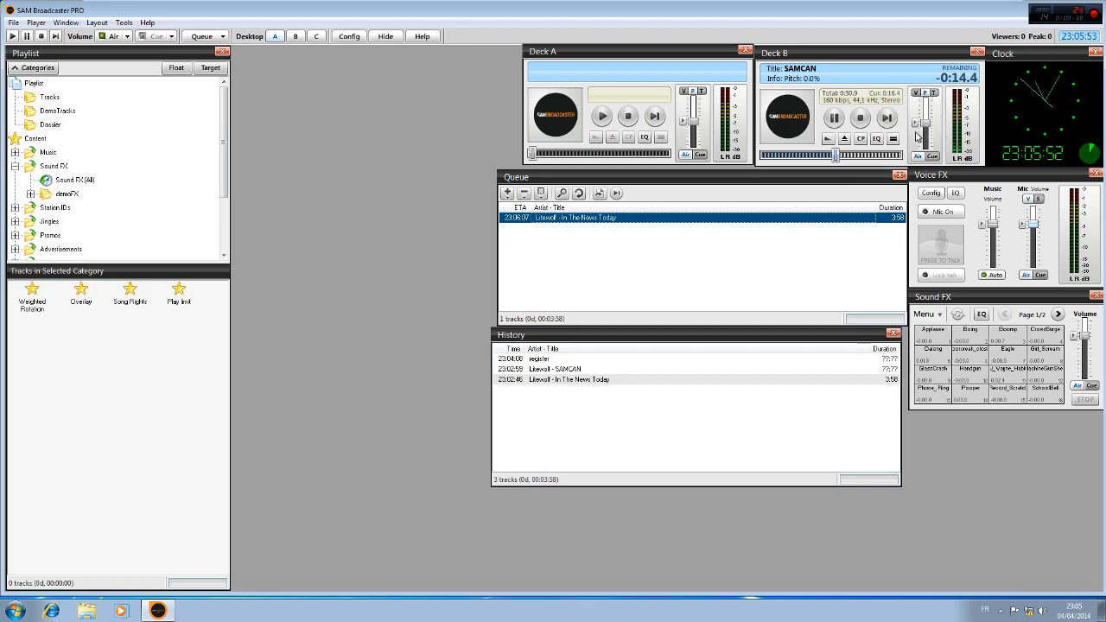
{"action": "left_click", "coordinate": [860, 117]}
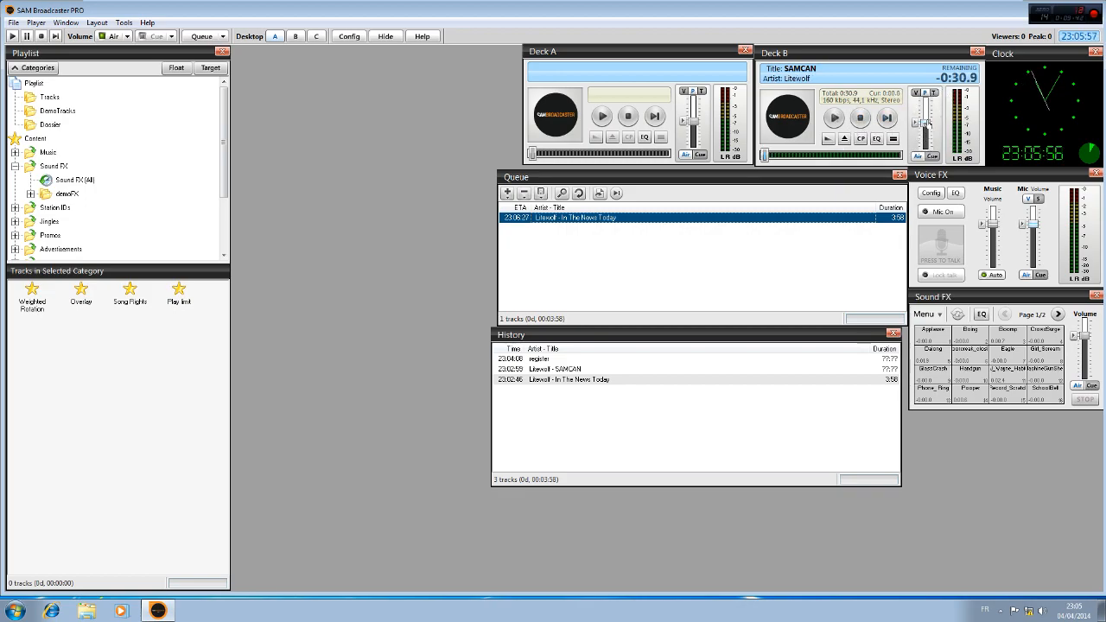
Play SAMCAN on Deck B with the tempo raised to +25.0%, and return the tempo fader to its centre after stopping playback
{"action": "left_click", "coordinate": [836, 120]}
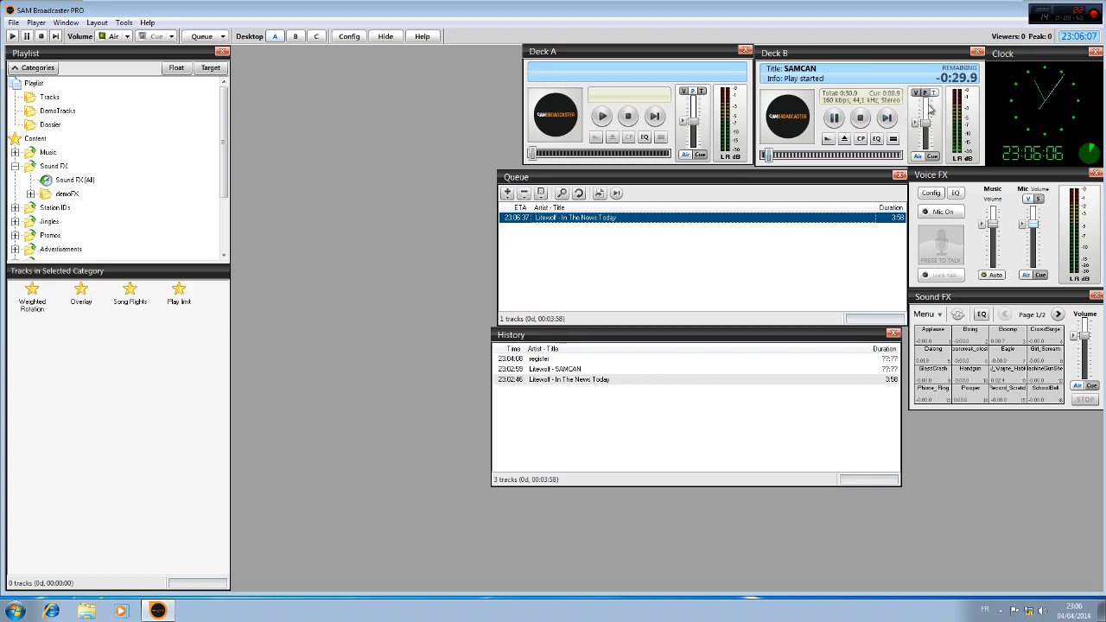
{"action": "left_click_drag", "start_coordinate": [924, 126], "coordinate": [922, 102]}
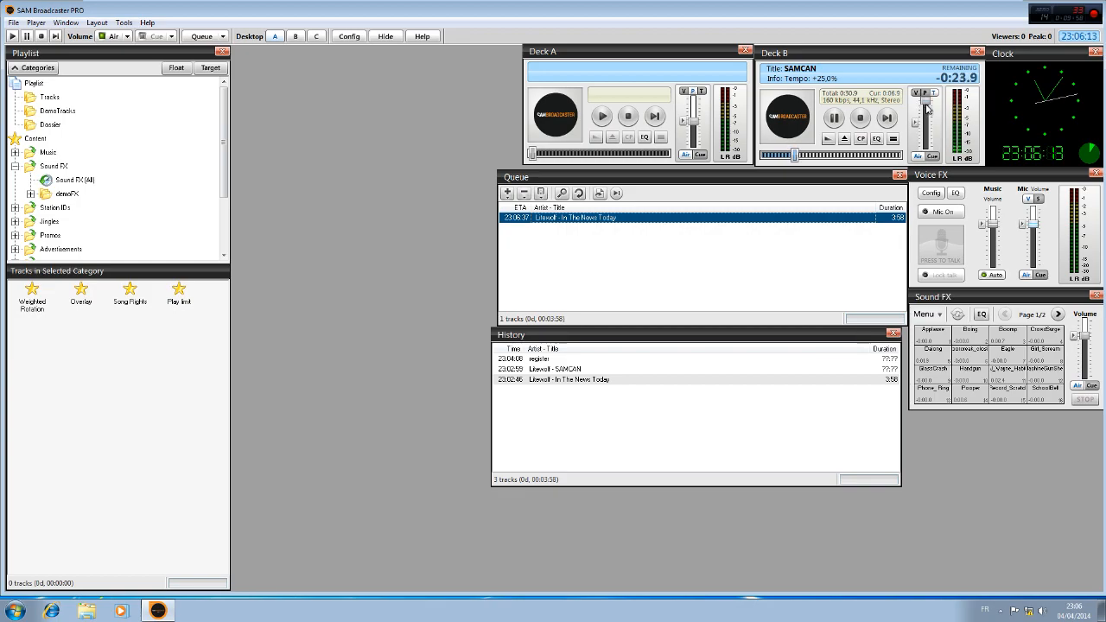
{"action": "left_click", "coordinate": [859, 118]}
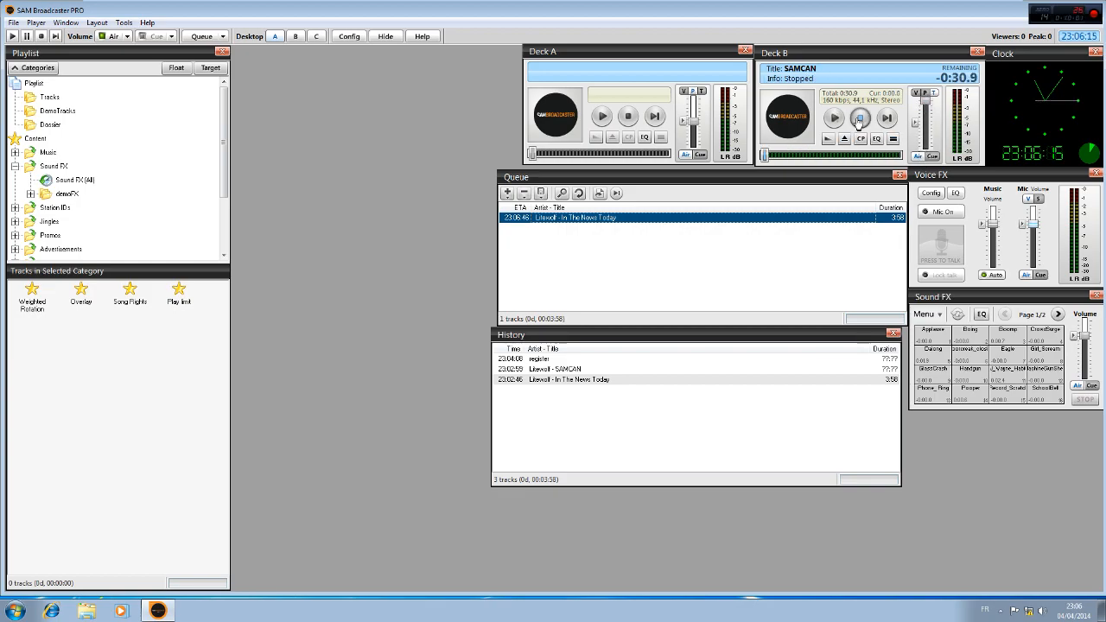
{"action": "left_click_drag", "start_coordinate": [924, 102], "coordinate": [925, 127]}
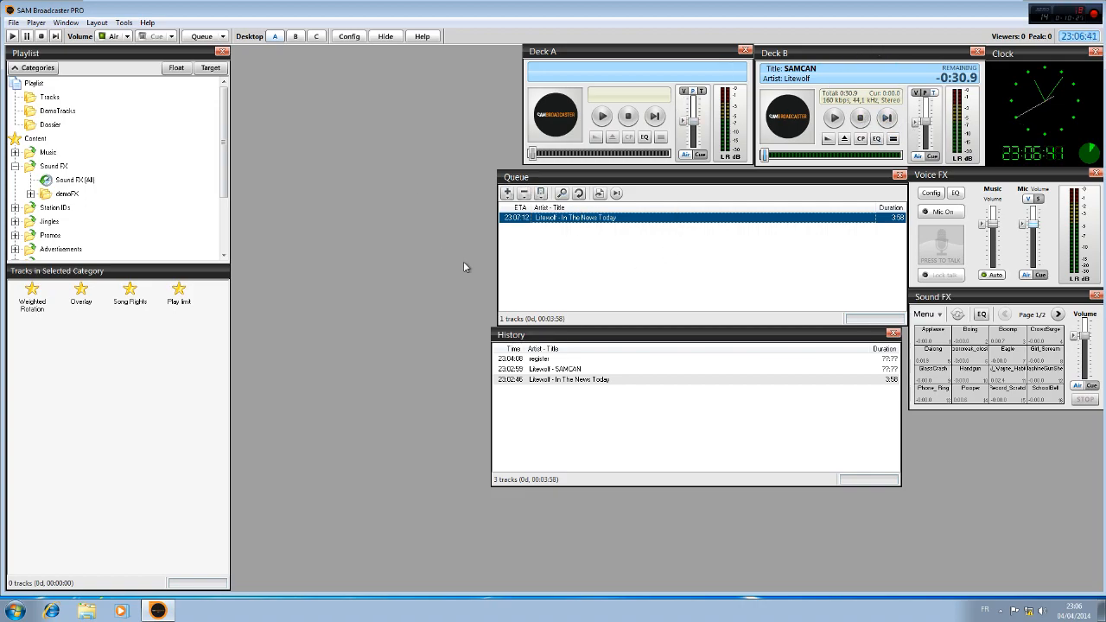
Switch the playback mode to Manual DJ and back to Play Queue
{"action": "left_click", "coordinate": [223, 37]}
{"action": "left_click", "coordinate": [224, 74]}
{"action": "left_click", "coordinate": [222, 38]}
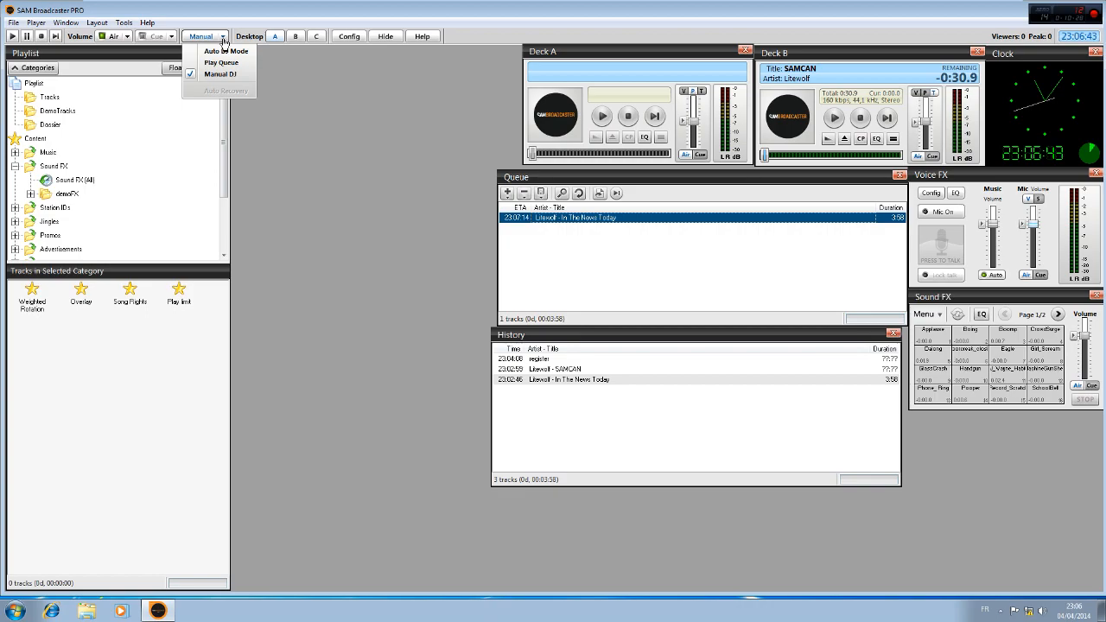
{"action": "left_click", "coordinate": [224, 63]}
Align the History panel flush beneath the Queue panel, and open the Air volume control
{"action": "left_click_drag", "start_coordinate": [565, 343], "coordinate": [572, 341]}
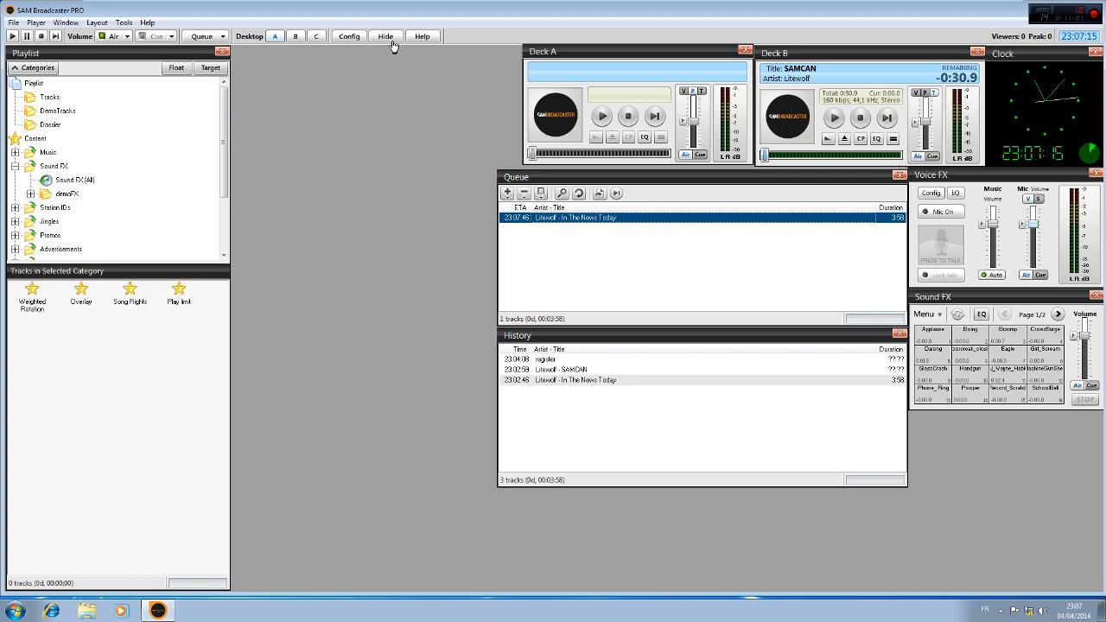
{"action": "left_click", "coordinate": [122, 37]}
Look through the panel layouts of desktops A, B and C, ending on desktop C
{"action": "left_click", "coordinate": [273, 40]}
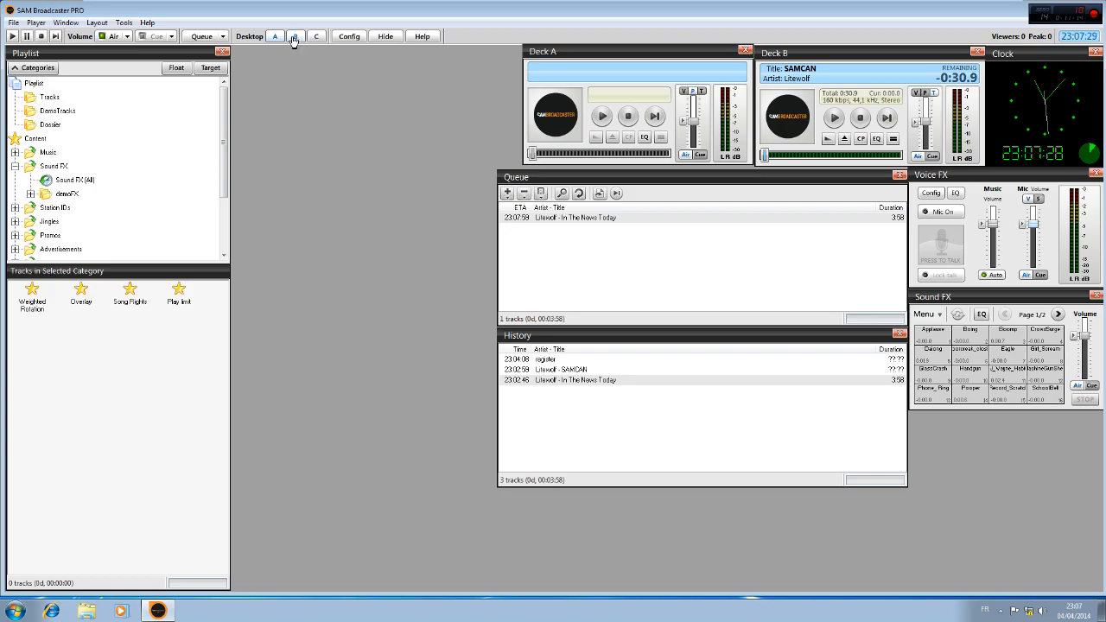
{"action": "left_click", "coordinate": [294, 38]}
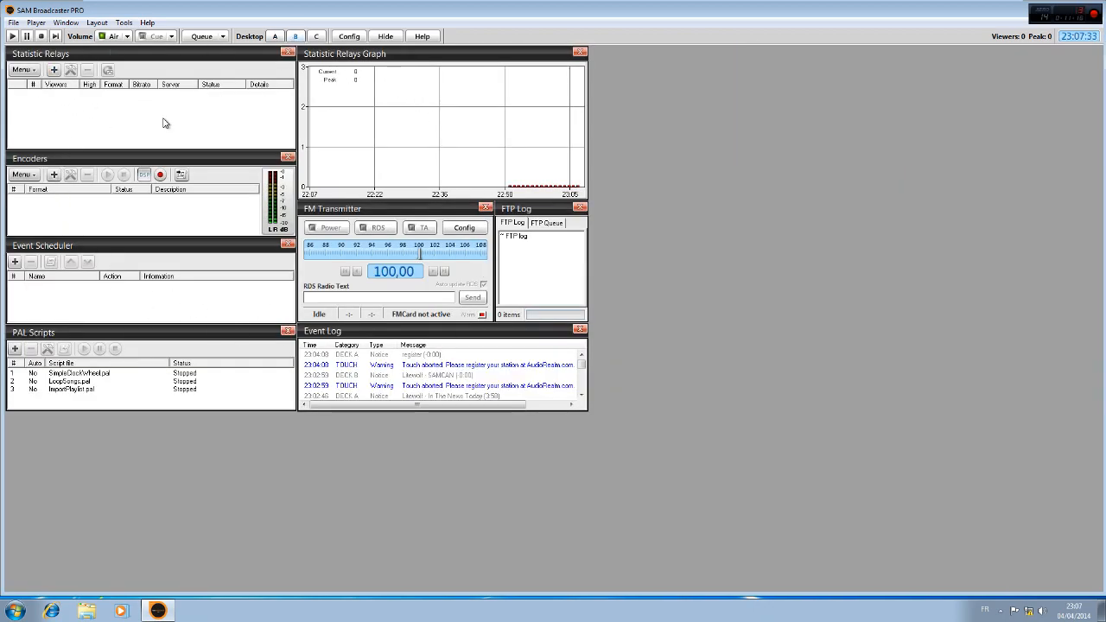
{"action": "left_click", "coordinate": [317, 36]}
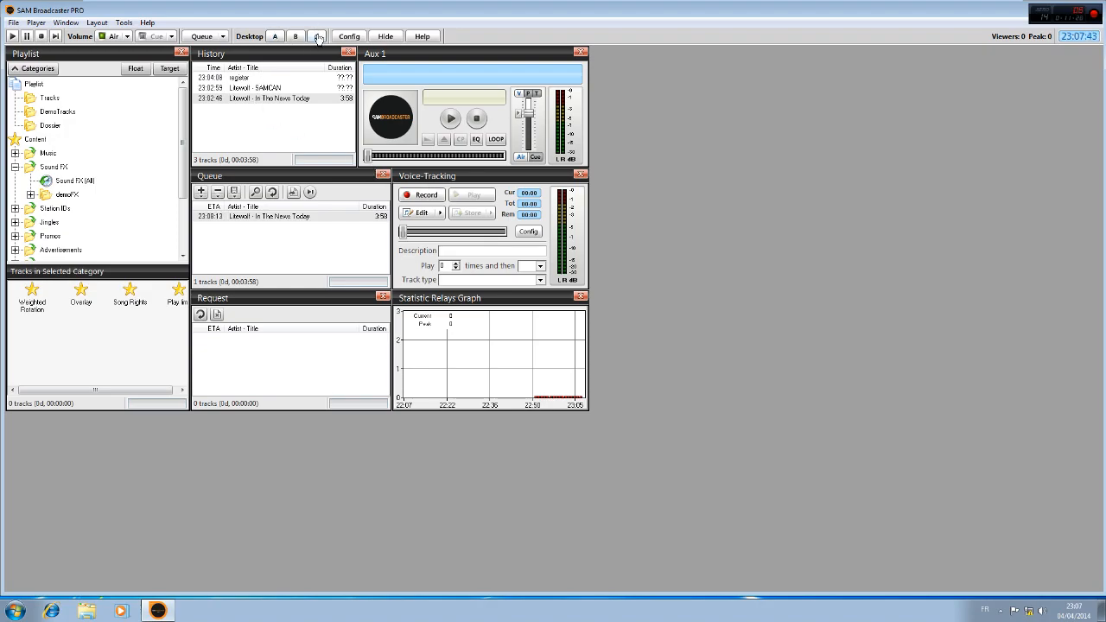
{"action": "left_click", "coordinate": [273, 36]}
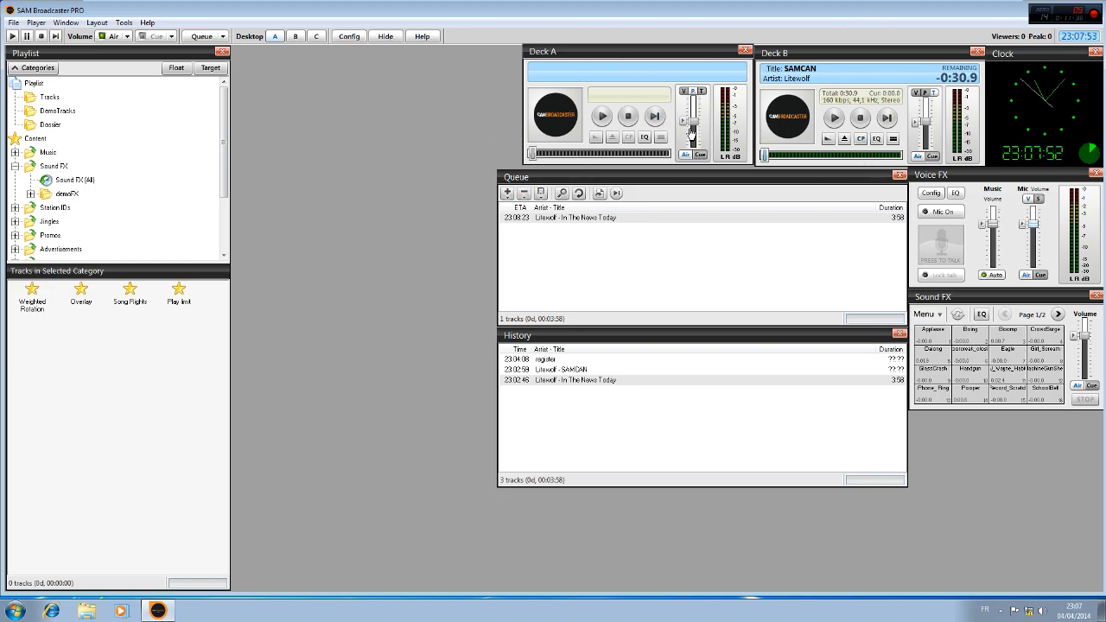
{"action": "left_click", "coordinate": [297, 41]}
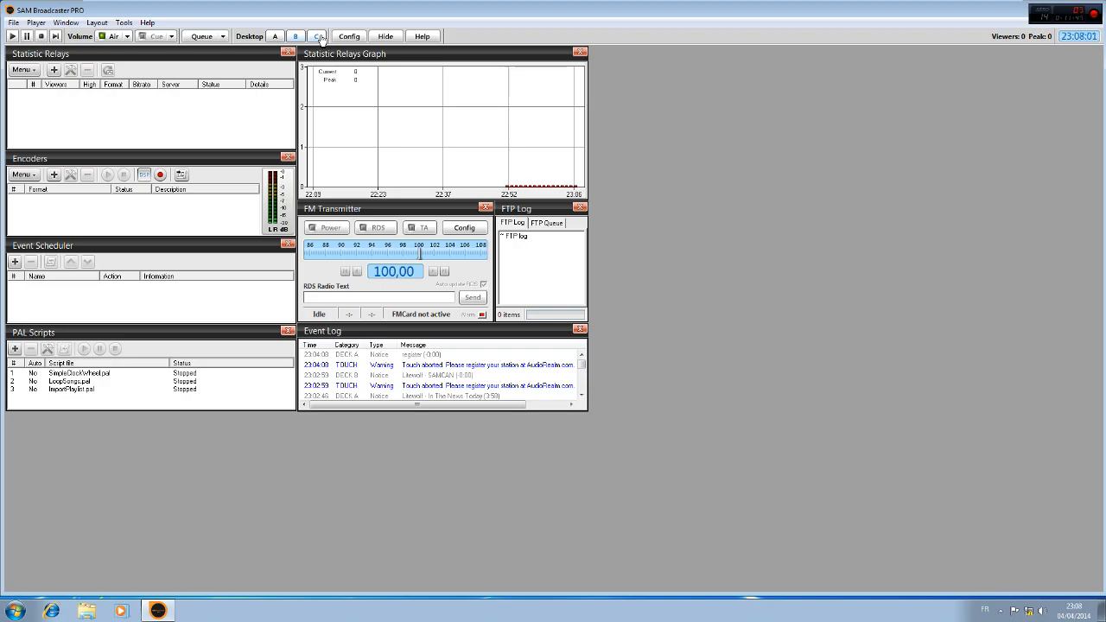
{"action": "left_click", "coordinate": [319, 37]}
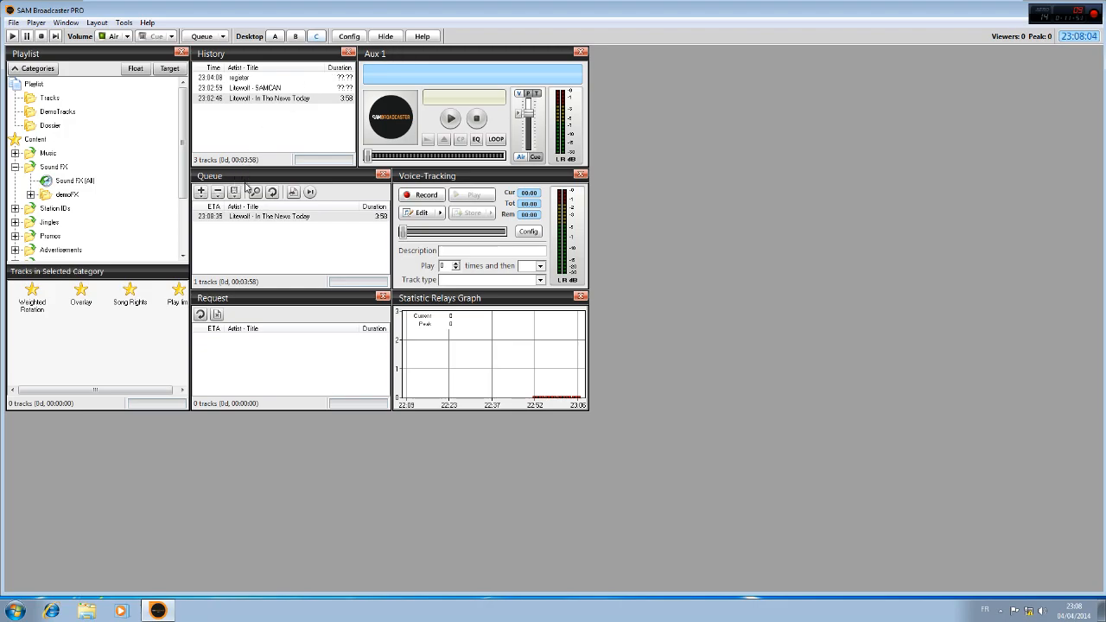
Check the playback mode options without changing the mode, and return to desktop A
{"action": "left_click", "coordinate": [224, 36]}
{"action": "left_click", "coordinate": [228, 5]}
{"action": "left_click", "coordinate": [225, 37]}
{"action": "left_click", "coordinate": [281, 55]}
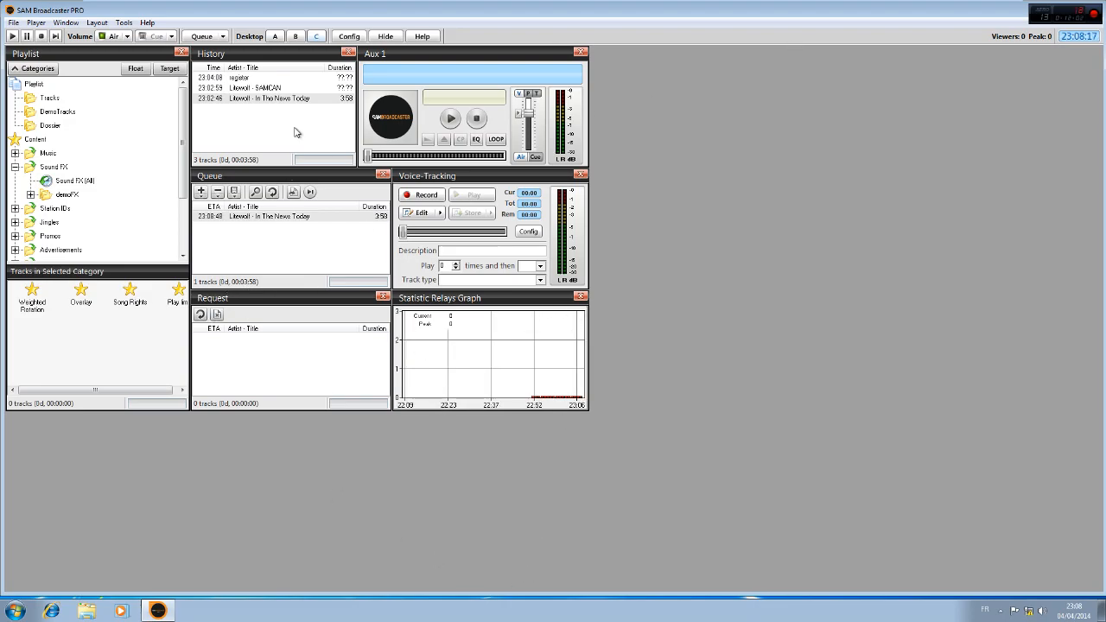
{"action": "left_click", "coordinate": [274, 37]}
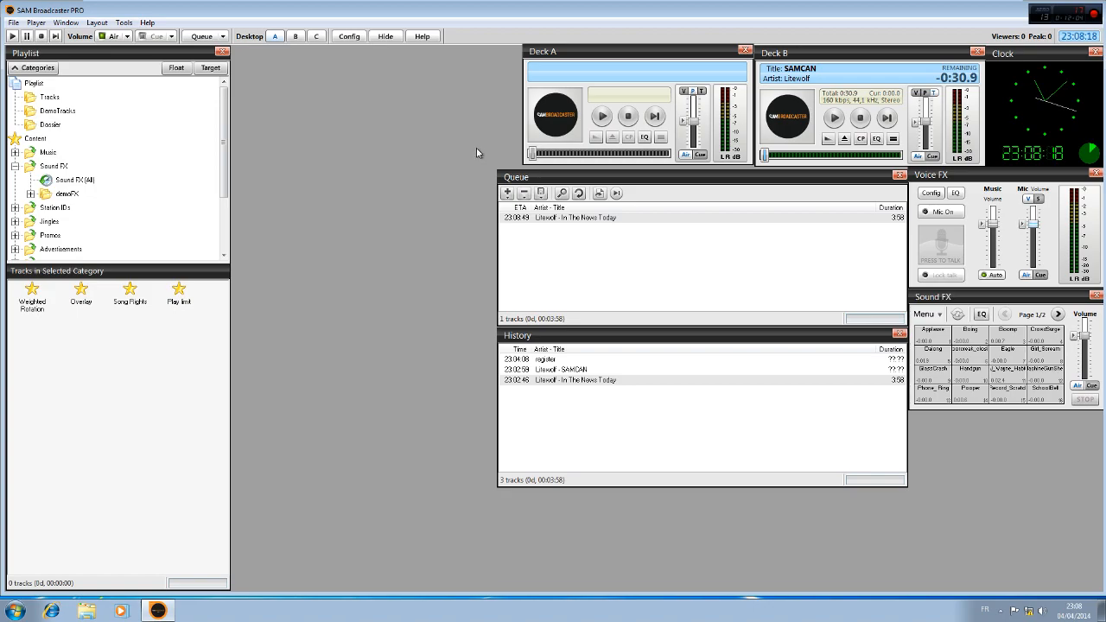
Show the Aux 1 player on desktop A and place it below the Sound FX panel
{"action": "left_click", "coordinate": [67, 24]}
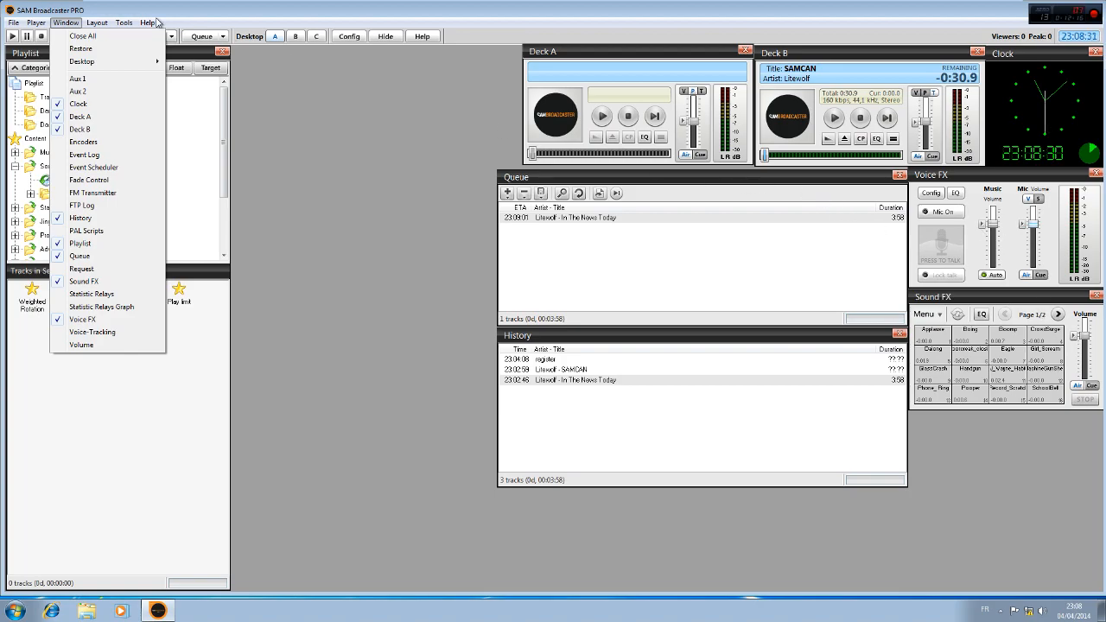
{"action": "left_click", "coordinate": [78, 79]}
{"action": "left_click_drag", "start_coordinate": [427, 57], "coordinate": [305, 378]}
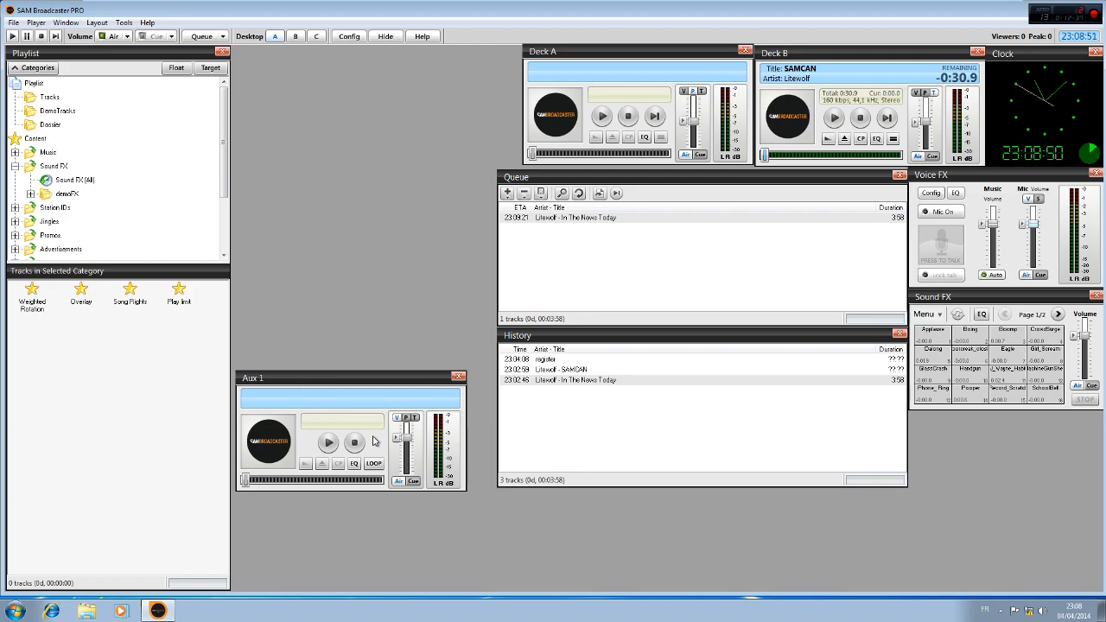
{"action": "left_click_drag", "start_coordinate": [285, 380], "coordinate": [916, 434]}
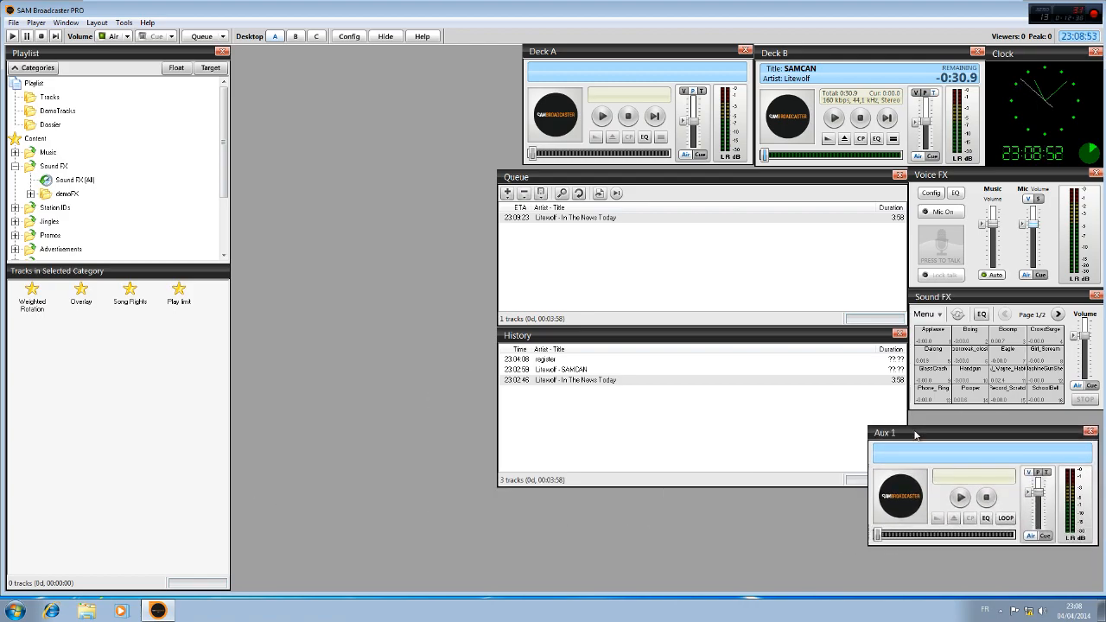
Move the Queue and History panels clear of the Aux 1 player, and dock Aux 1 with looping enabled beneath the Sound FX panel
{"action": "left_click_drag", "start_coordinate": [715, 178], "coordinate": [574, 176]}
{"action": "left_click_drag", "start_coordinate": [805, 339], "coordinate": [664, 336]}
{"action": "left_click_drag", "start_coordinate": [956, 435], "coordinate": [918, 432]}
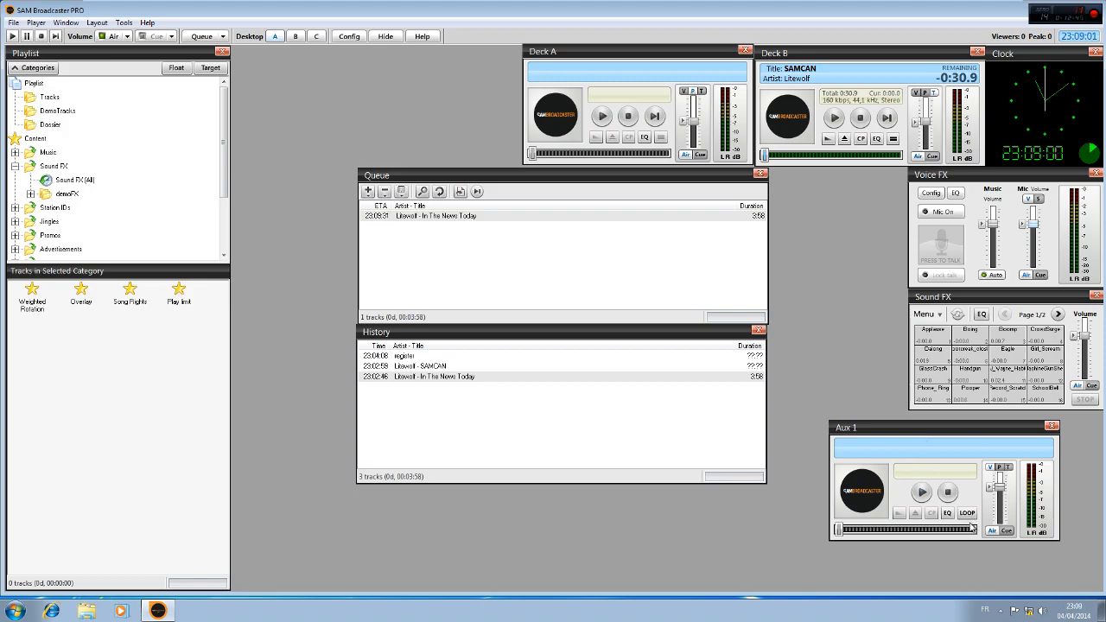
{"action": "left_click", "coordinate": [968, 514]}
{"action": "left_click_drag", "start_coordinate": [970, 427], "coordinate": [1013, 419]}
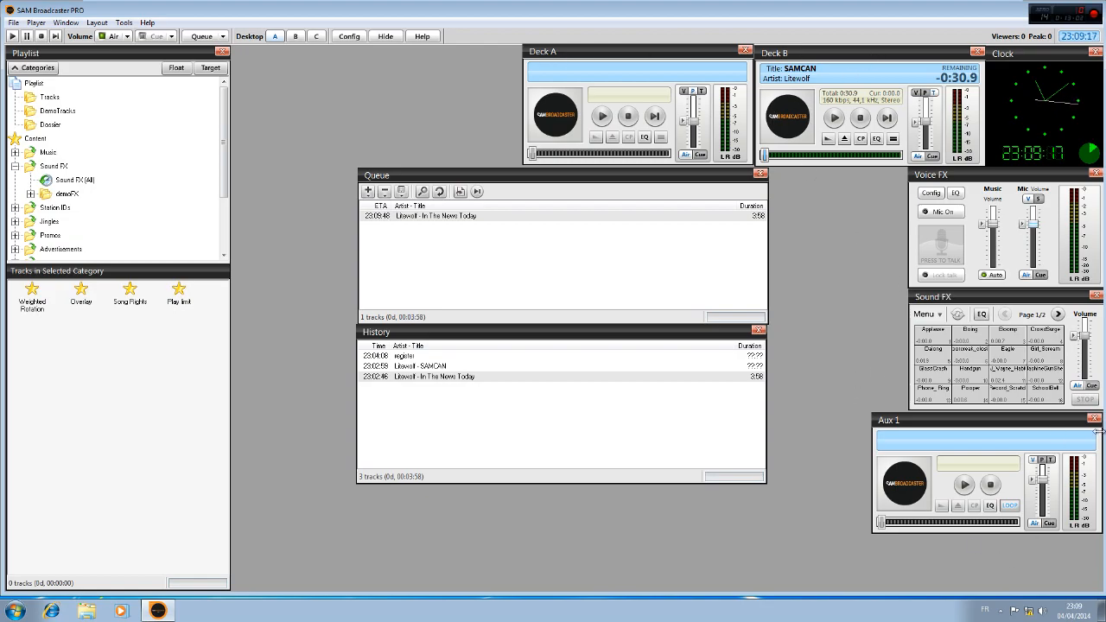
Toggle the Aux 1 player's Air and Cue outputs, ending with Air off and Cue on
{"action": "left_click", "coordinate": [1035, 524]}
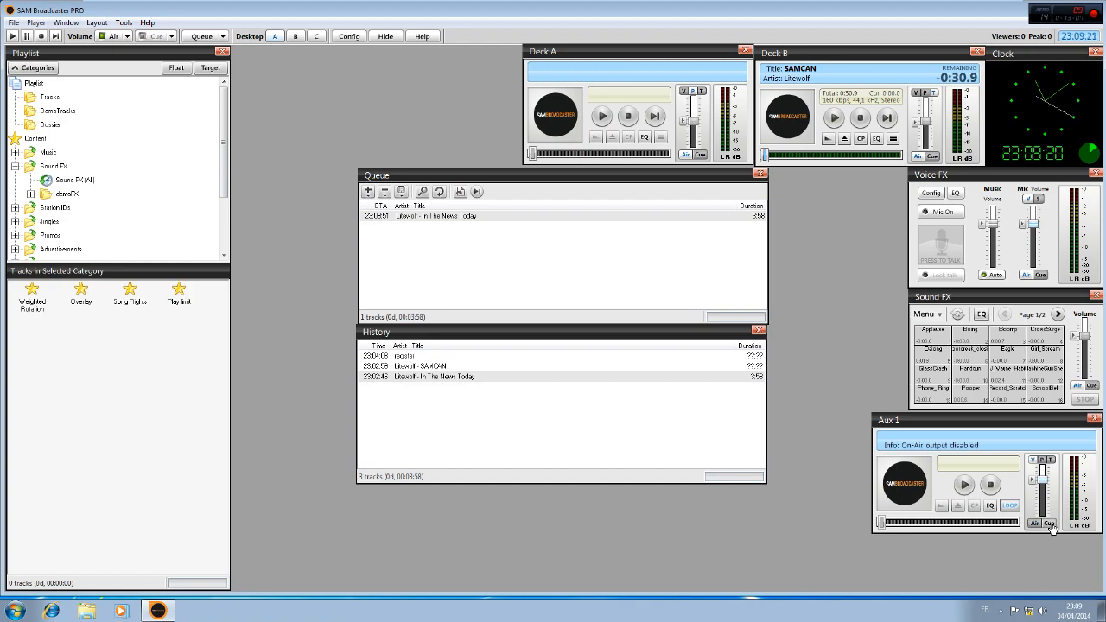
{"action": "left_click", "coordinate": [1037, 523]}
{"action": "left_click", "coordinate": [1042, 526]}
{"action": "left_click", "coordinate": [1044, 524]}
{"action": "left_click", "coordinate": [1038, 524]}
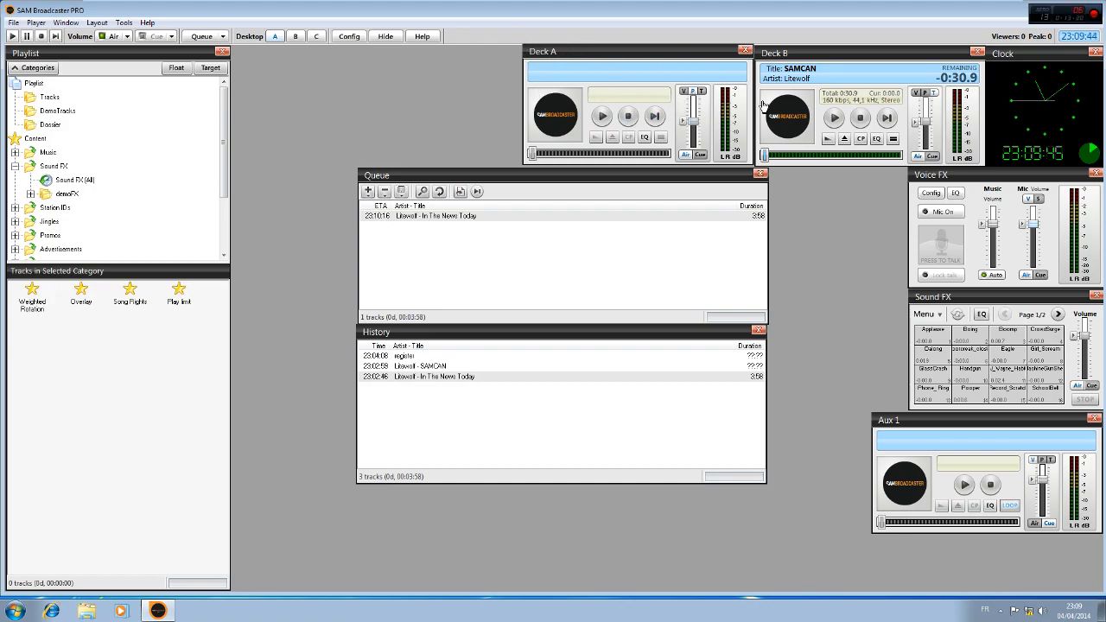
Play the SAMCAN track on Deck B, lower the deck's volume close to minimum, and pause playback
{"action": "left_click", "coordinate": [834, 117]}
{"action": "left_click_drag", "start_coordinate": [929, 130], "coordinate": [929, 164]}
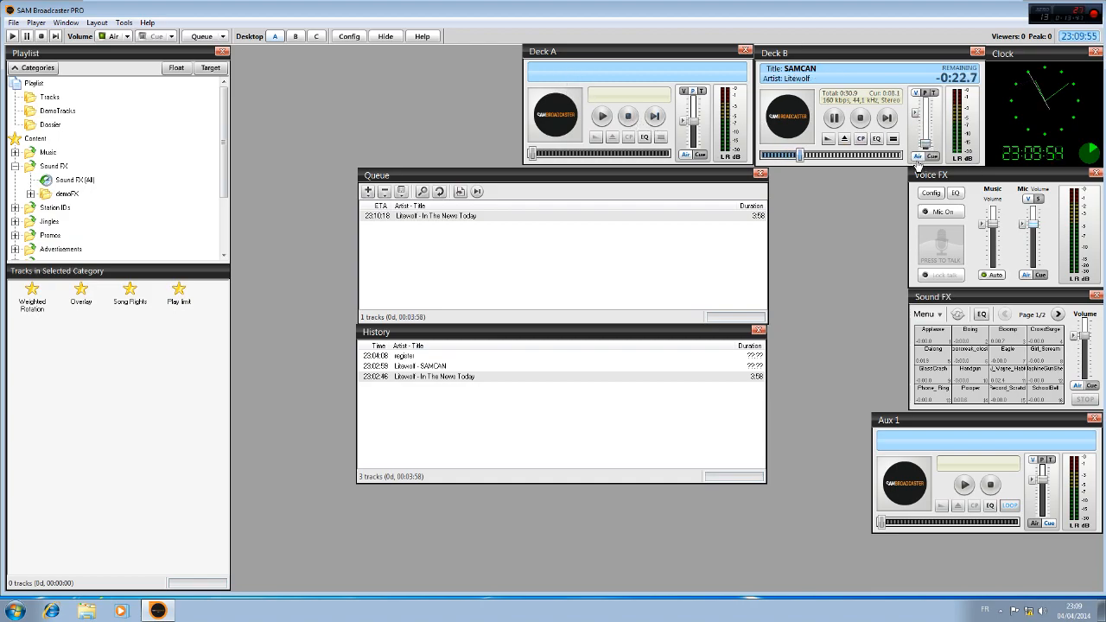
{"action": "left_click", "coordinate": [838, 119]}
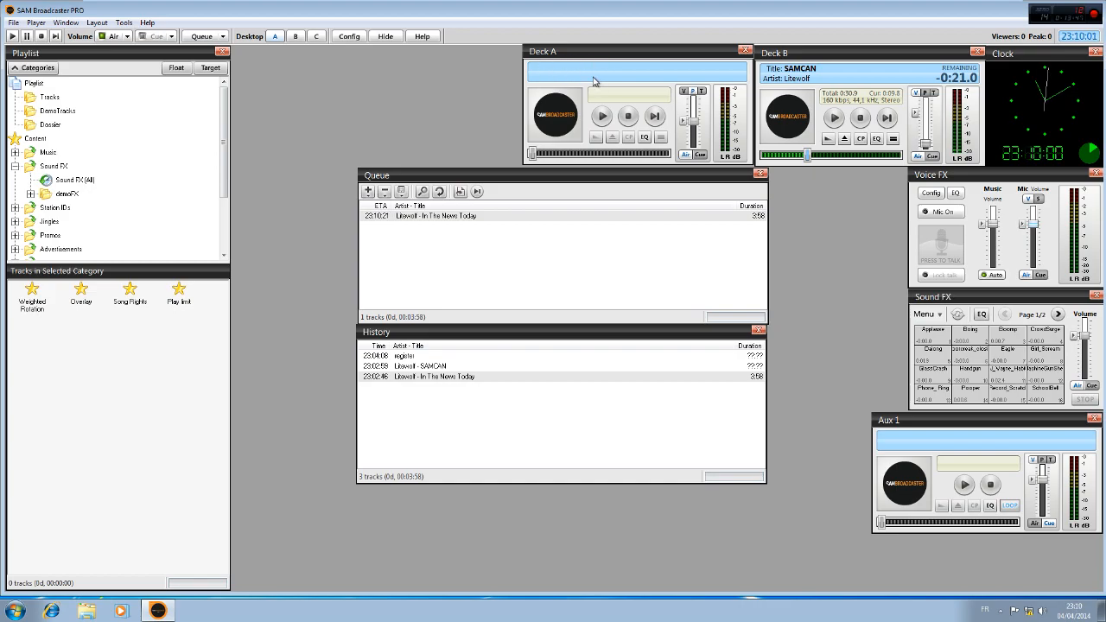
Switch Deck A's output from Air to Cue
{"action": "left_click", "coordinate": [700, 156]}
{"action": "left_click", "coordinate": [684, 156]}
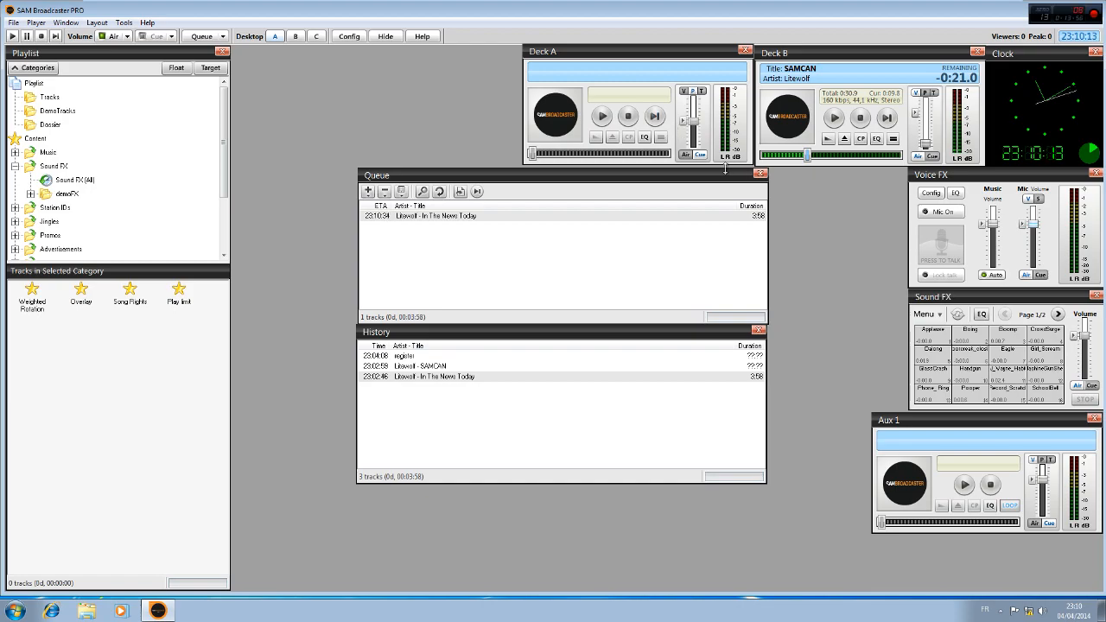
Open the audio output settings from Deck A and check the available Air output drivers and devices, keeping the current choices
{"action": "left_click", "coordinate": [644, 140]}
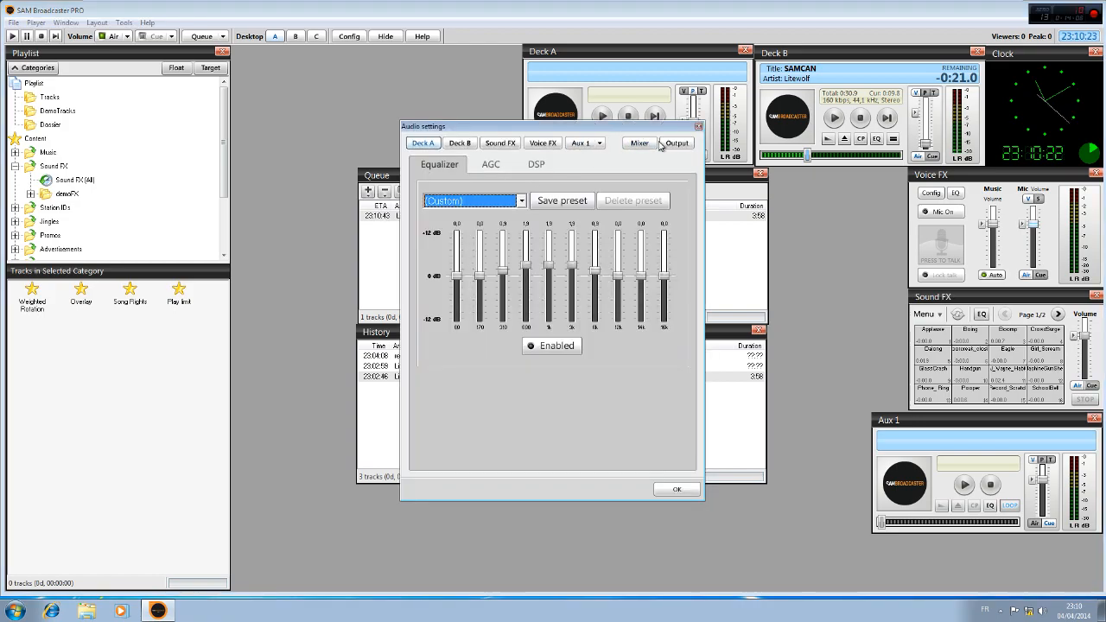
{"action": "left_click", "coordinate": [675, 149]}
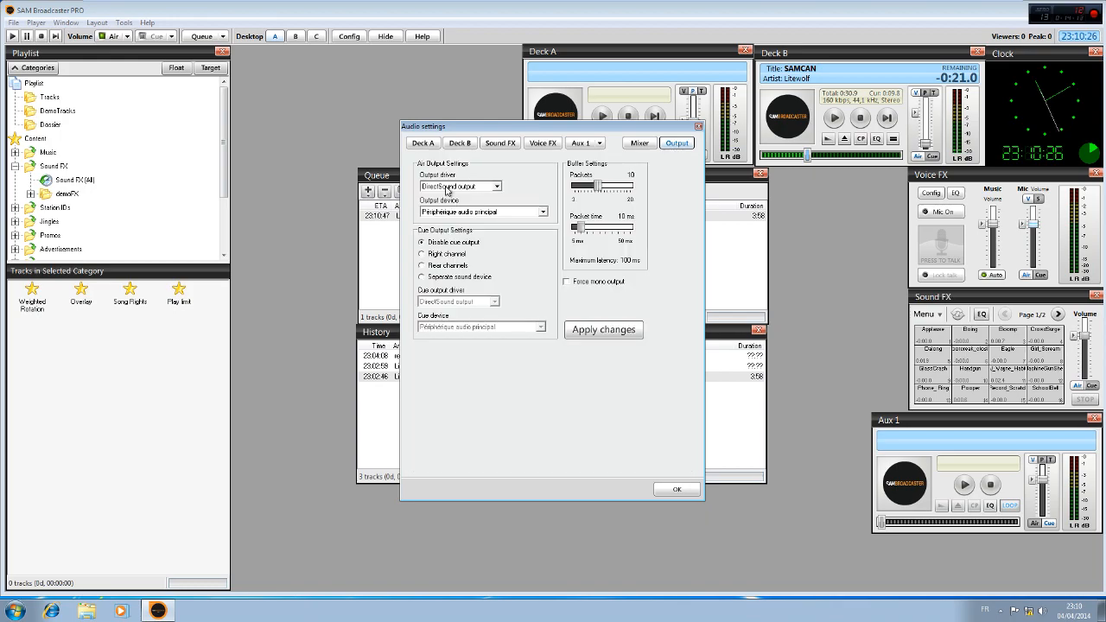
{"action": "left_click", "coordinate": [452, 188]}
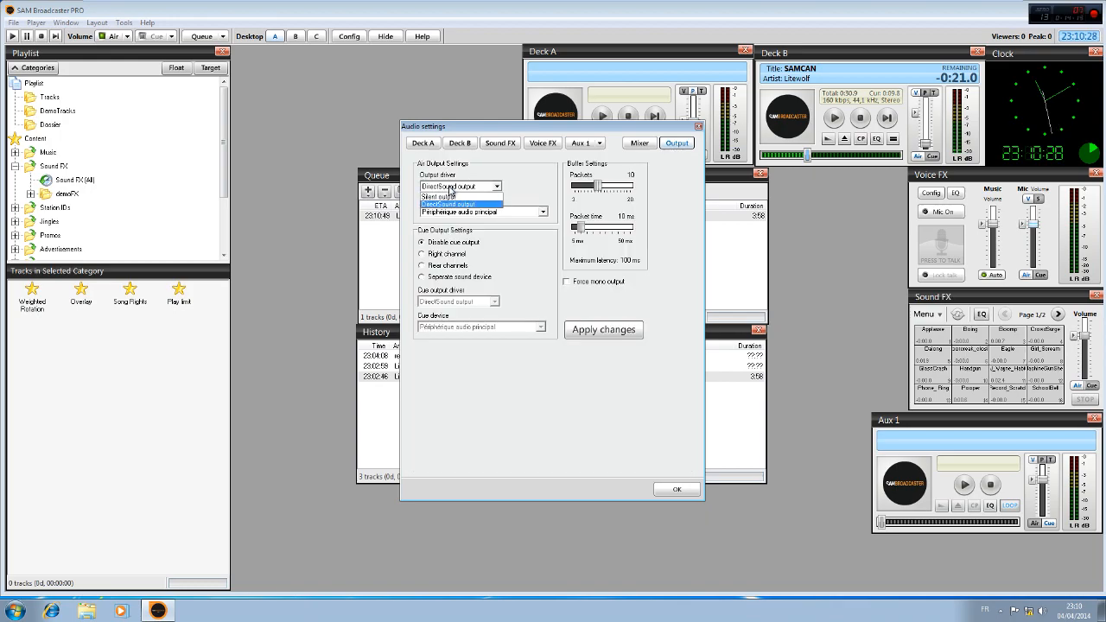
{"action": "left_click", "coordinate": [473, 202]}
{"action": "left_click", "coordinate": [468, 213]}
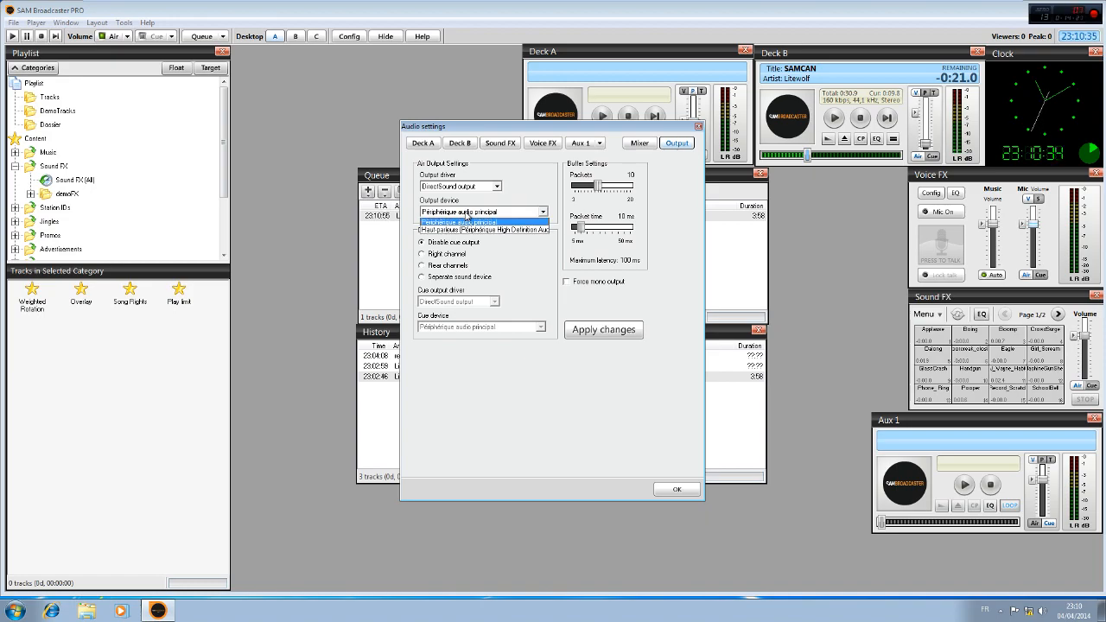
{"action": "left_click", "coordinate": [503, 212]}
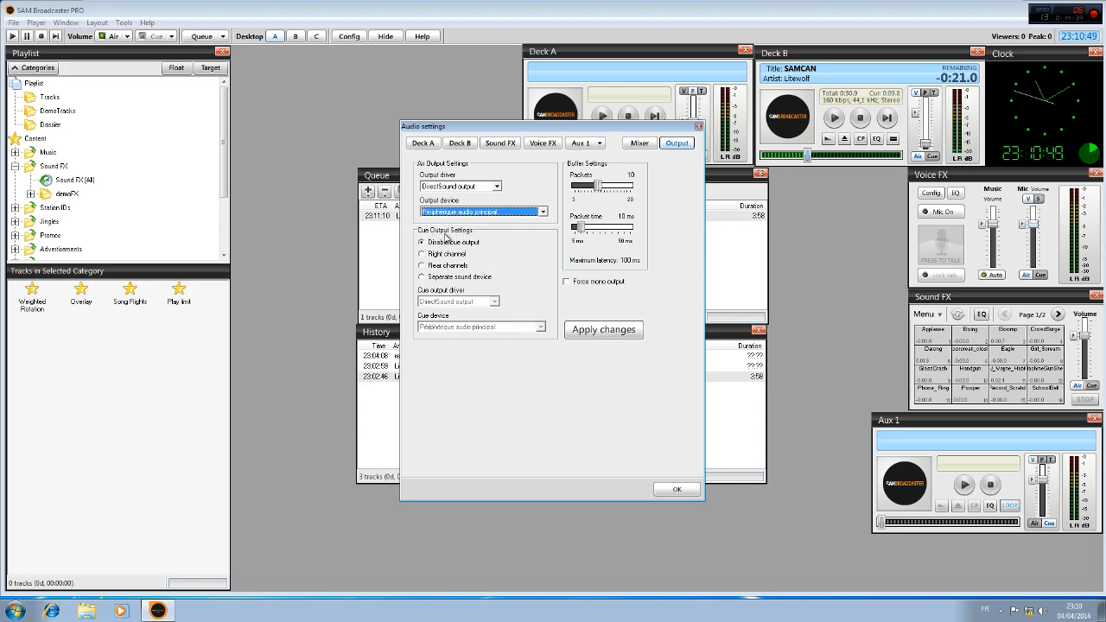
Try the separate sound device option for cue output, check its devices, restore Disable cue output, and close the audio settings
{"action": "left_click", "coordinate": [422, 278]}
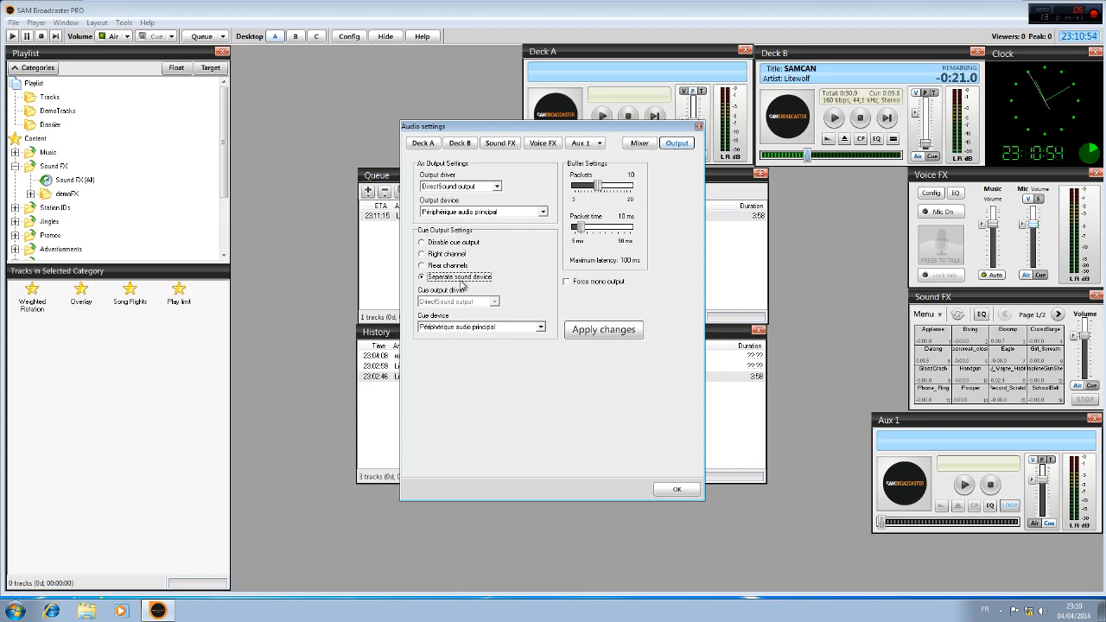
{"action": "left_click", "coordinate": [464, 328]}
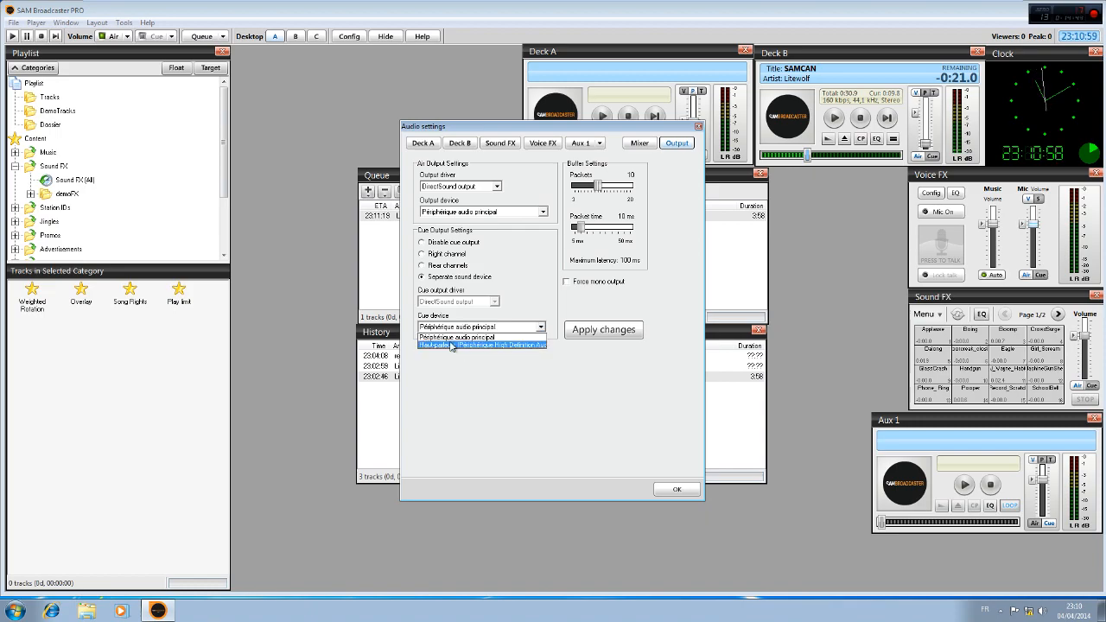
{"action": "left_click", "coordinate": [475, 381]}
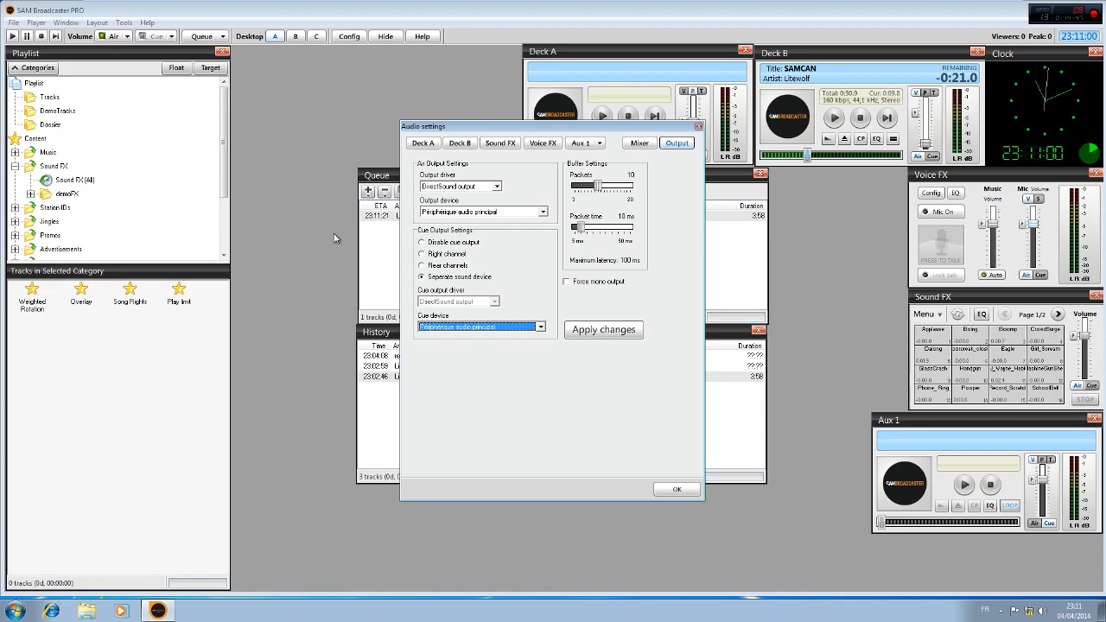
{"action": "left_click", "coordinate": [422, 242]}
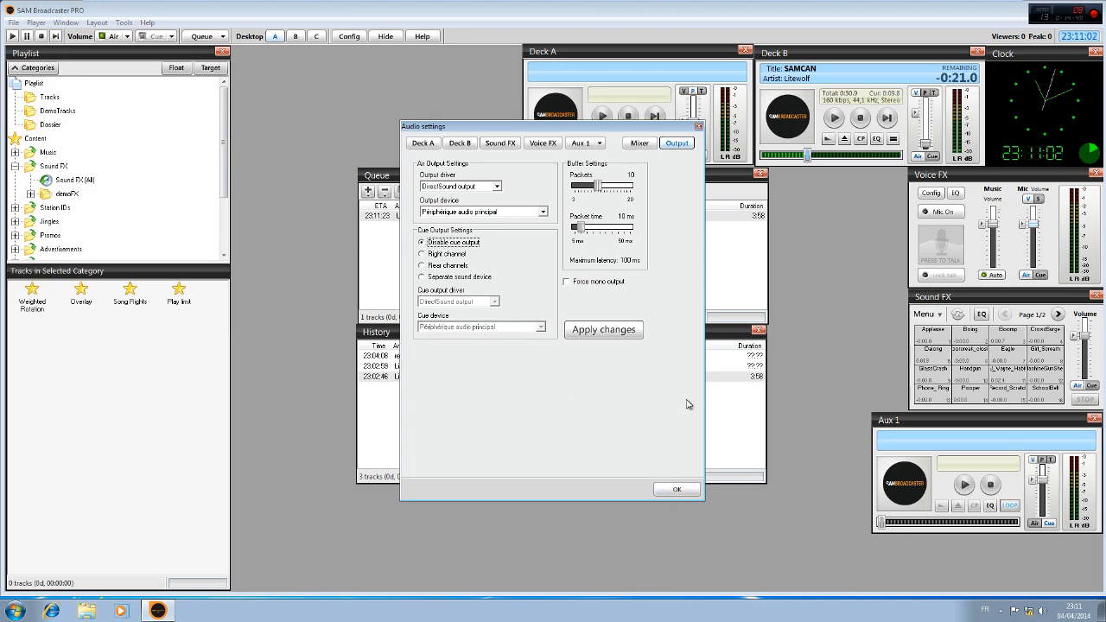
{"action": "left_click", "coordinate": [677, 489]}
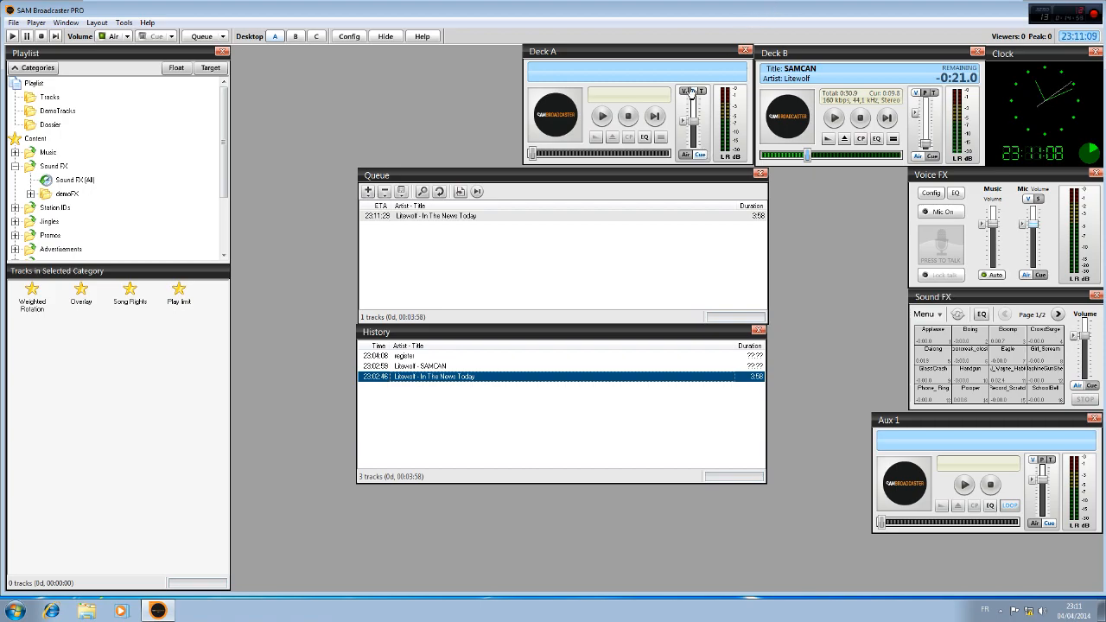
Move the Queue and History panels back beside the Voice FX and Sound FX panels, and bring Aux 1 in front of them
{"action": "left_click_drag", "start_coordinate": [646, 170], "coordinate": [787, 169]}
{"action": "left_click_drag", "start_coordinate": [650, 337], "coordinate": [794, 339]}
{"action": "left_click", "coordinate": [199, 36]}
{"action": "left_click", "coordinate": [242, 40]}
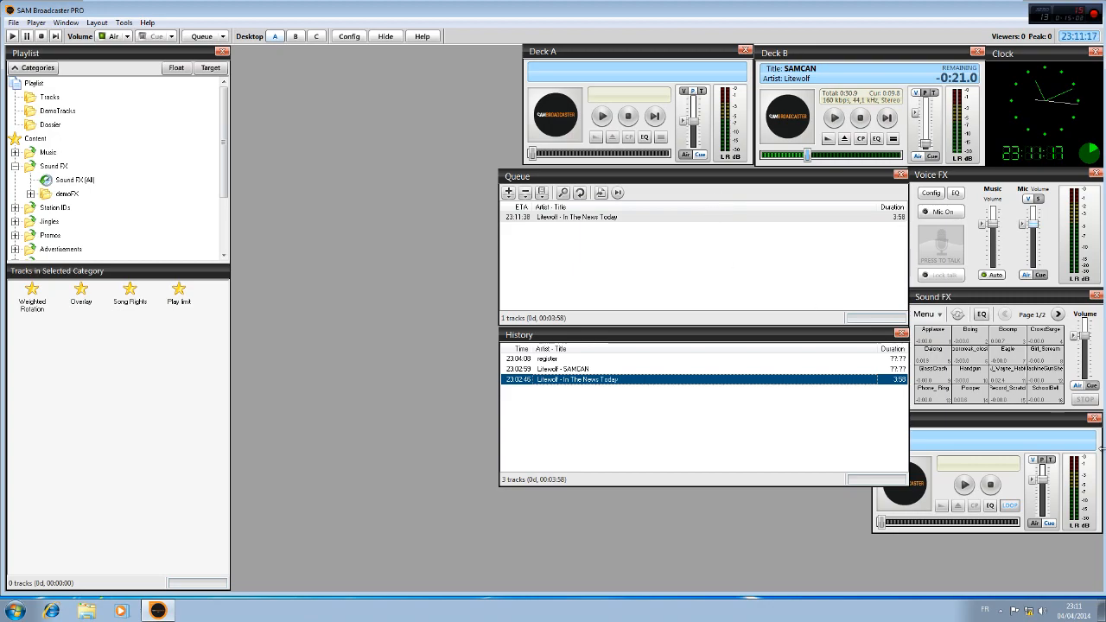
{"action": "left_click", "coordinate": [1030, 419]}
{"action": "mouse_move", "coordinate": [1029, 416]}
{"action": "left_mouse_down"}
{"action": "mouse_move", "coordinate": [1033, 427]}
{"action": "mouse_move", "coordinate": [1029, 418]}
{"action": "left_mouse_up"}
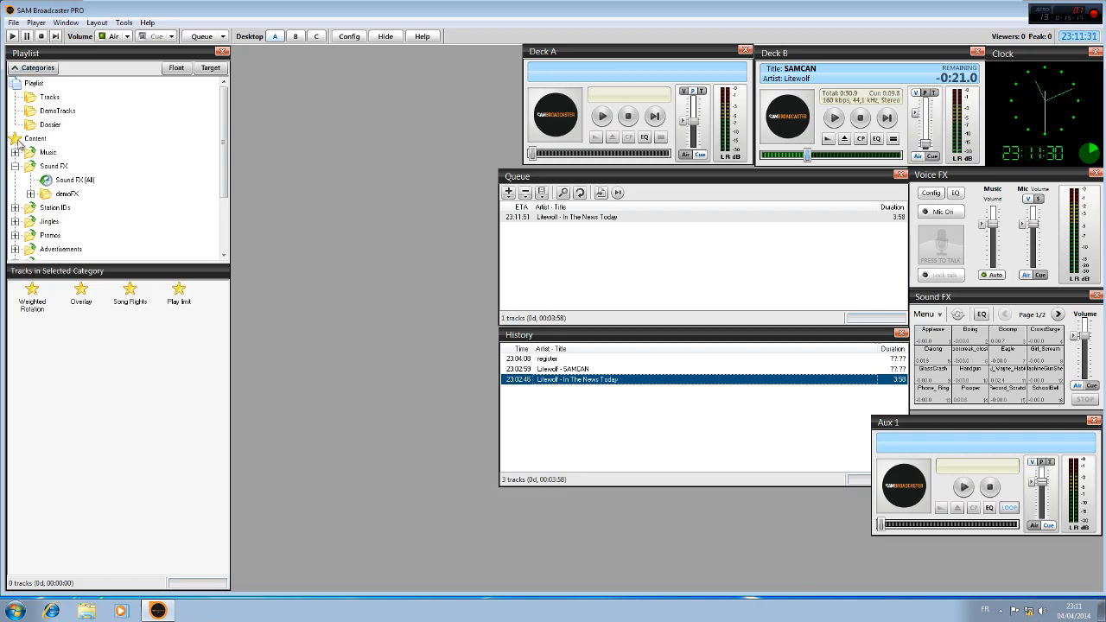
{"action": "left_click", "coordinate": [193, 37]}
{"action": "left_click", "coordinate": [76, 23]}
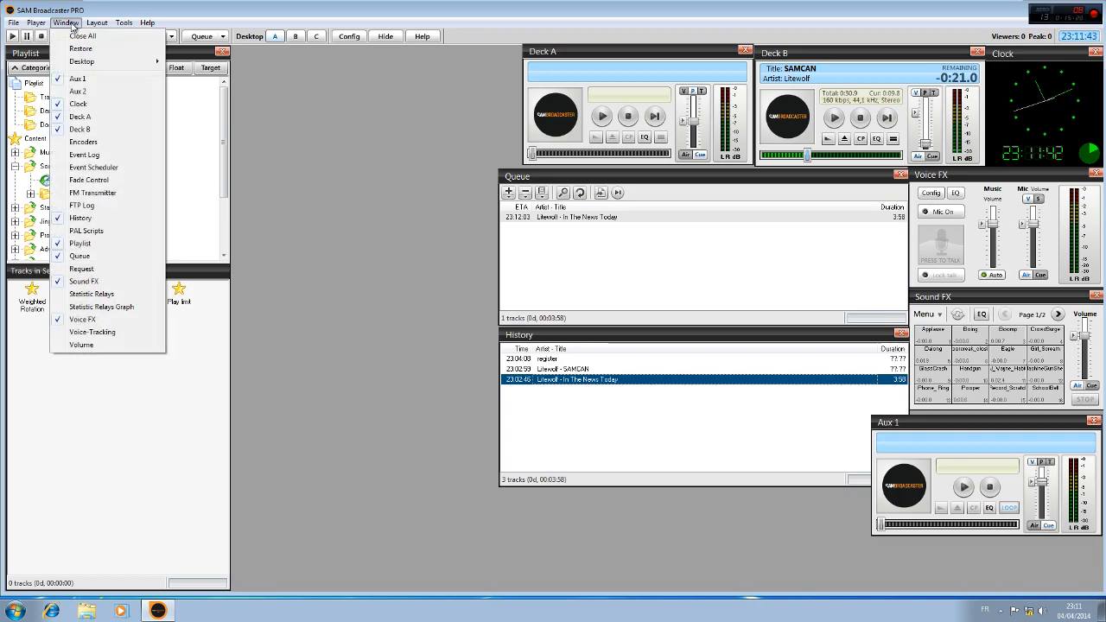
{"action": "mouse_move", "coordinate": [12, 24]}
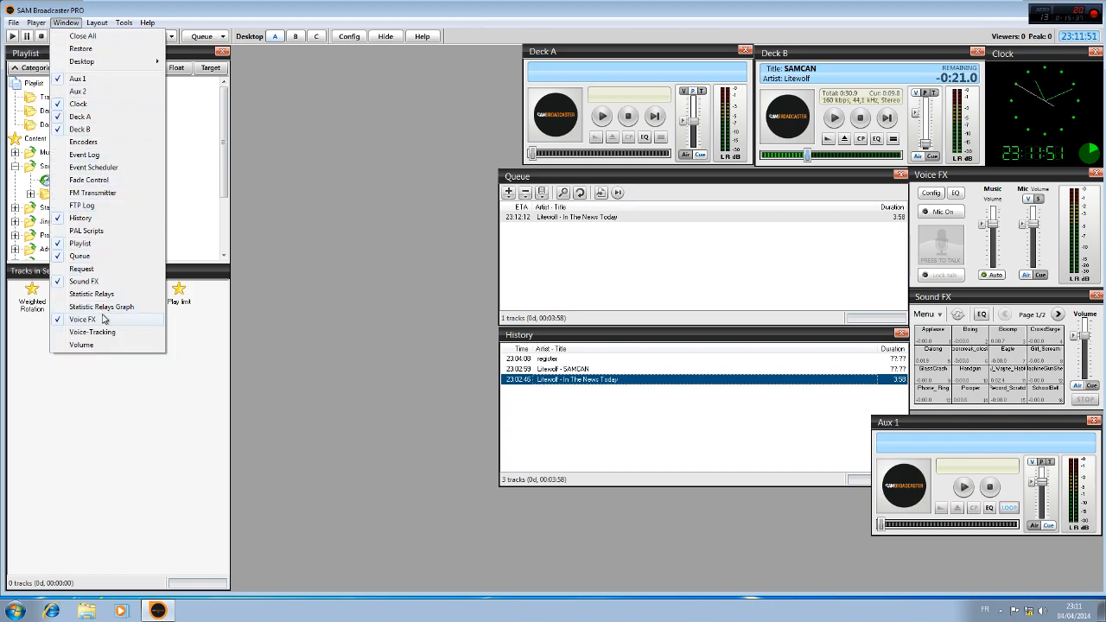
{"action": "mouse_move", "coordinate": [102, 26]}
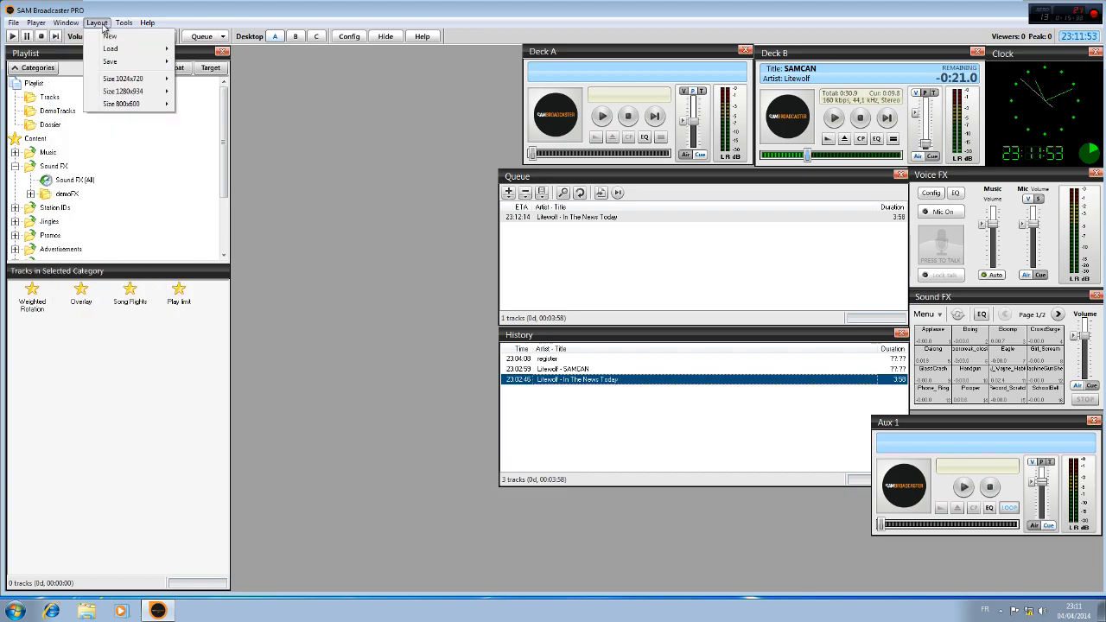
{"action": "left_click", "coordinate": [156, 3]}
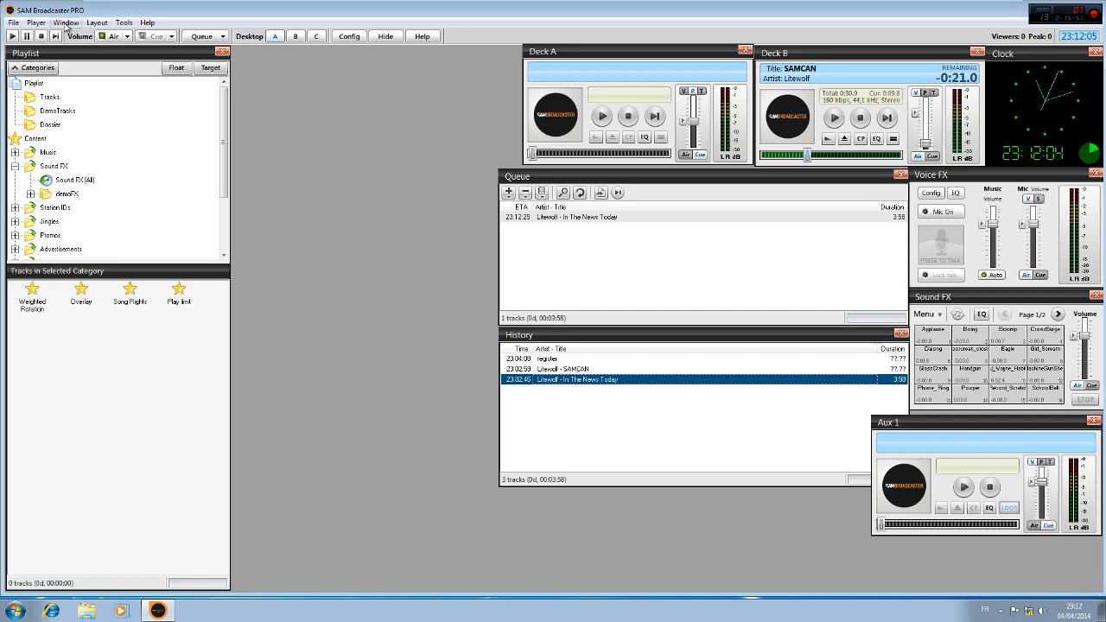
Show the Event Scheduler between the Playlist and Deck A, make it taller, and narrow the Queue panel so the two do not overlap
{"action": "left_click", "coordinate": [66, 24]}
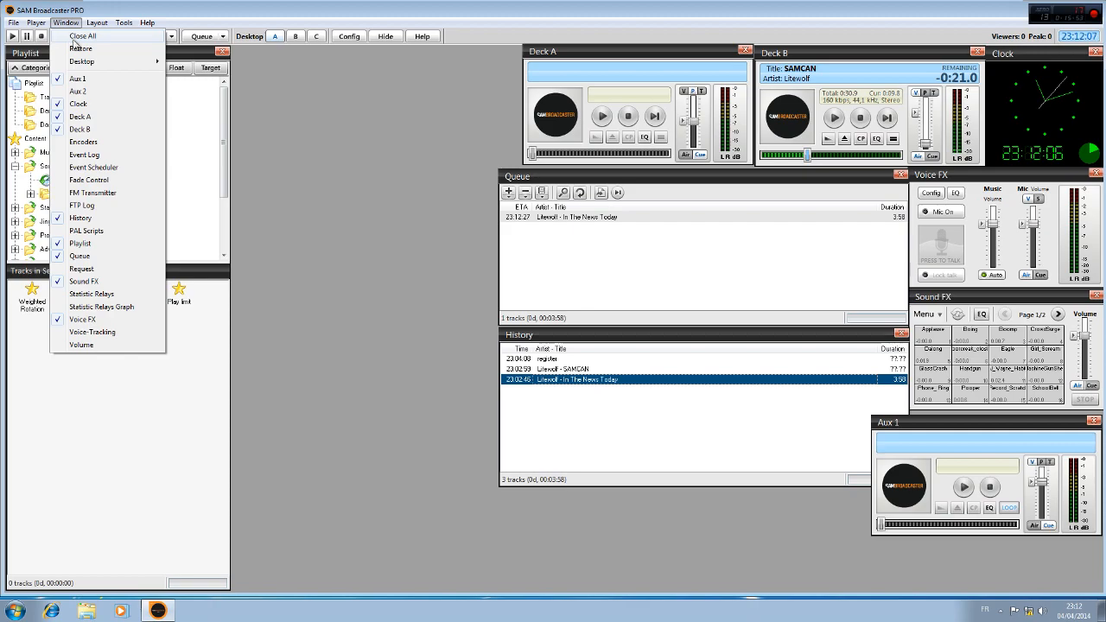
{"action": "left_click", "coordinate": [104, 168]}
{"action": "left_click_drag", "start_coordinate": [143, 236], "coordinate": [366, 55]}
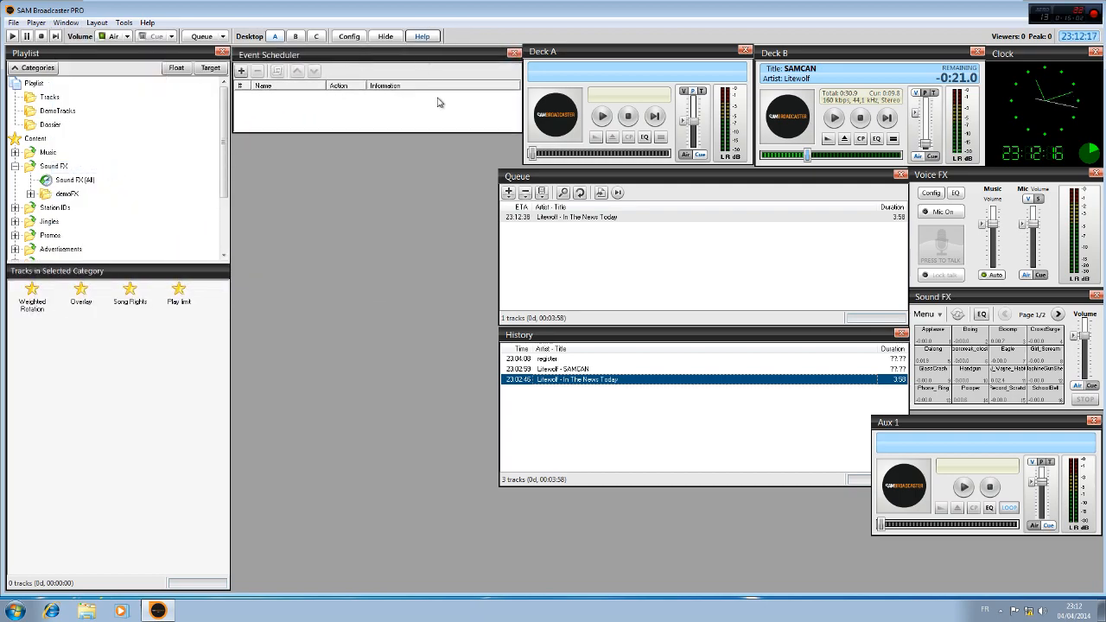
{"action": "left_click_drag", "start_coordinate": [514, 133], "coordinate": [515, 180]}
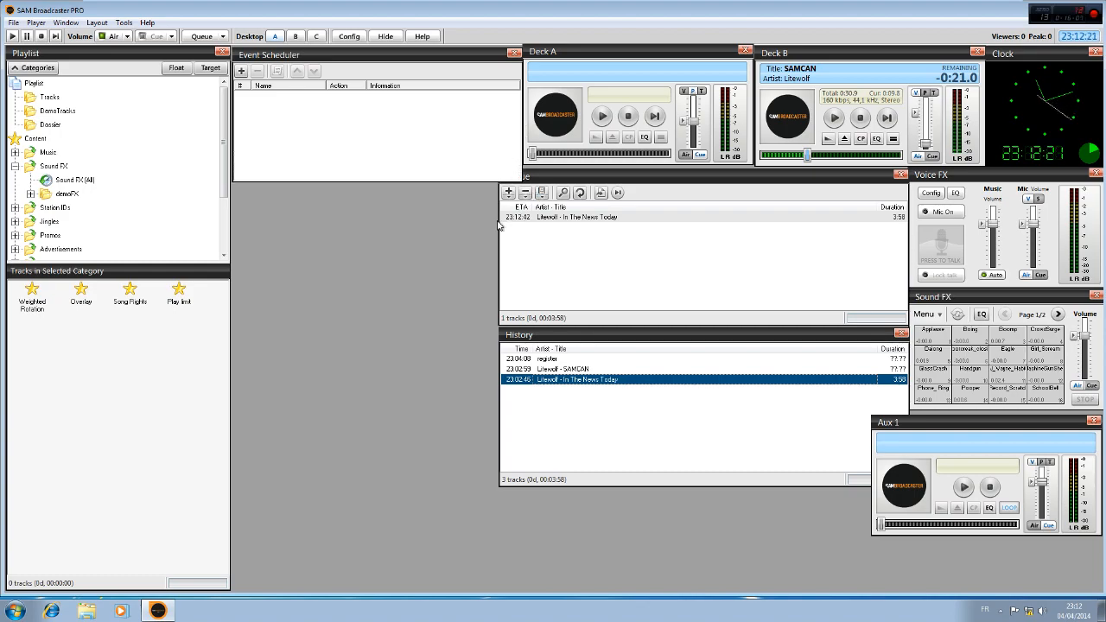
{"action": "left_click_drag", "start_coordinate": [501, 228], "coordinate": [524, 228]}
Create a new scheduled event named METEO and set its date to 05/04/2014
{"action": "left_click", "coordinate": [243, 72]}
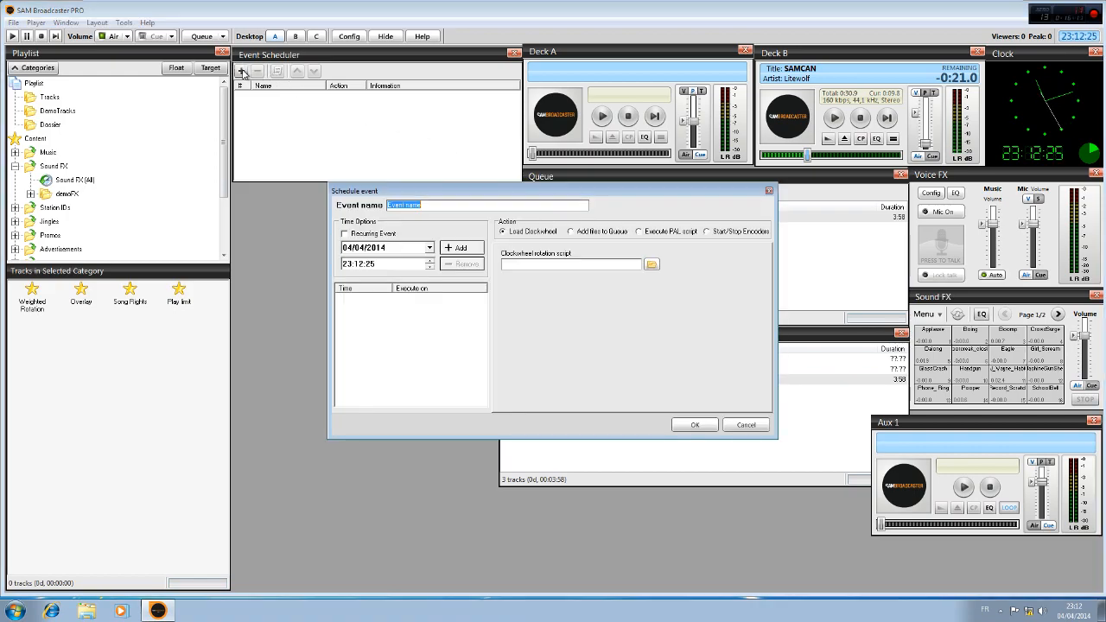
{"action": "left_click_drag", "start_coordinate": [444, 190], "coordinate": [352, 186]}
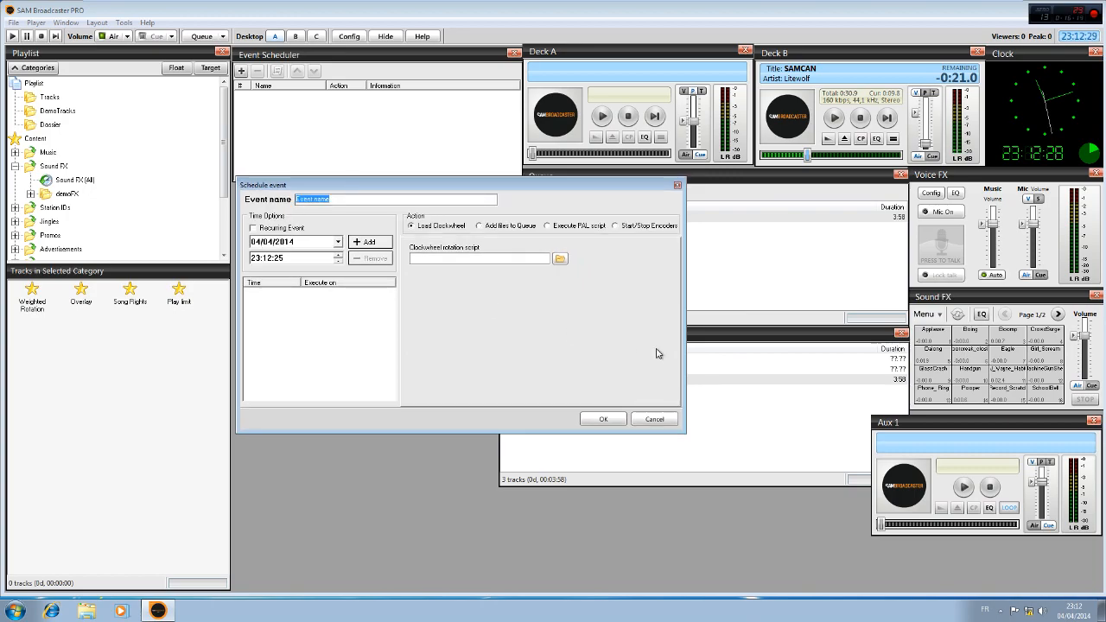
{"action": "type", "text": "MEY"}
{"action": "left_click", "coordinate": [255, 242]}
{"action": "left_click", "coordinate": [337, 243]}
{"action": "left_click", "coordinate": [369, 291]}
{"action": "left_click", "coordinate": [256, 259]}
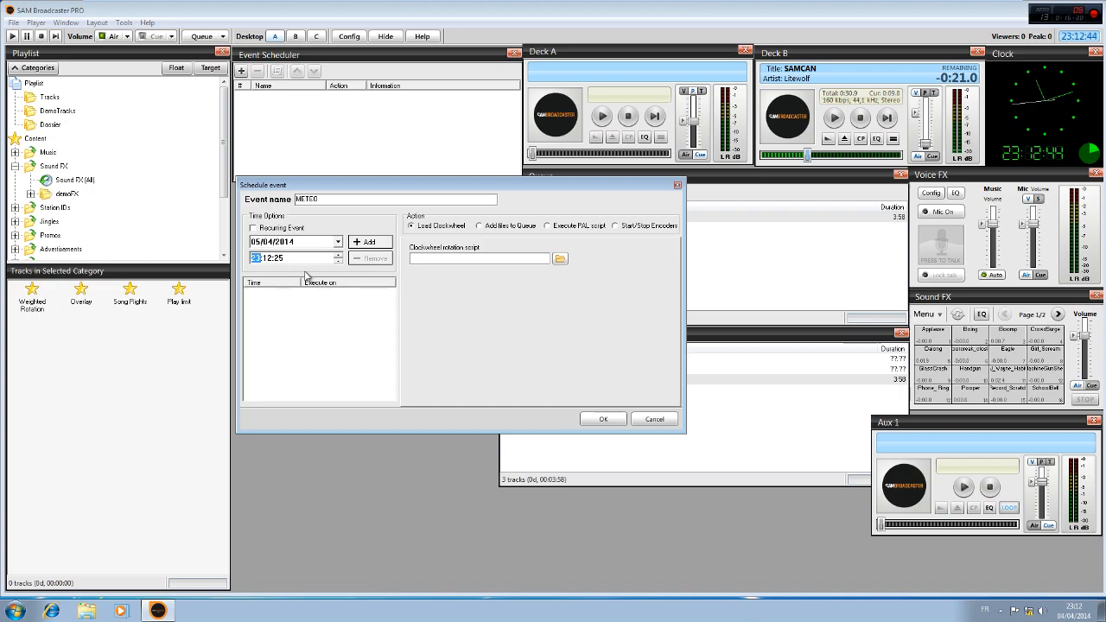
Set the METEO event's action to Add files to Queue, and try the recurring option before turning it off again
{"action": "left_click", "coordinate": [480, 227]}
{"action": "left_click", "coordinate": [254, 243]}
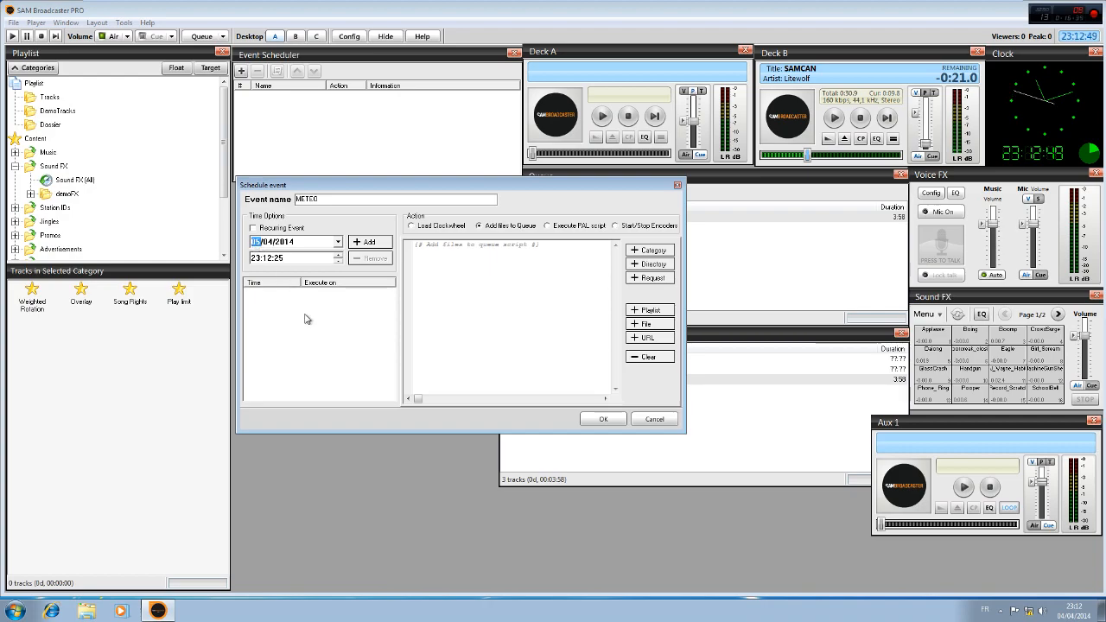
{"action": "left_click", "coordinate": [273, 229]}
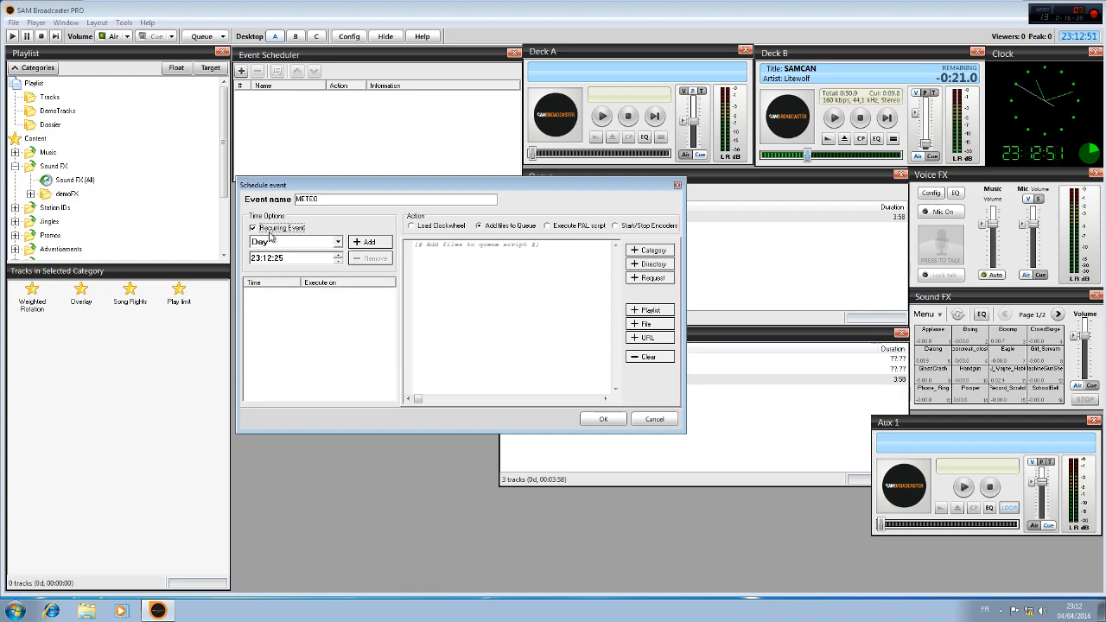
{"action": "left_click", "coordinate": [264, 229]}
Set the METEO event's time to 07:15:00 and add this date and time to its execution list
{"action": "left_click", "coordinate": [255, 258]}
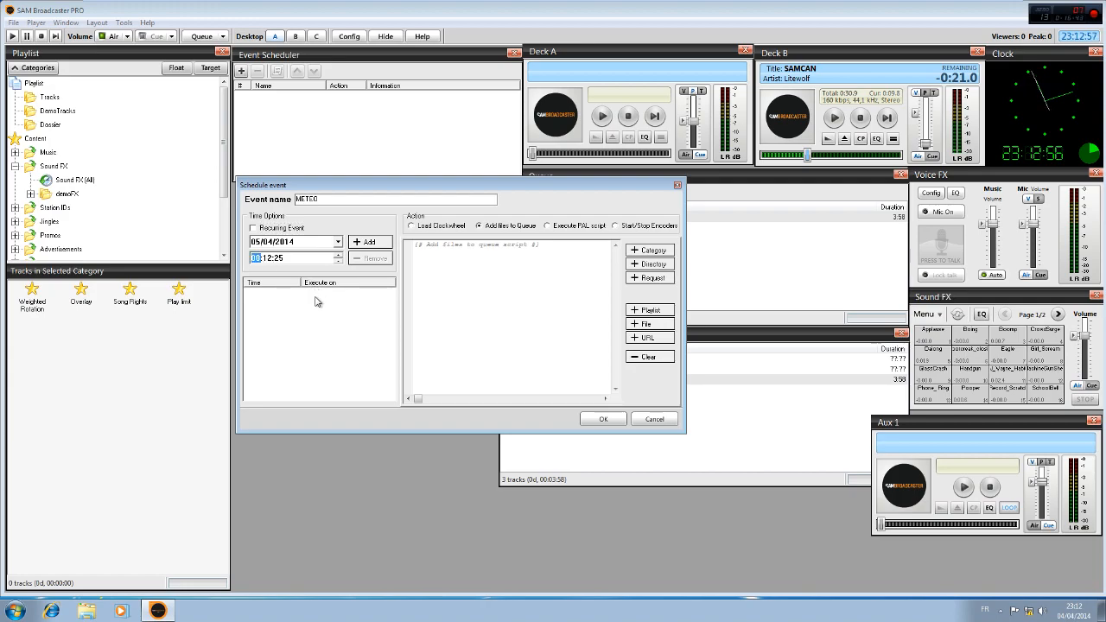
{"action": "left_click", "coordinate": [272, 259]}
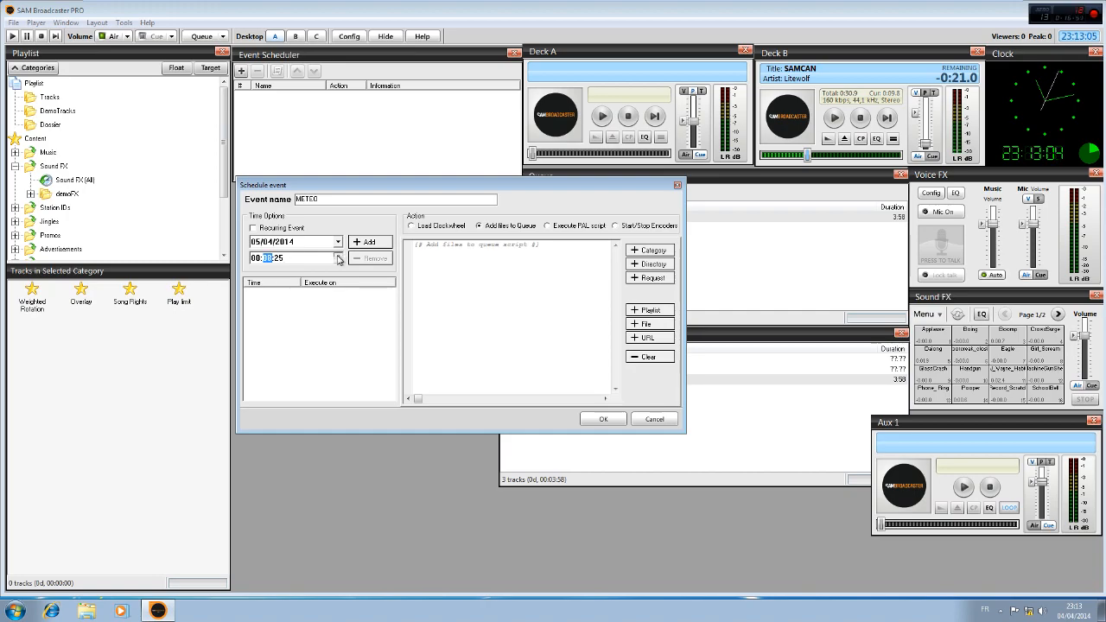
{"action": "left_click", "coordinate": [338, 256]}
{"action": "left_click", "coordinate": [338, 256]}
{"action": "left_click", "coordinate": [257, 258]}
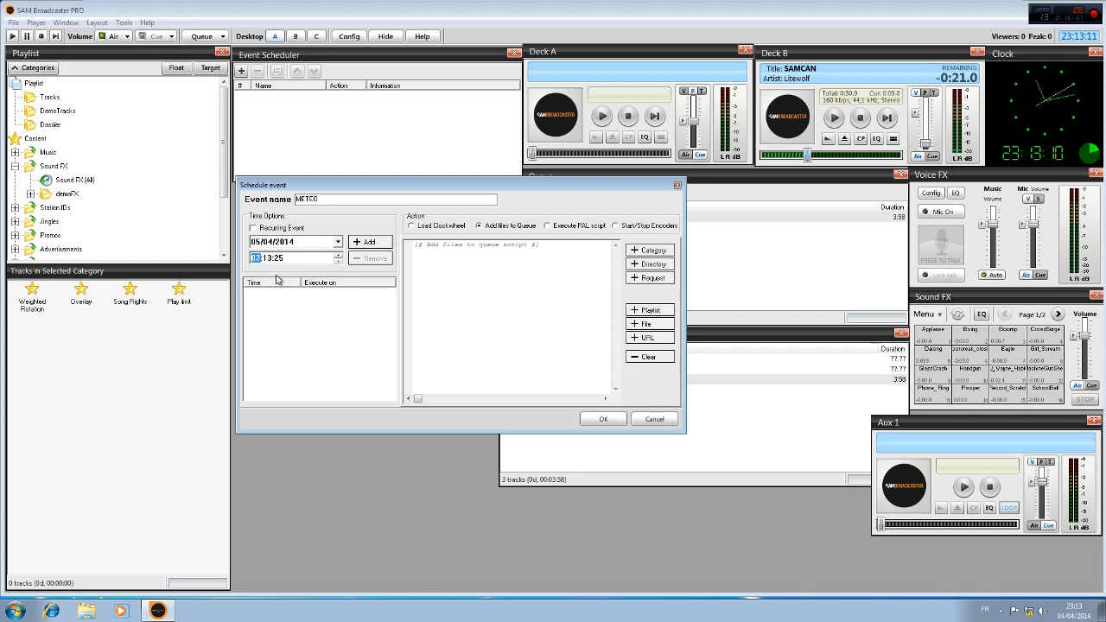
{"action": "type", "text": "07:15:30"}
{"action": "left_click", "coordinate": [369, 242]}
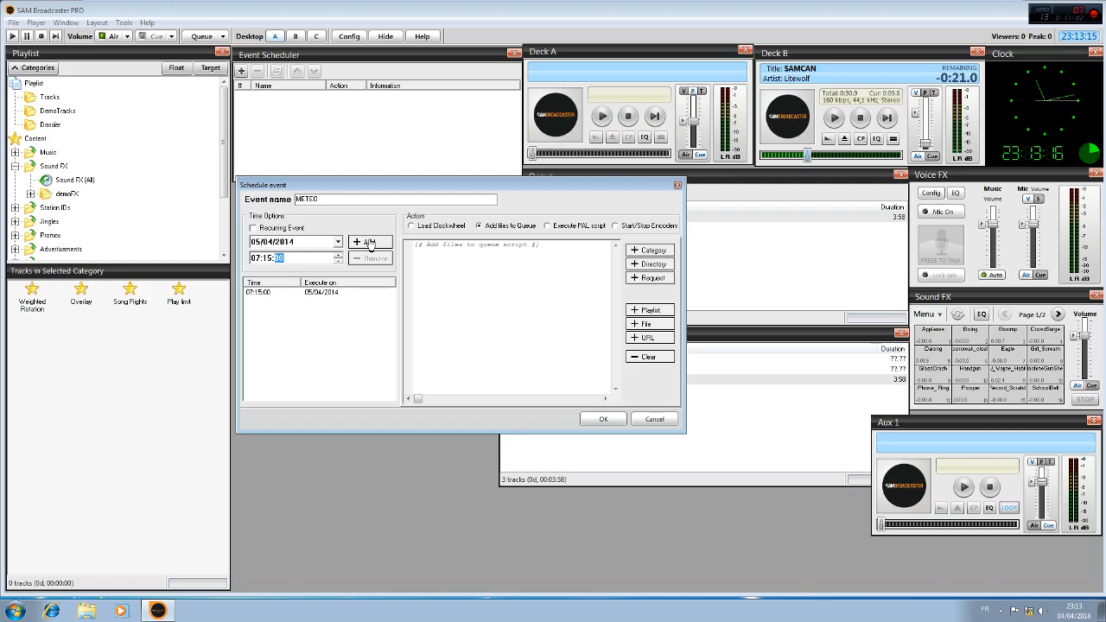
Add the audio file Kalimba from the Échantillons de musique folder in the Musique library to the METEO event's queue script
{"action": "left_click", "coordinate": [648, 324]}
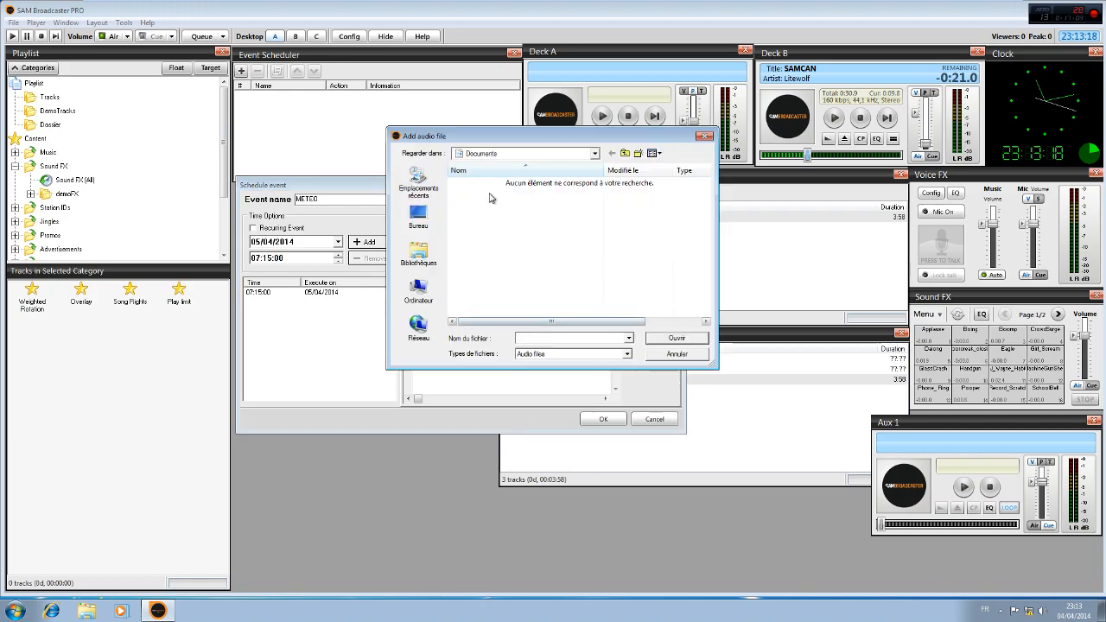
{"action": "left_click", "coordinate": [423, 258]}
{"action": "double_click", "coordinate": [484, 209]}
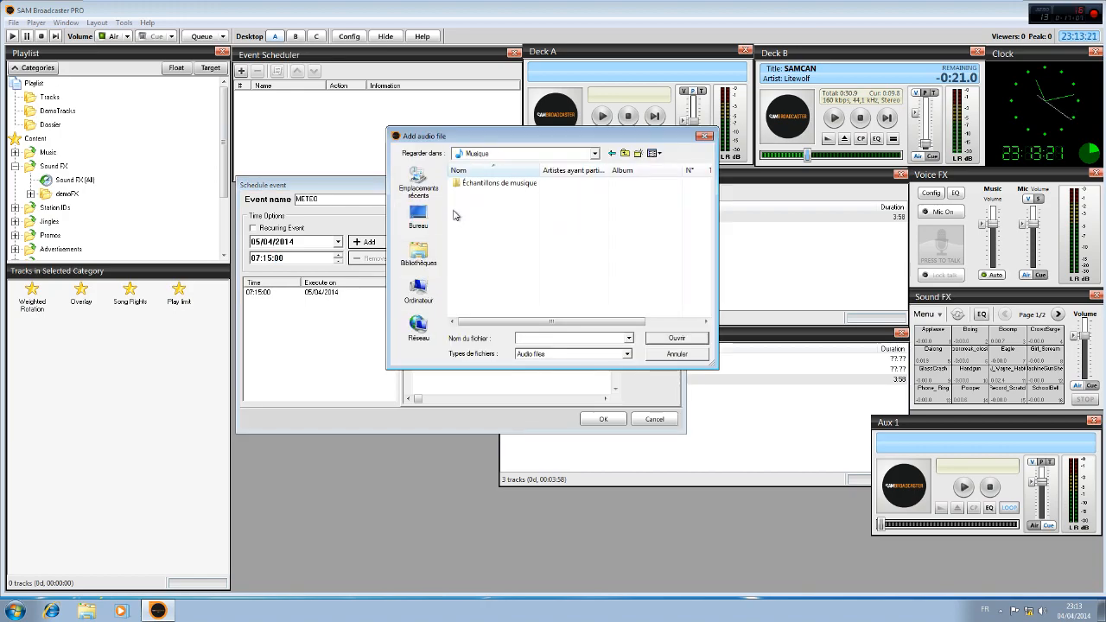
{"action": "double_click", "coordinate": [470, 183]}
{"action": "left_click", "coordinate": [473, 184]}
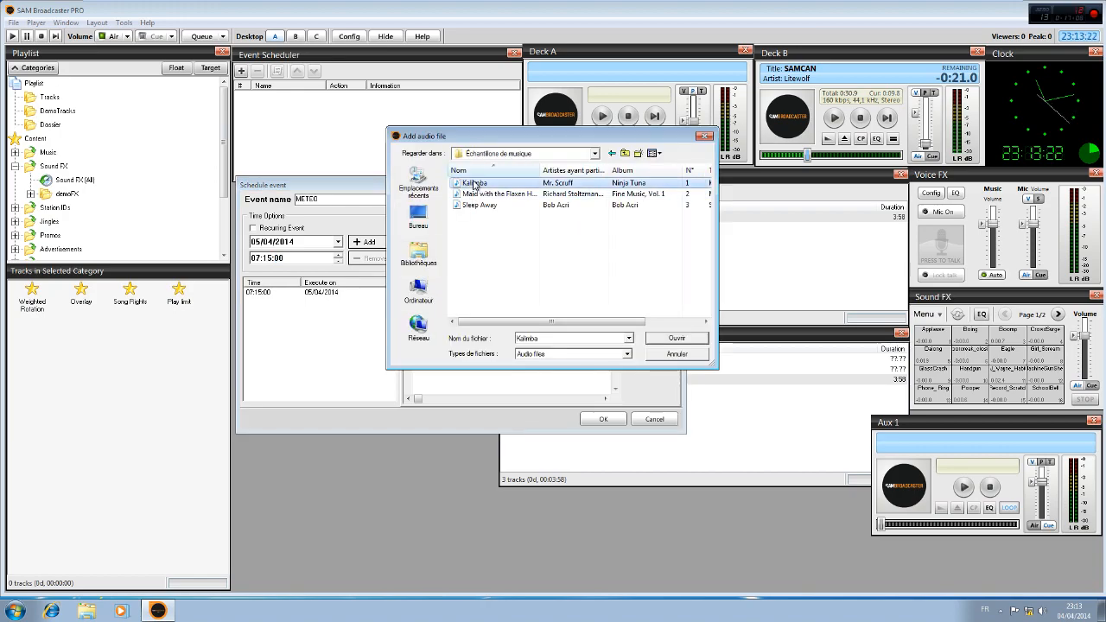
{"action": "left_click", "coordinate": [687, 340]}
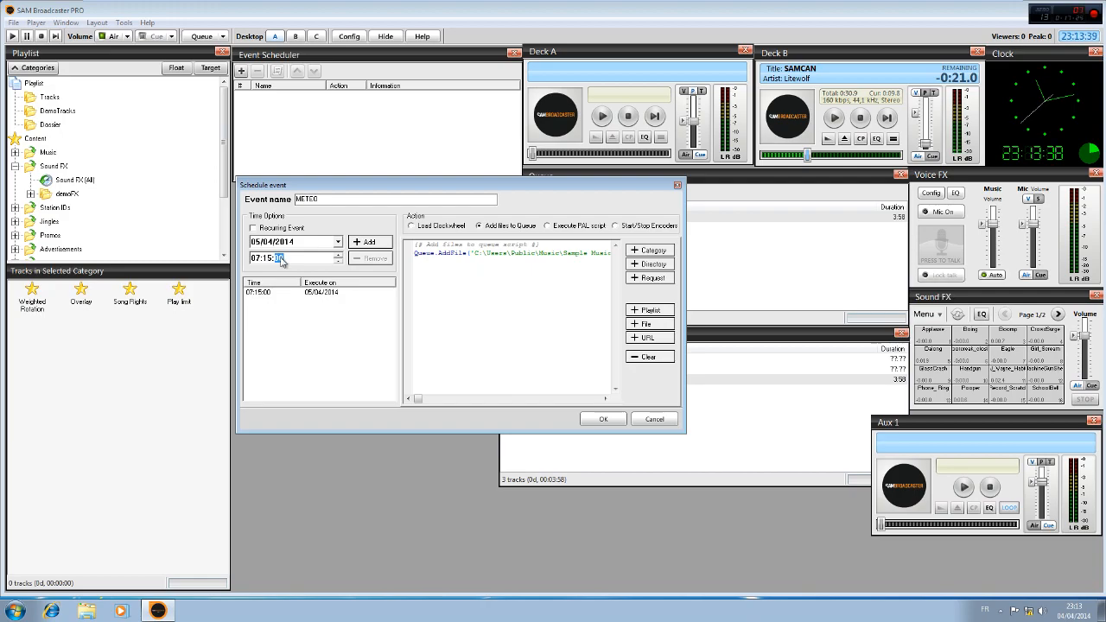
Check the end of the Kalimba.mp3 script line and save the METEO event to the Event Scheduler
{"action": "mouse_move", "coordinate": [415, 401]}
{"action": "left_mouse_down"}
{"action": "mouse_move", "coordinate": [447, 393]}
{"action": "mouse_move", "coordinate": [422, 398]}
{"action": "left_mouse_up"}
{"action": "left_click", "coordinate": [530, 252]}
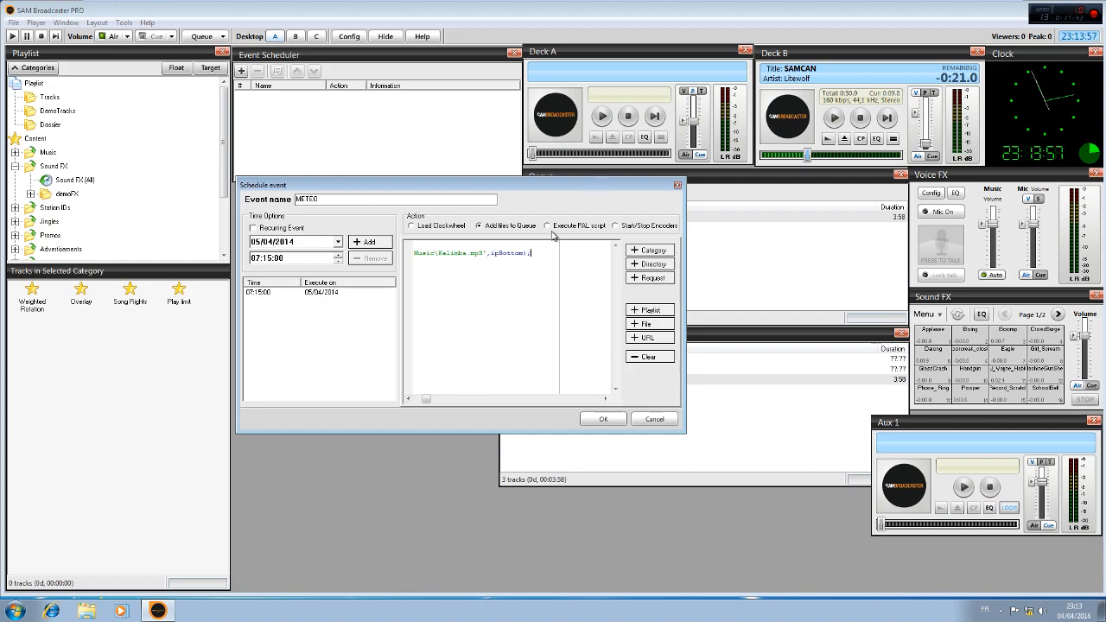
{"action": "left_click", "coordinate": [602, 419]}
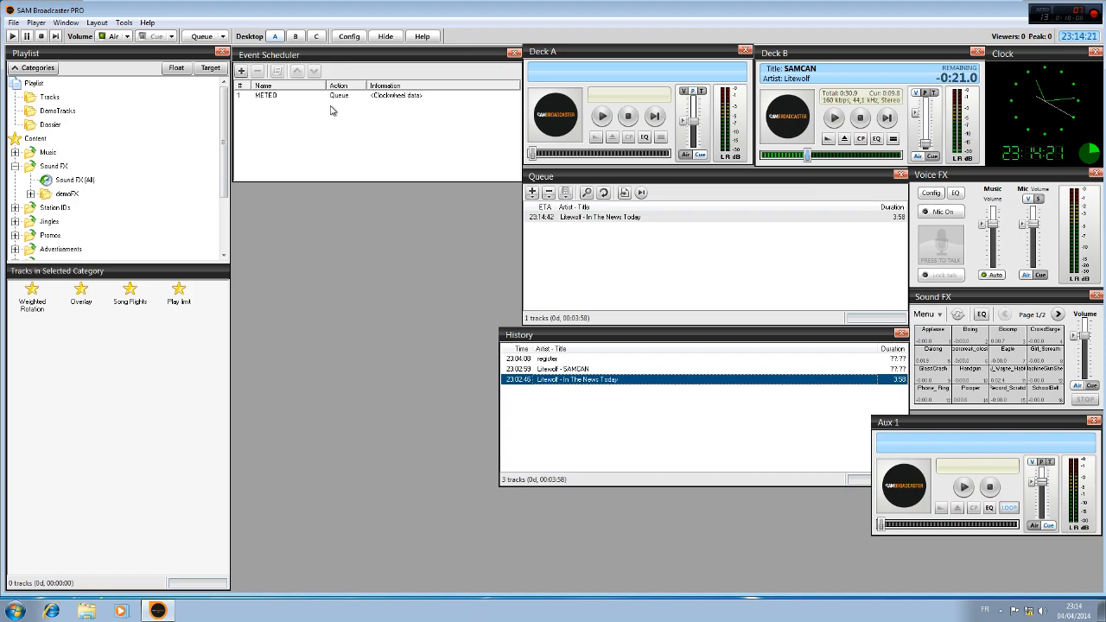
Start another Add files to Queue event, try the directory options Insert all tracks, Insert 1 track and Random selection, and discard the event
{"action": "left_click", "coordinate": [241, 71]}
{"action": "left_click", "coordinate": [572, 233]}
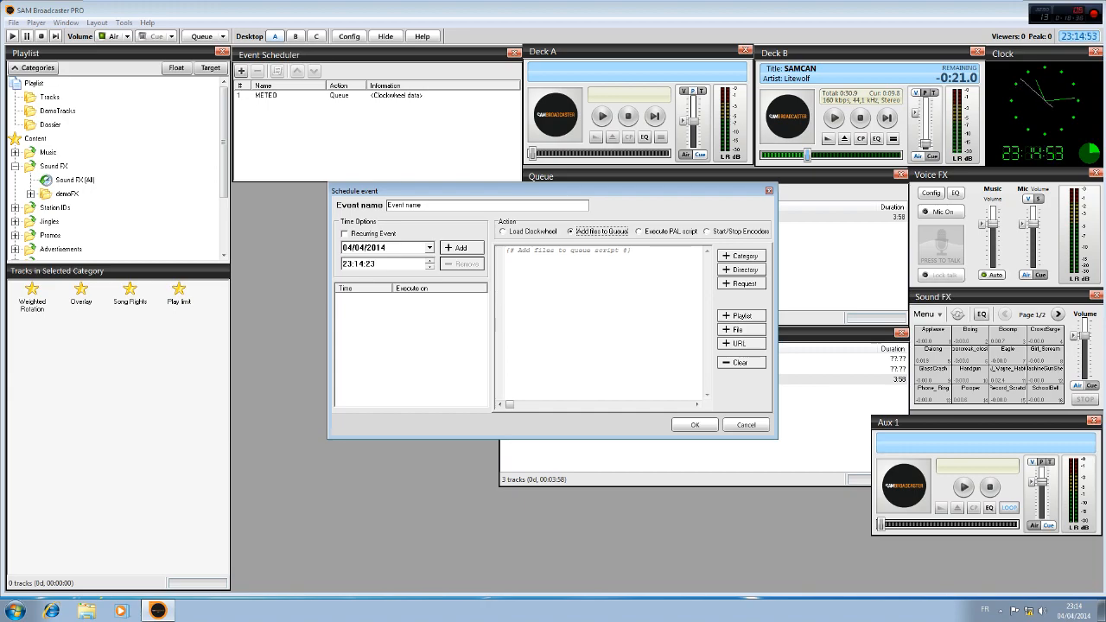
{"action": "left_click", "coordinate": [725, 270]}
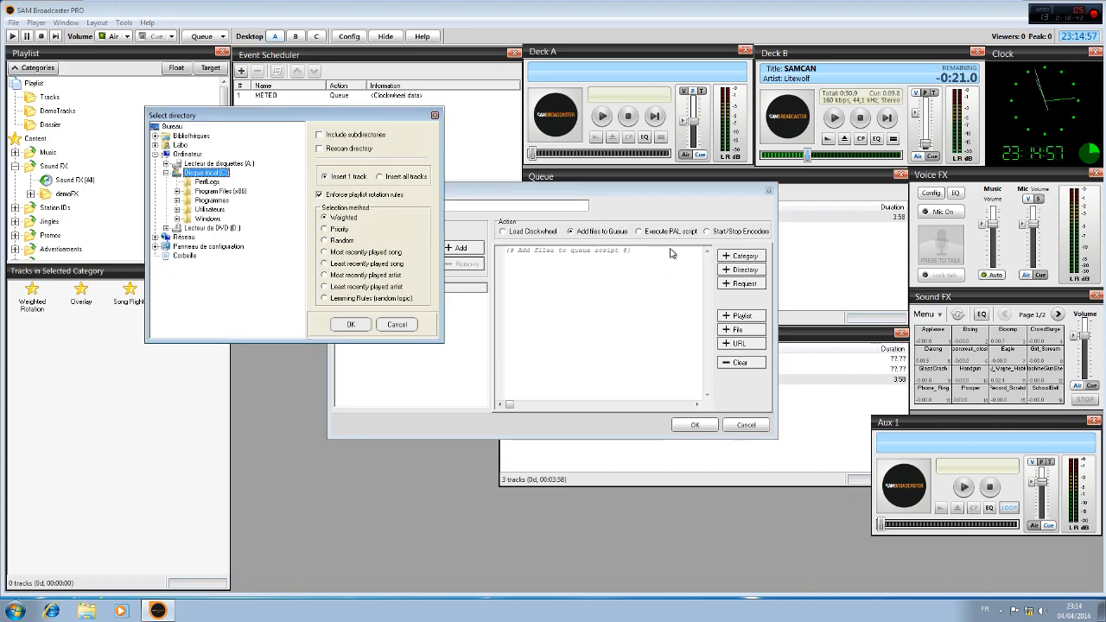
{"action": "left_click", "coordinate": [381, 177]}
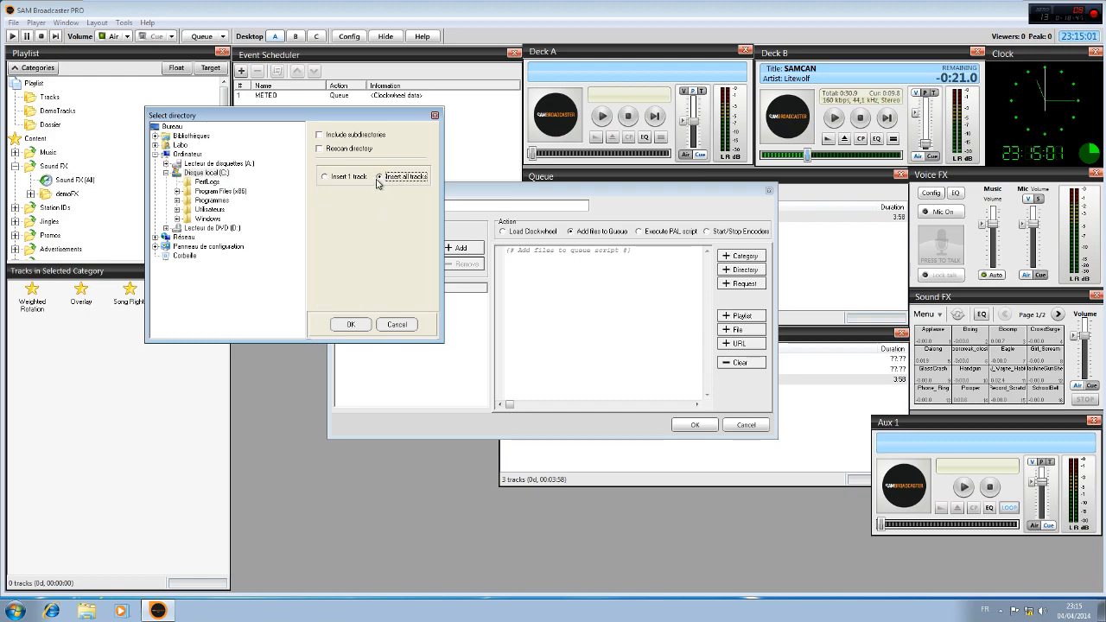
{"action": "left_click", "coordinate": [326, 177]}
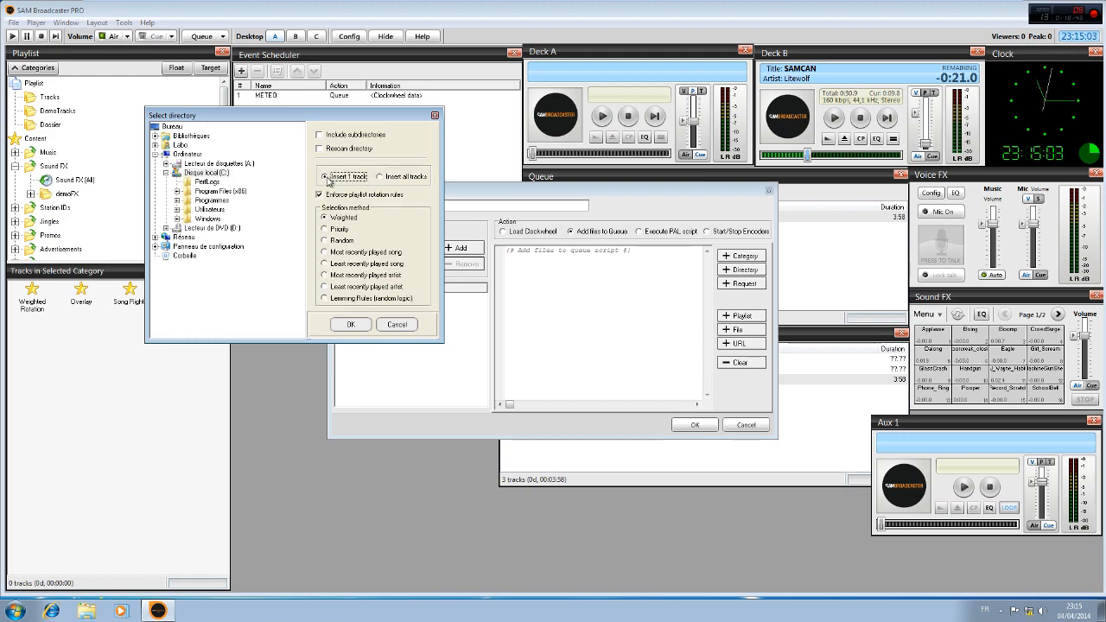
{"action": "left_click", "coordinate": [325, 240]}
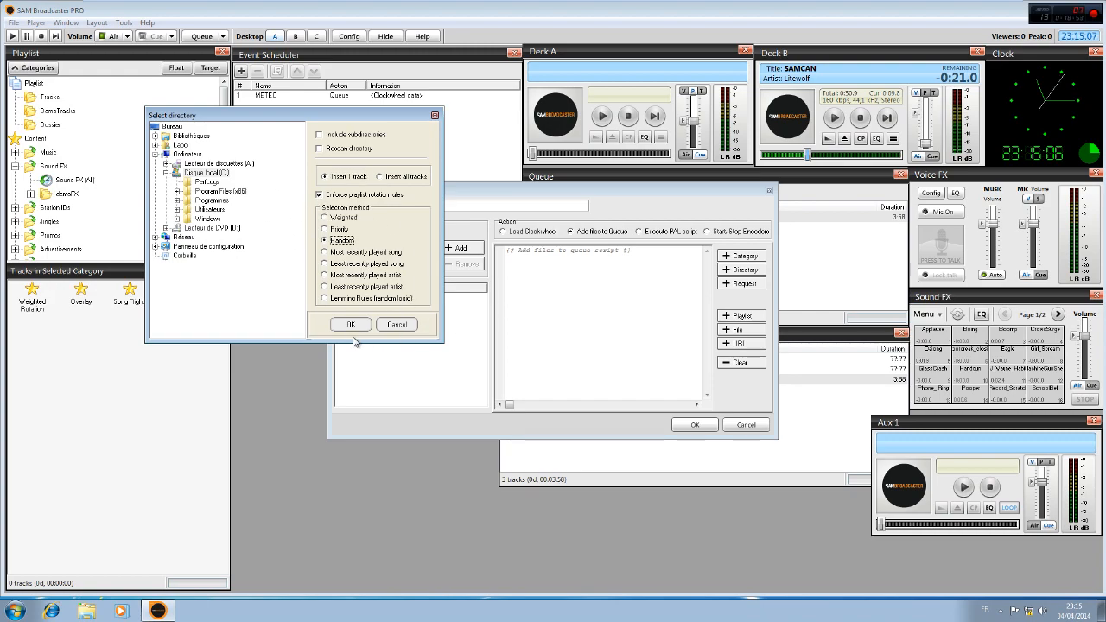
{"action": "left_click", "coordinate": [398, 325]}
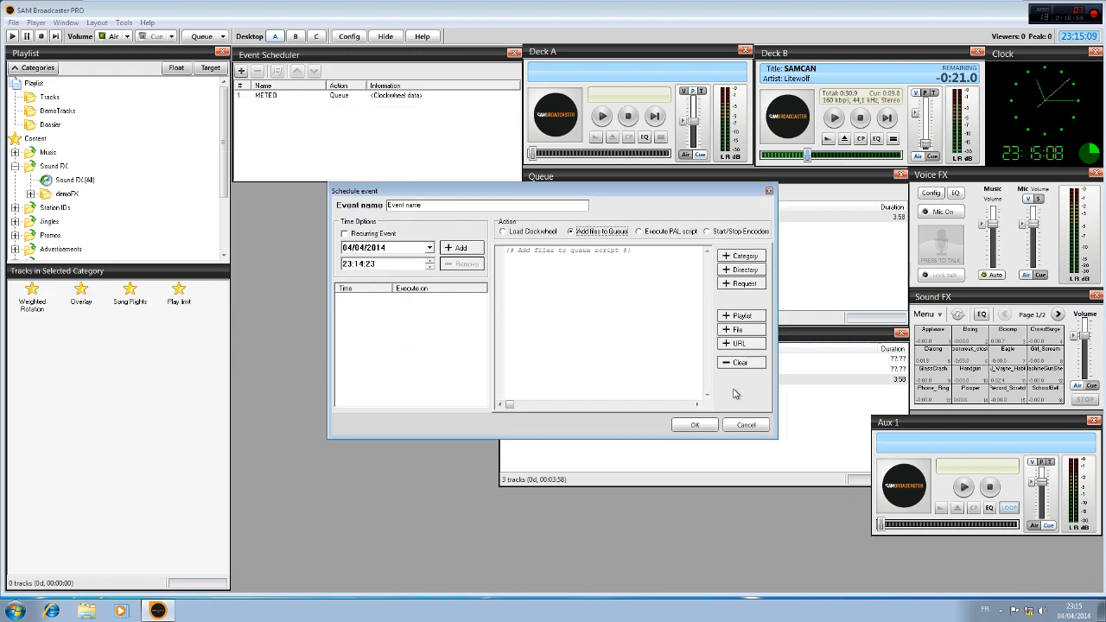
{"action": "left_click", "coordinate": [748, 424]}
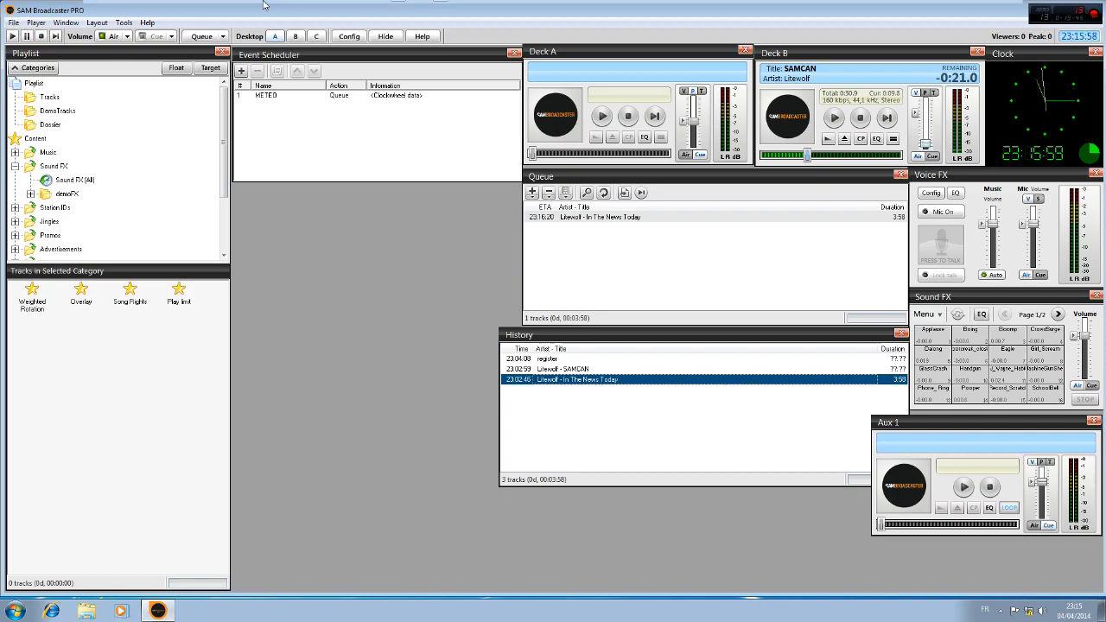
Minimize the virtual machine window to return to the host computer's desktop
{"action": "left_click", "coordinate": [979, 15]}
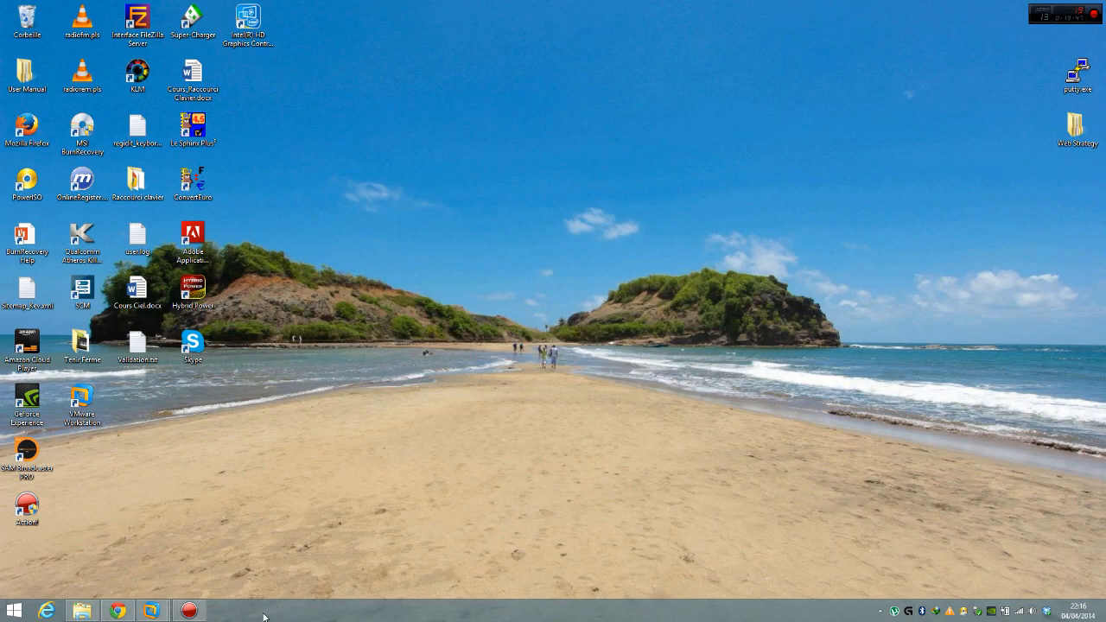